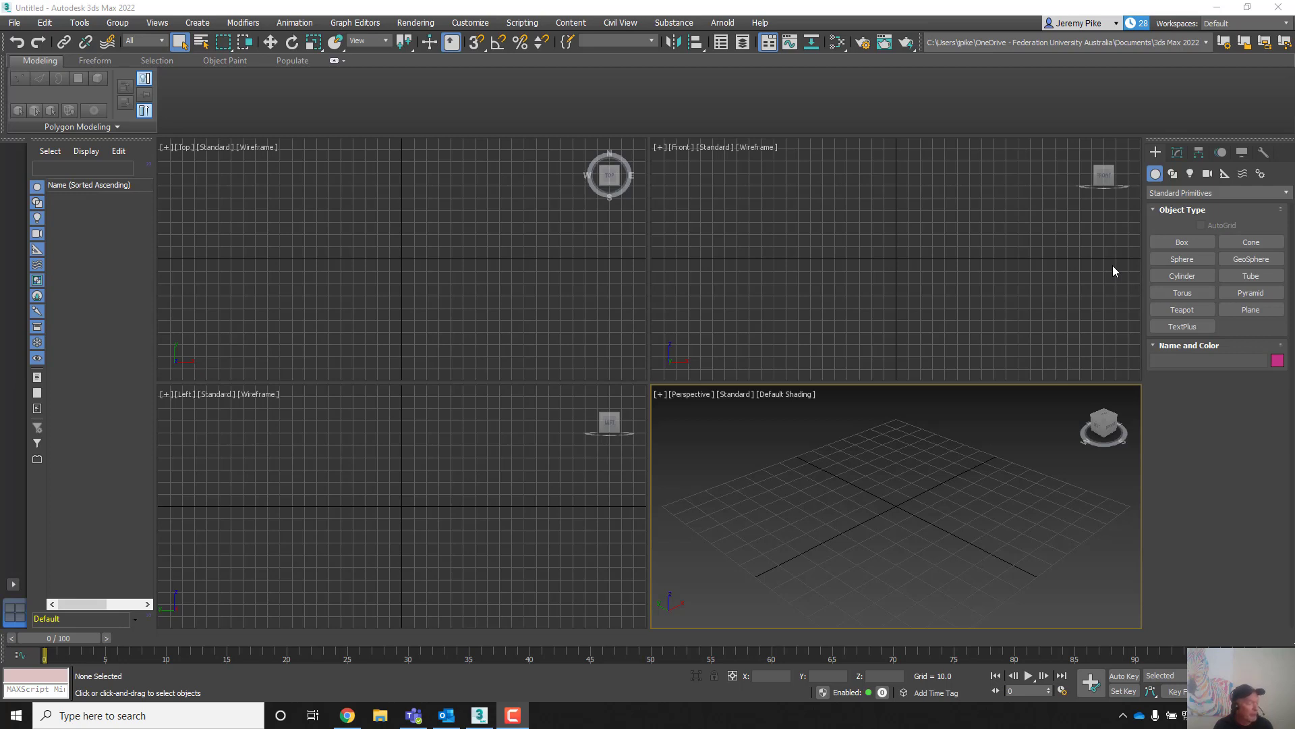
- Draw a box about 104 long, 83 wide and 12 high in the Front viewport and name it Phone
left_click(1162, 243)
left_click(1163, 240)
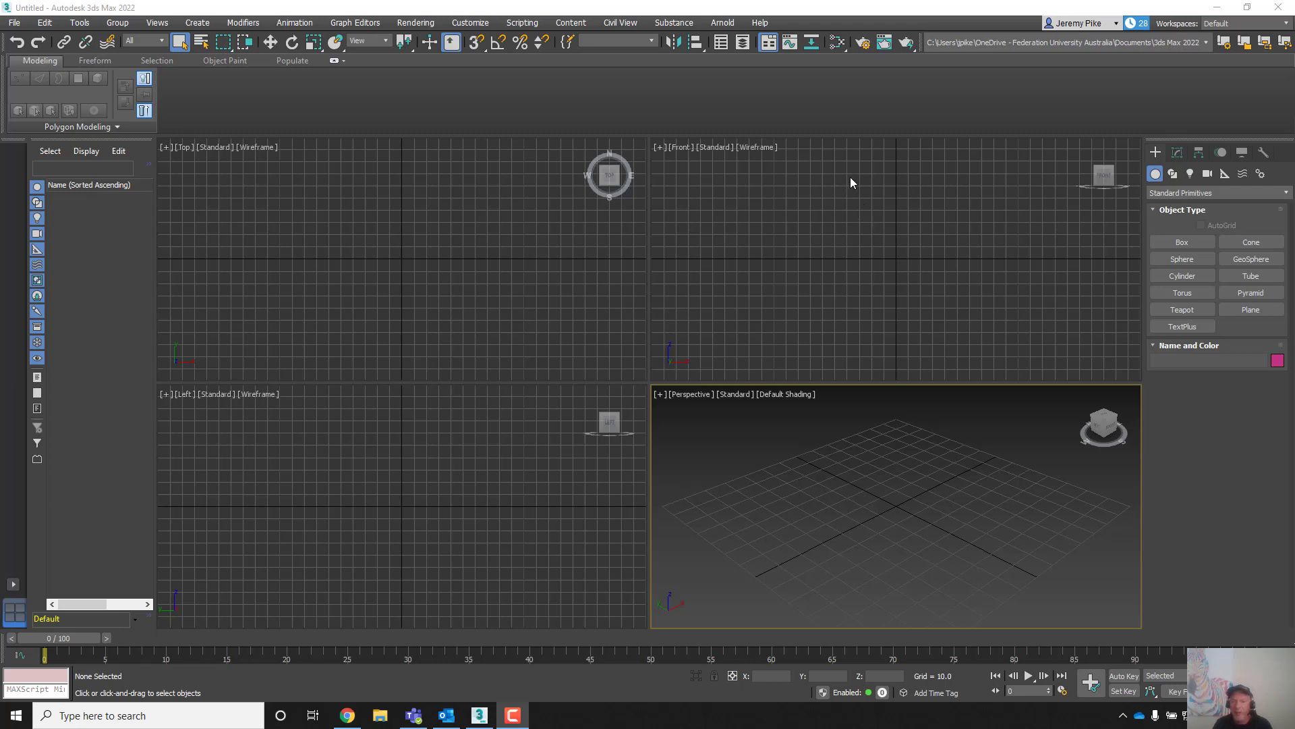
left_click_drag(850, 176, 849, 280)
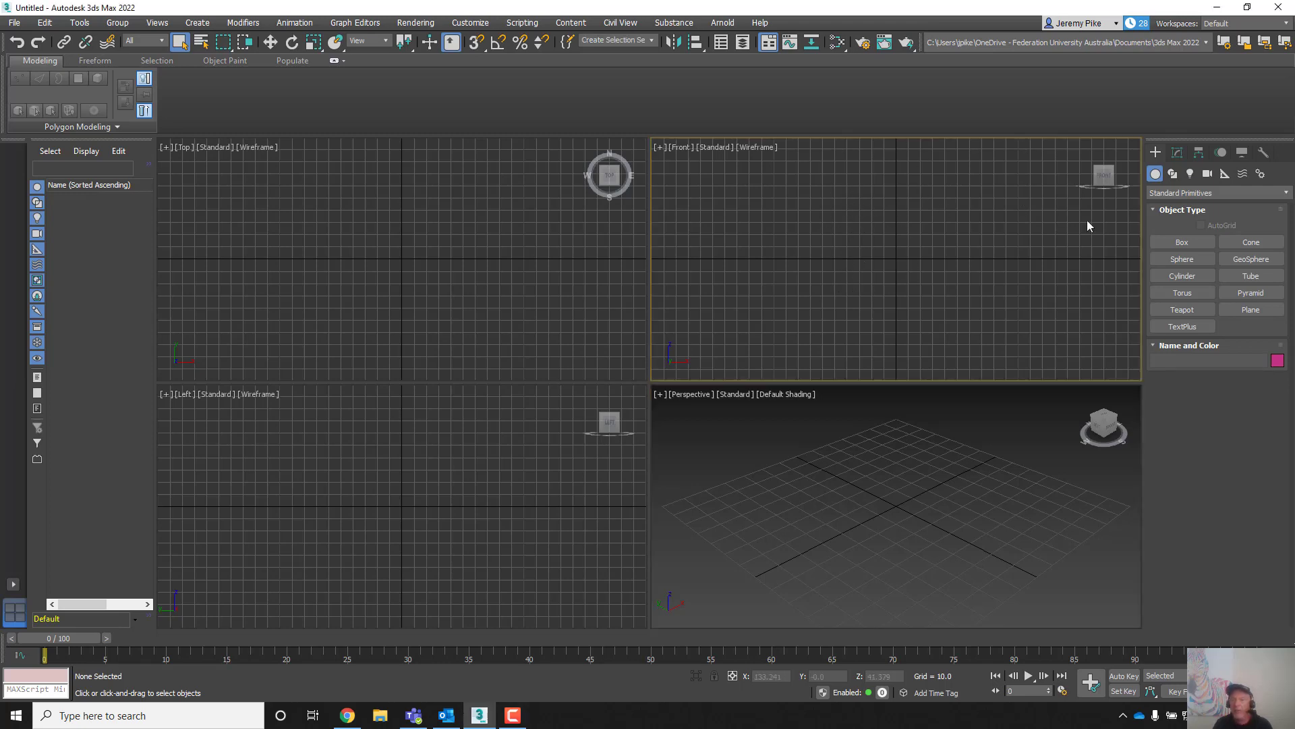
left_click(1183, 241)
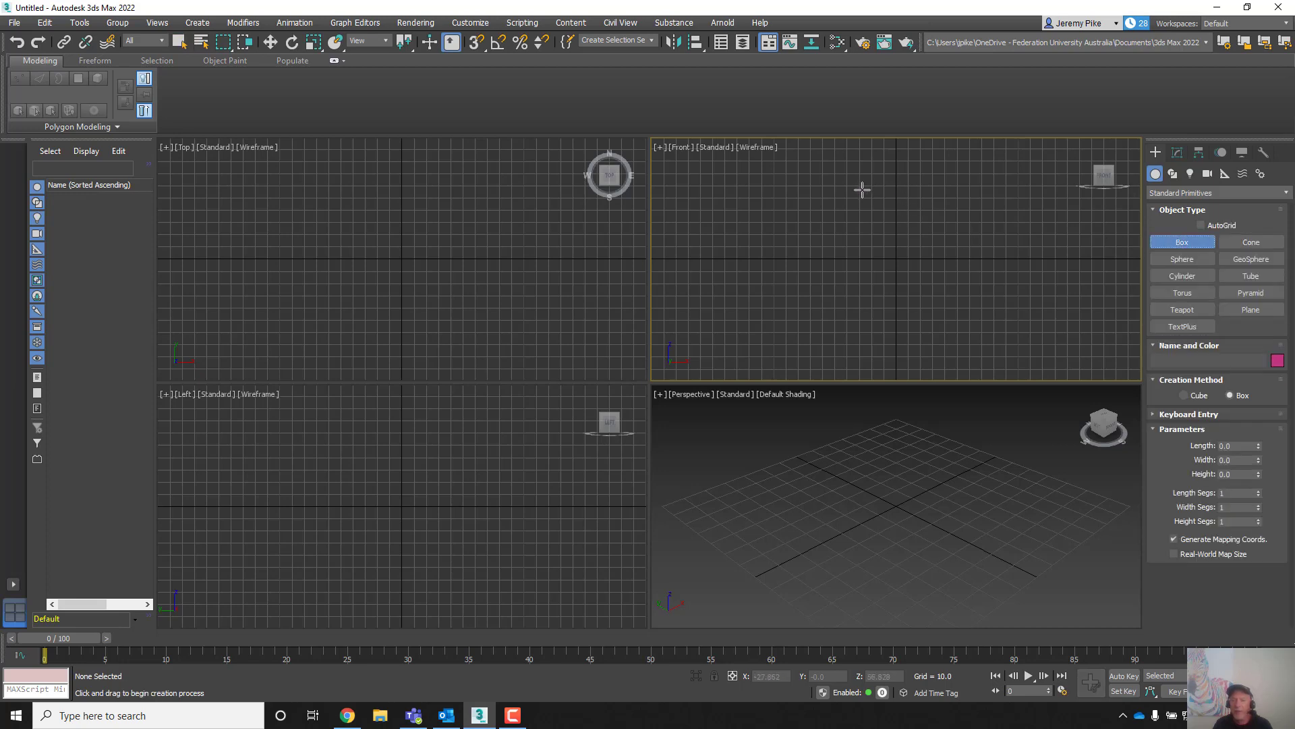
left_click_drag(863, 196, 965, 317)
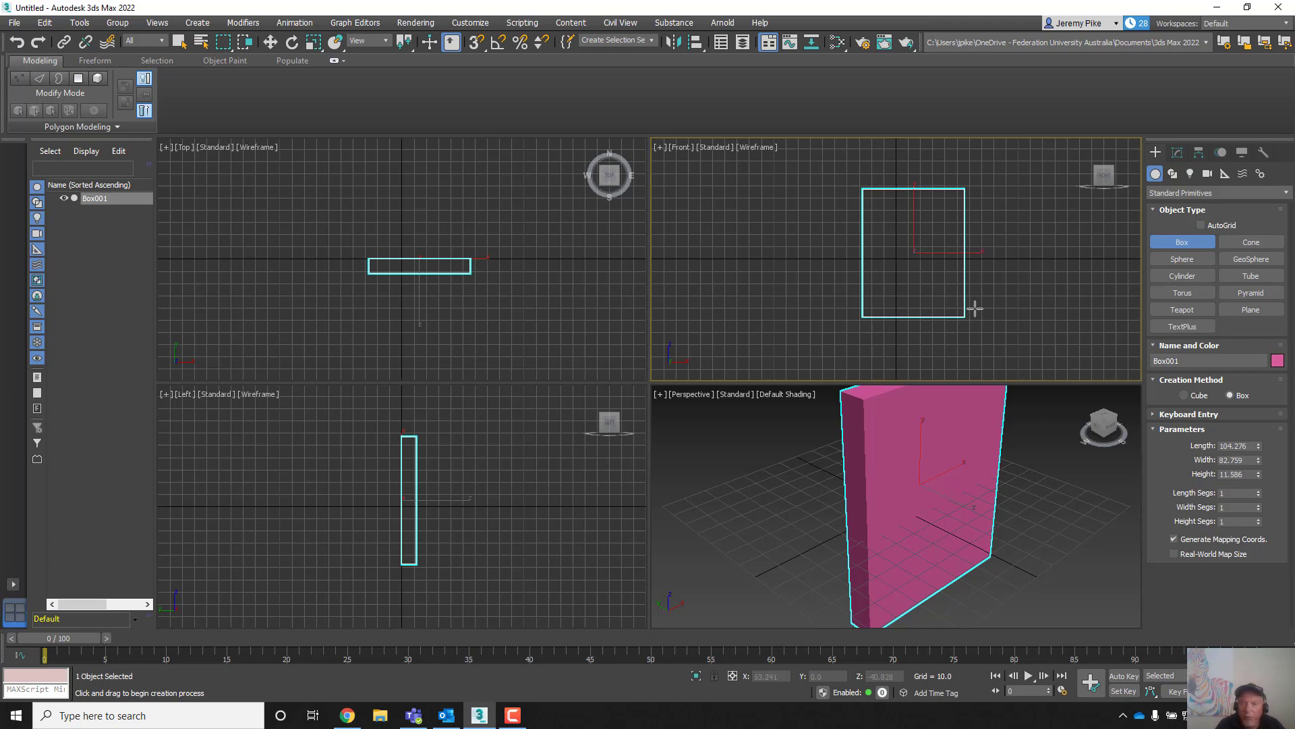
left_click(1180, 360)
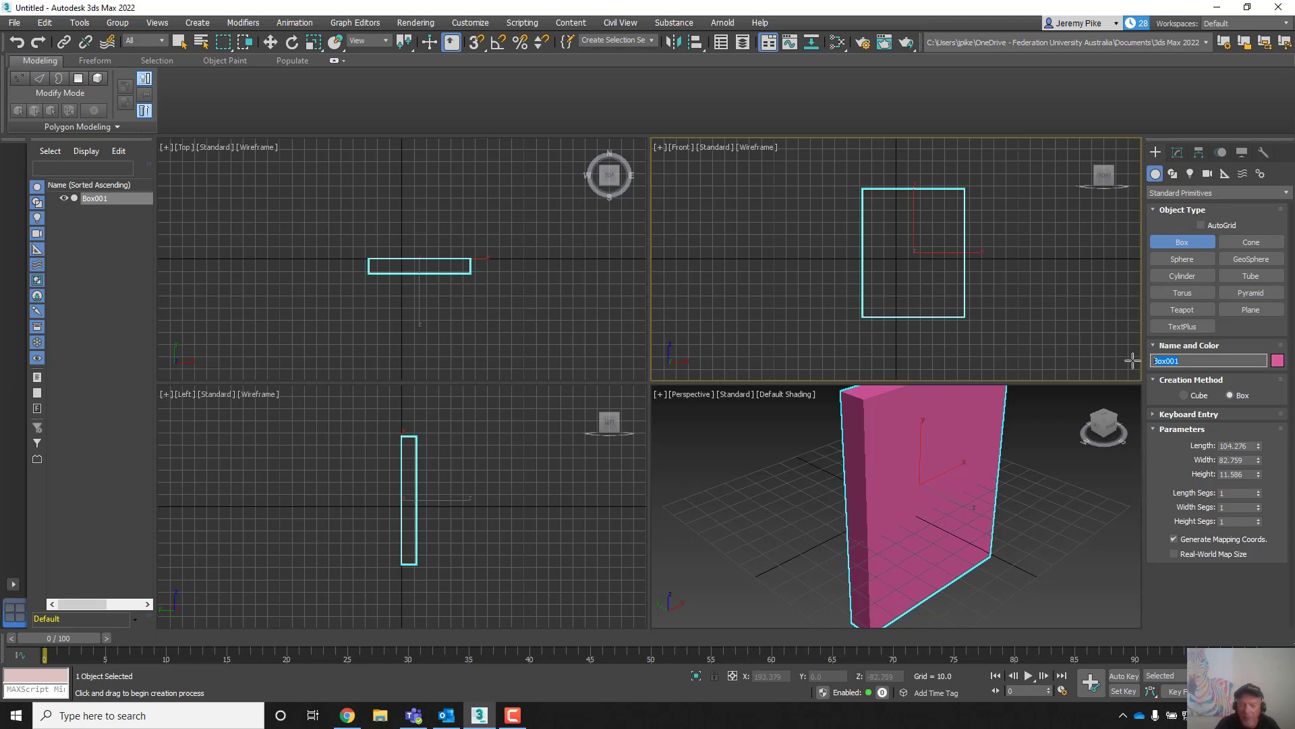
type("Phone")
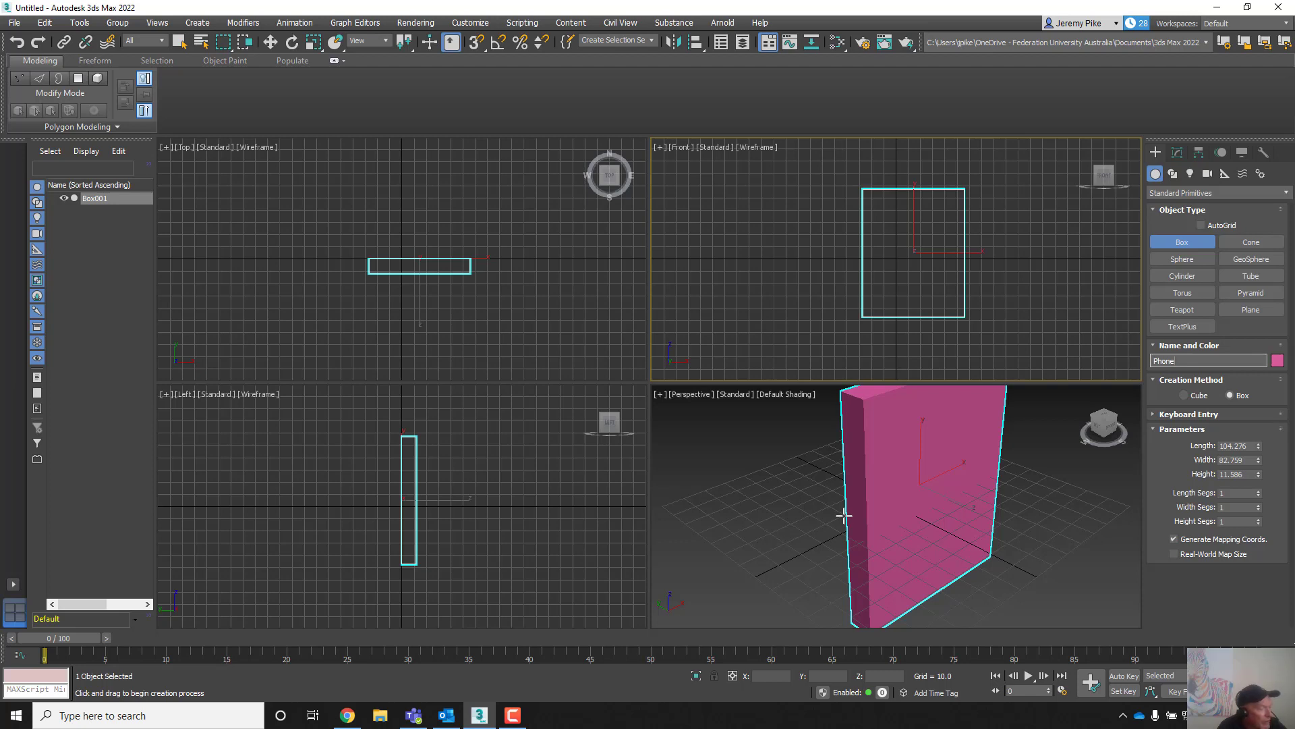
- Set the Phone box's length to 10, width to 4 and height to 1
left_click(1242, 445)
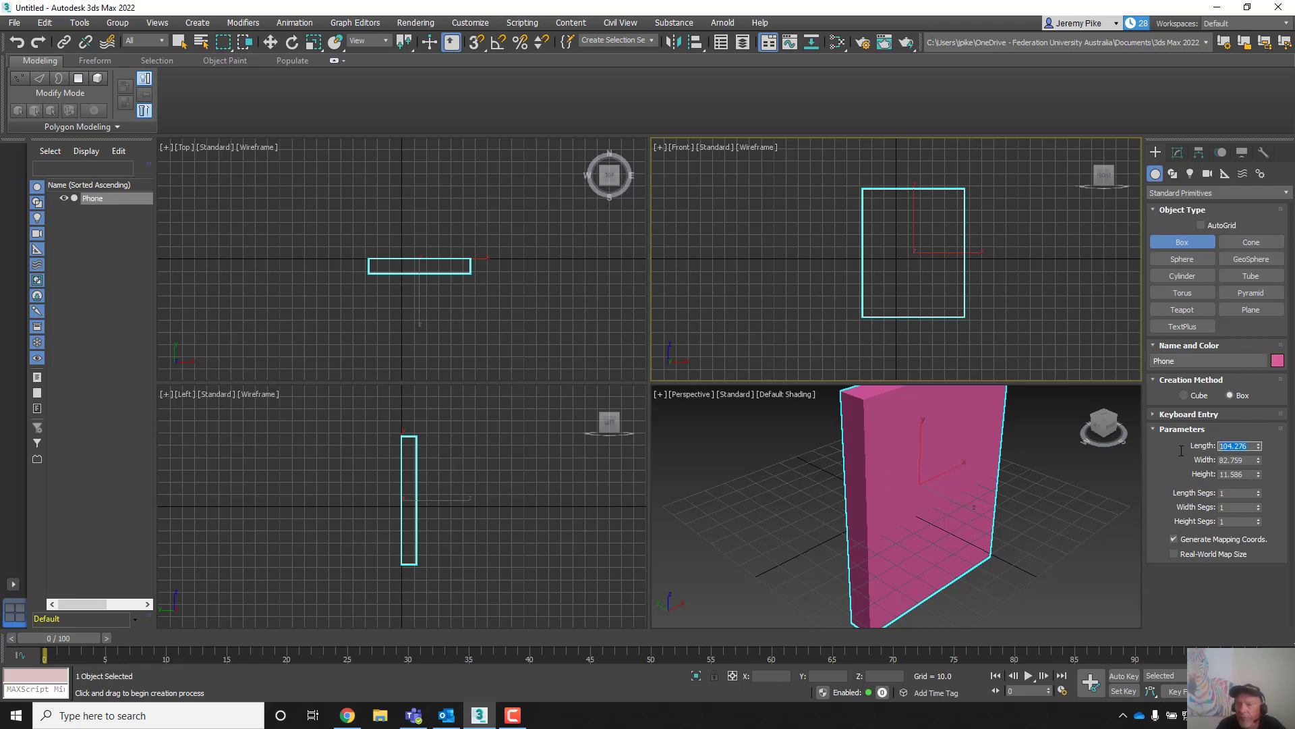
type("10")
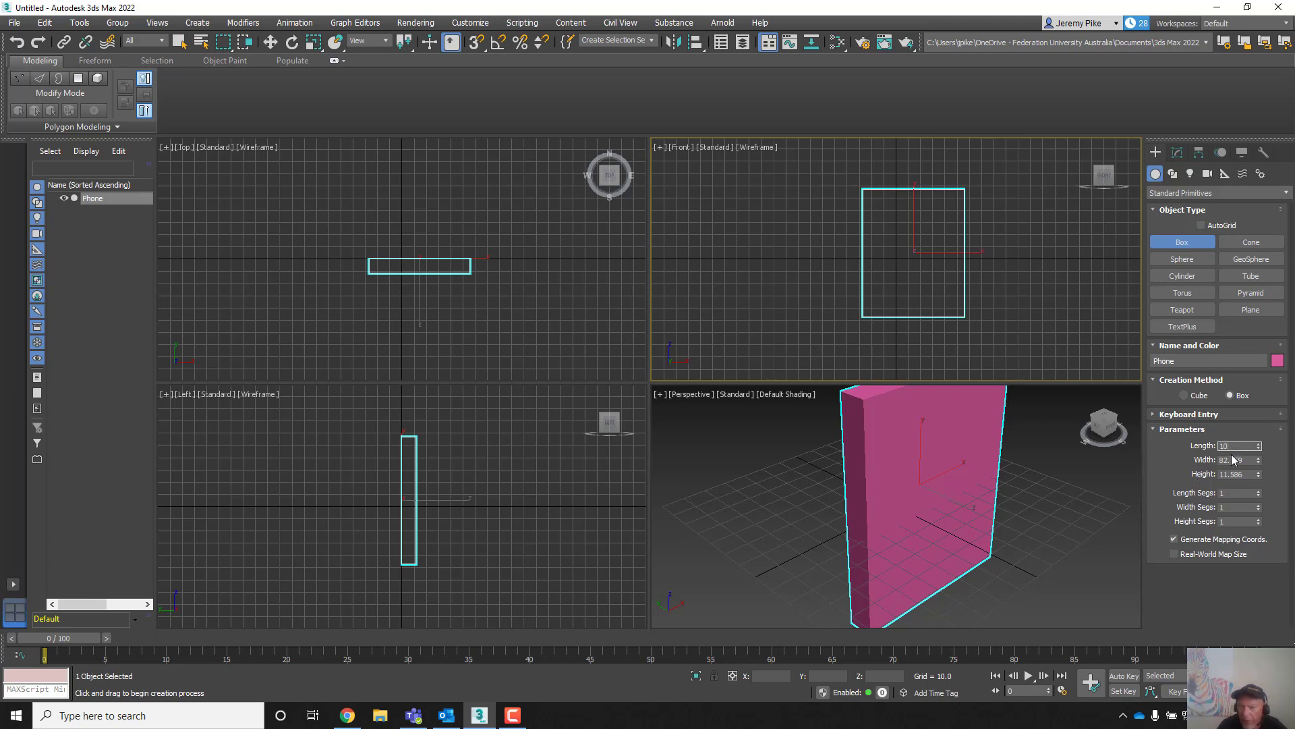
key("Tab")
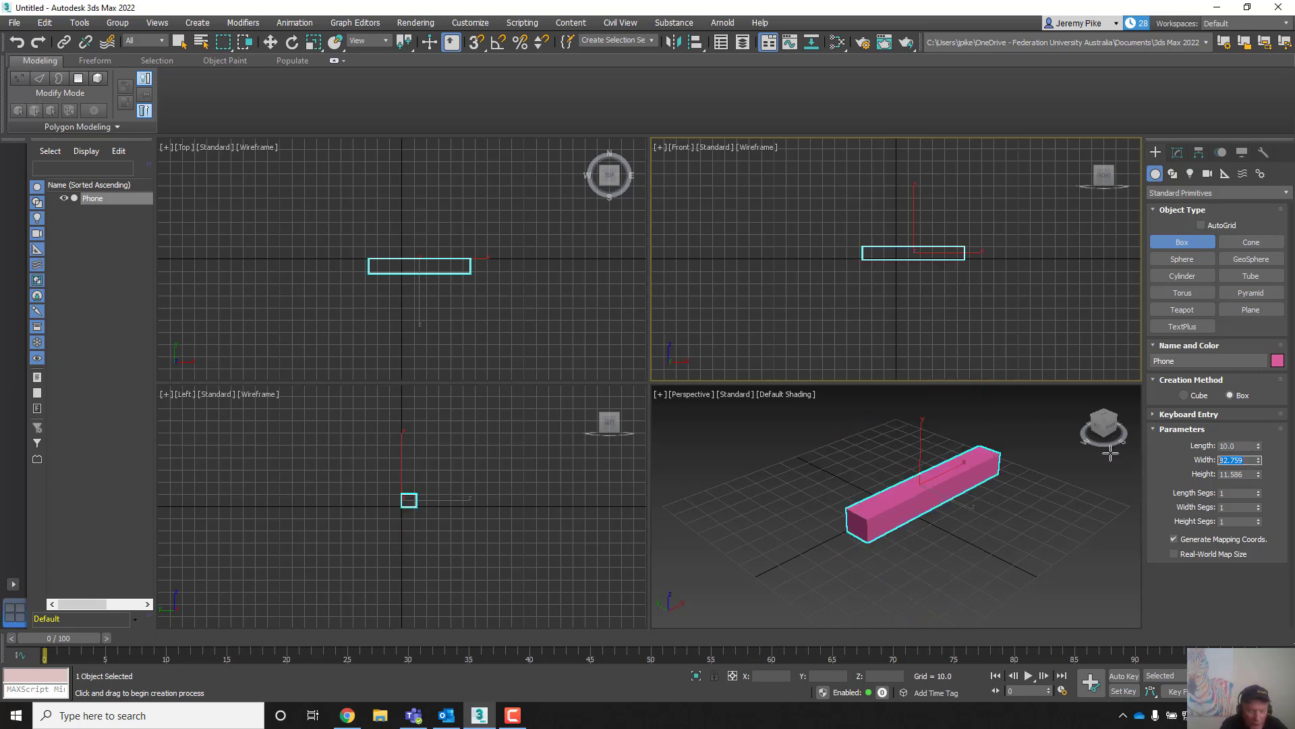
type("4")
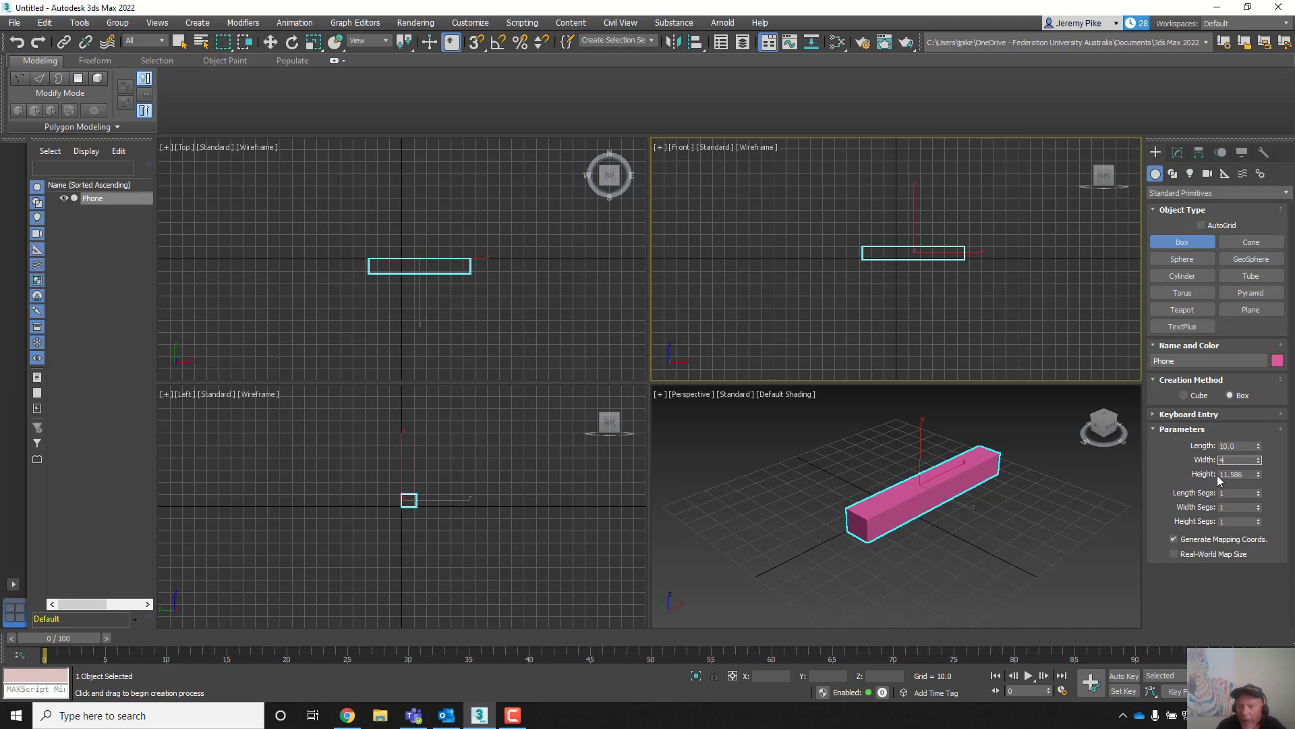
key("Tab")
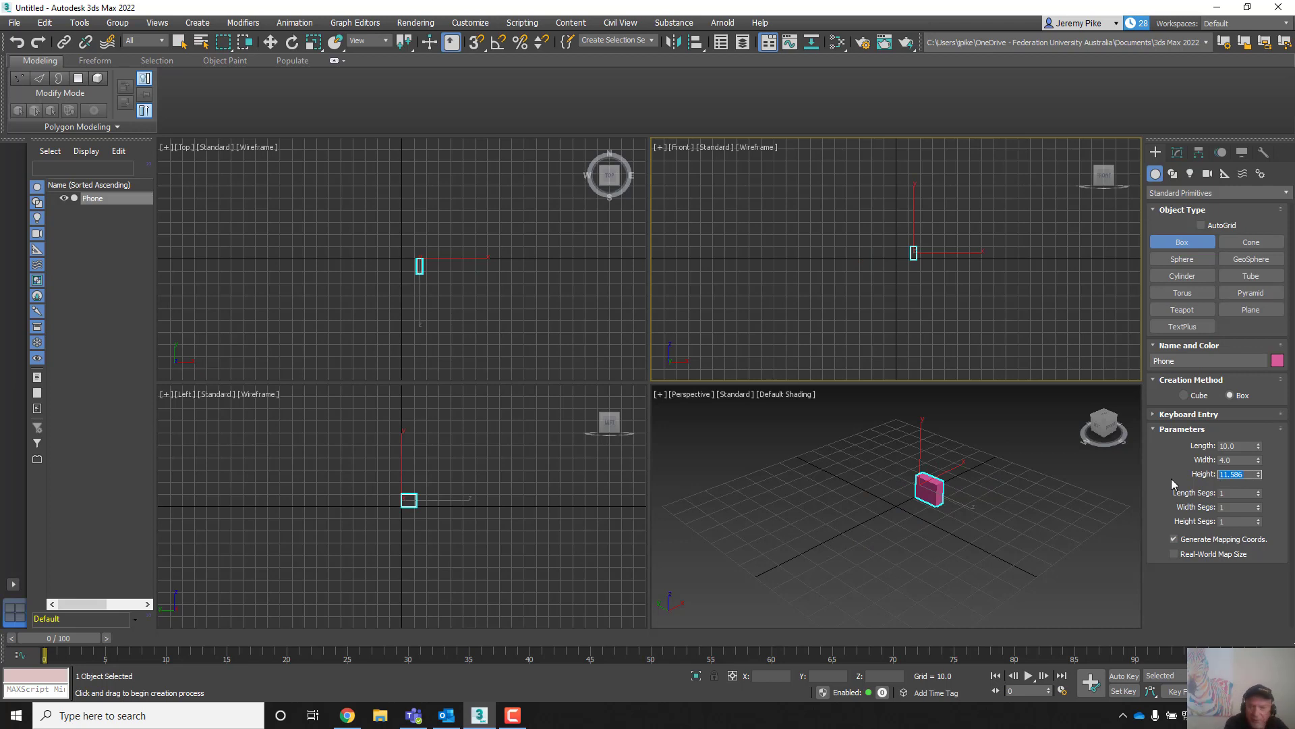
type("1")
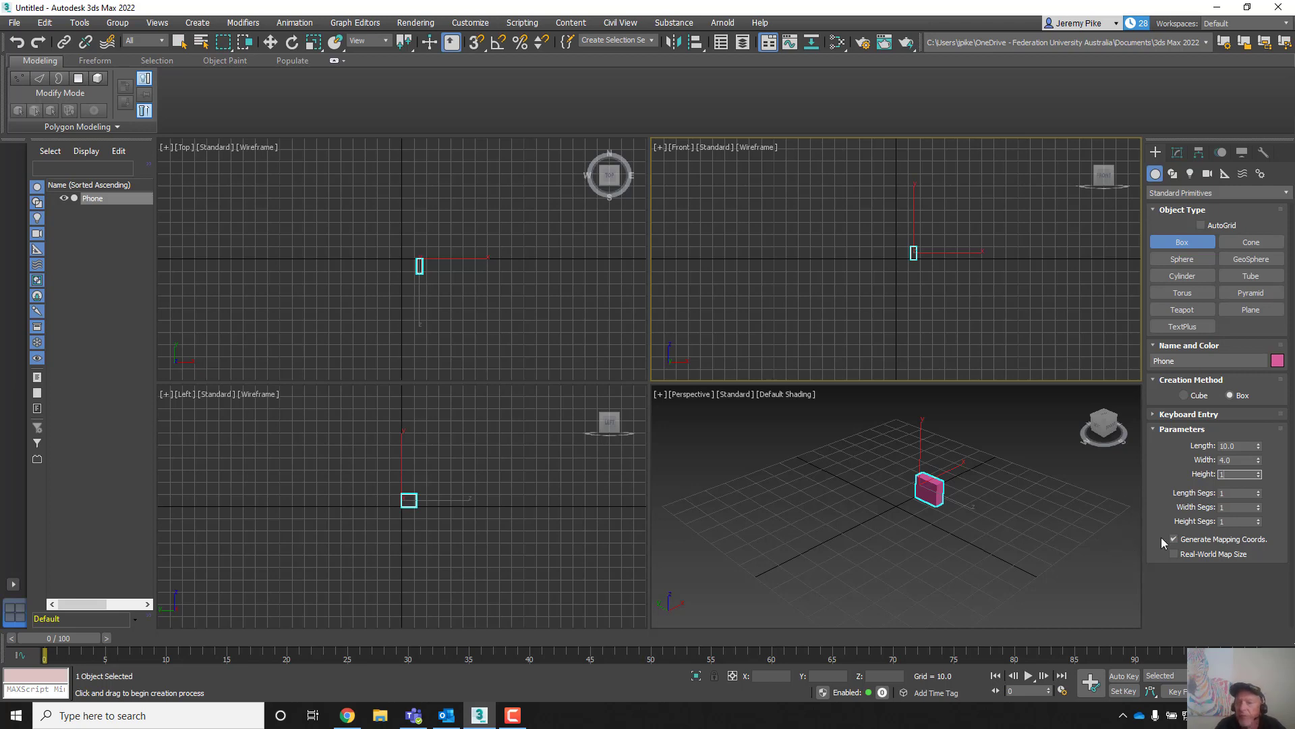
key("Tab")
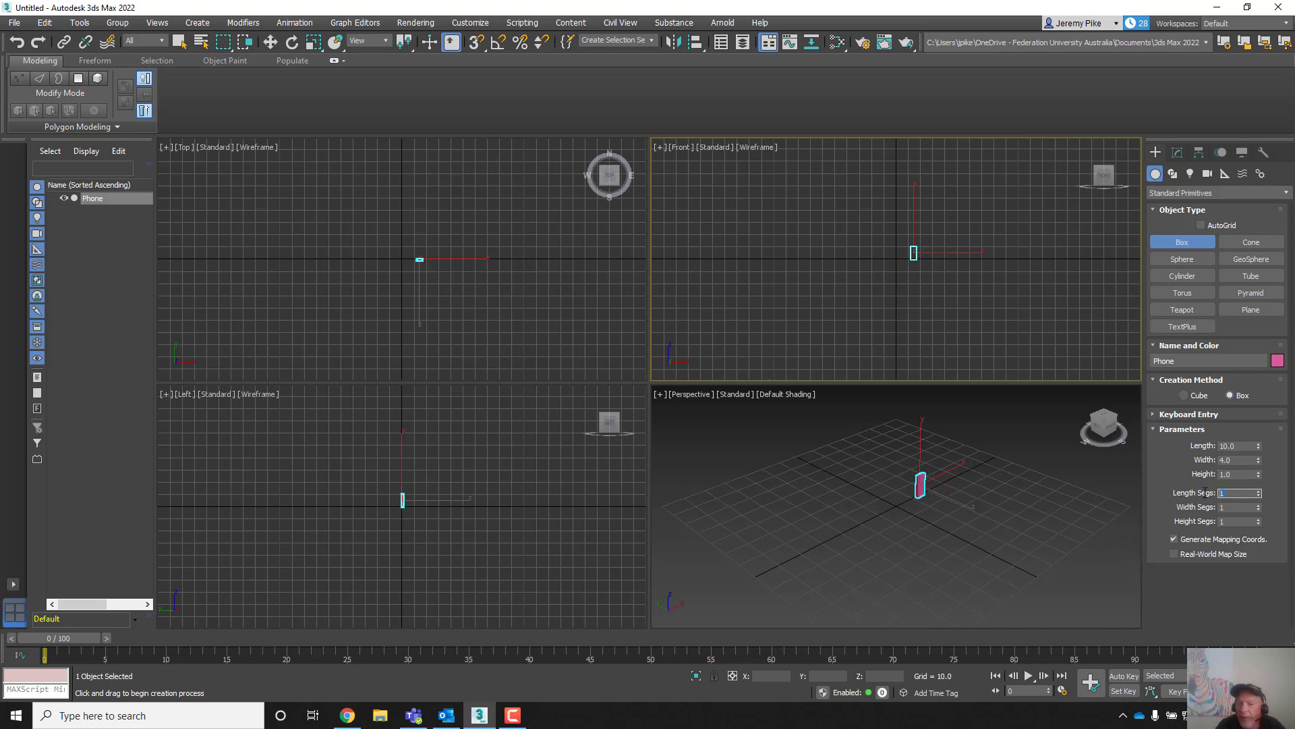
- Give the Phone box 8 length segments, 4 width segments and 1 height segment
type("8")
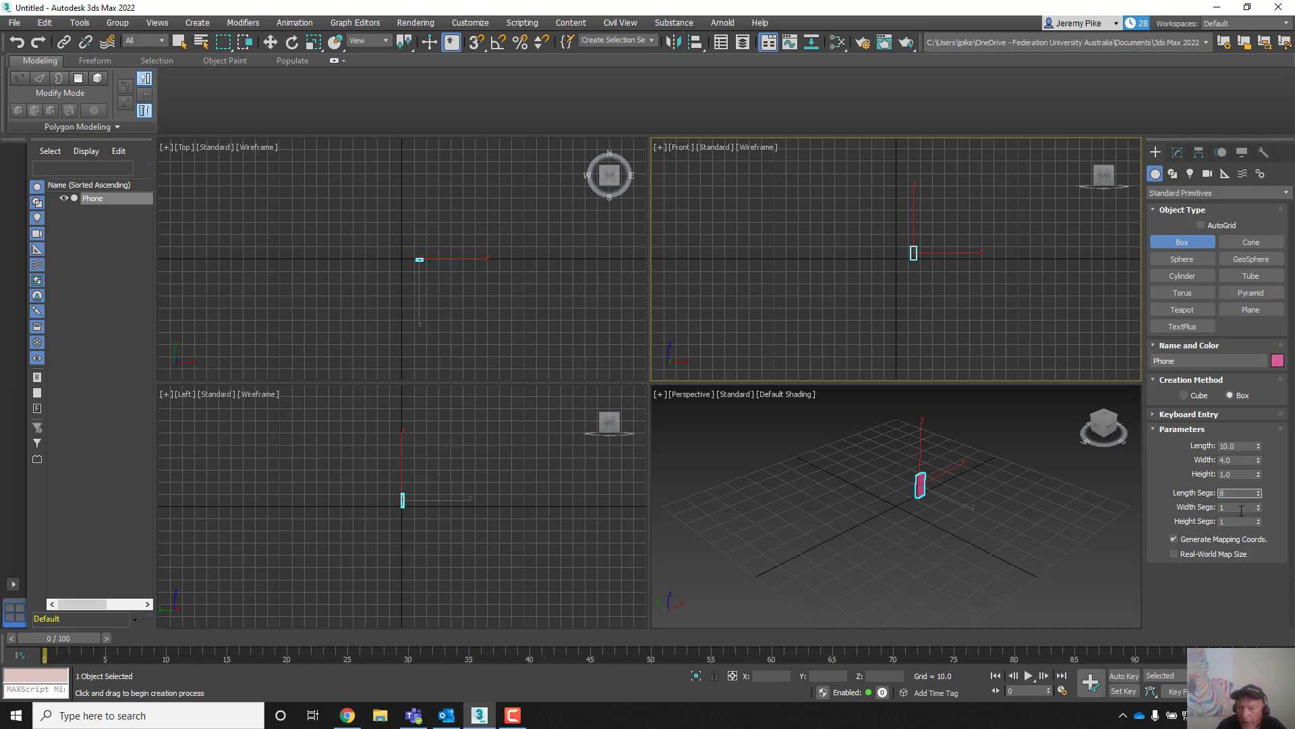
left_click(1229, 510)
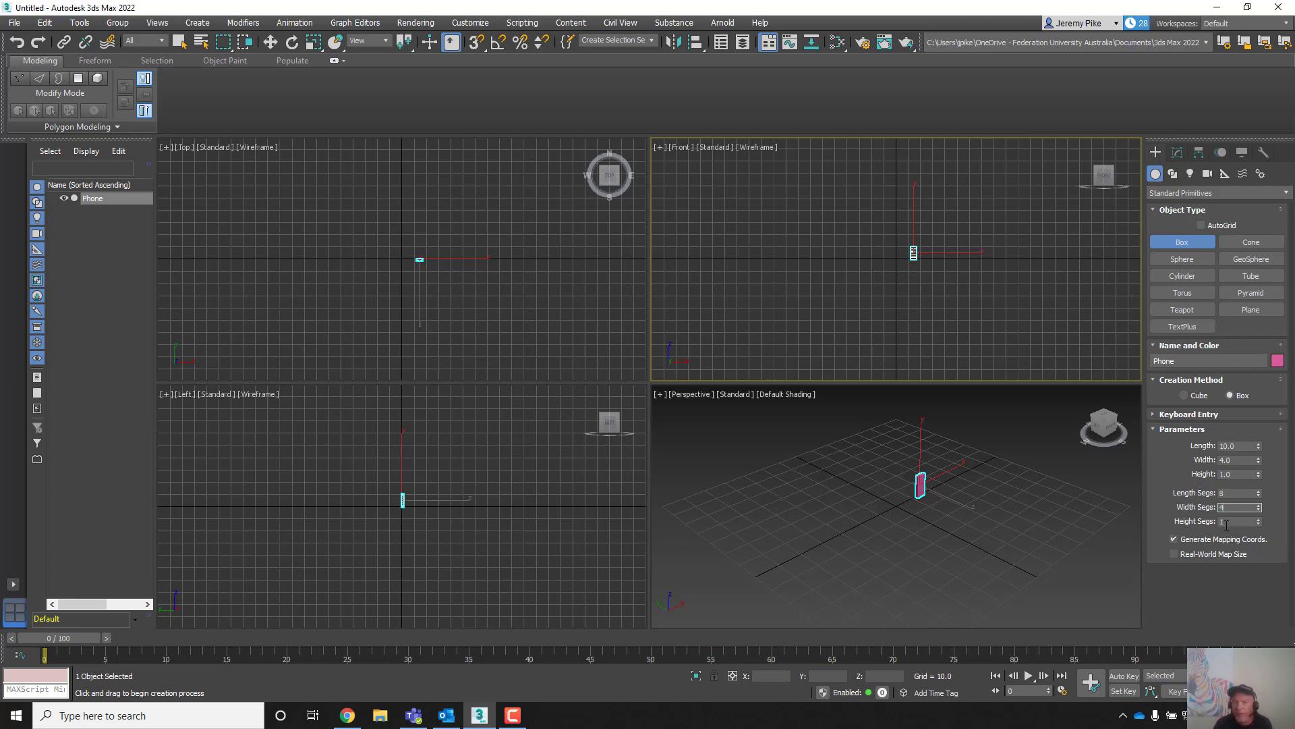
left_click(1226, 521)
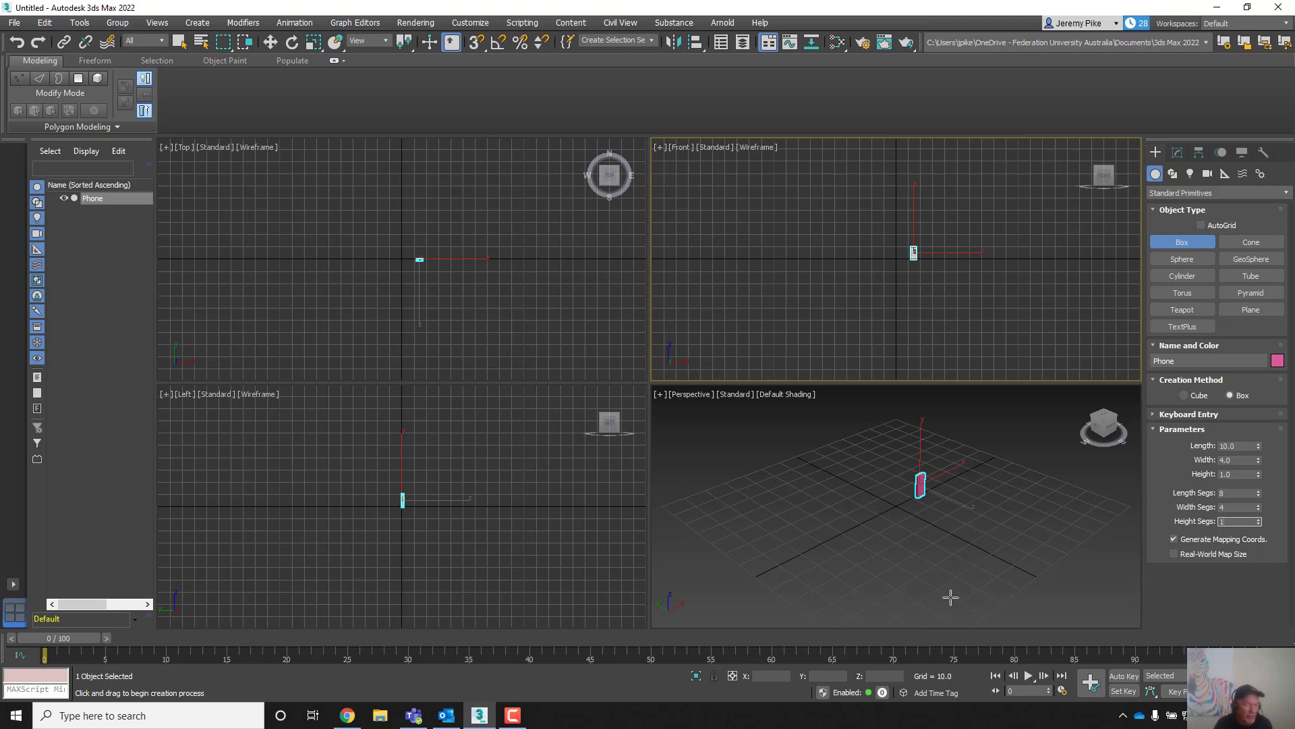
- Display the Phone box with Edged Faces in the Perspective viewport
scroll(935, 494, "up", 5)
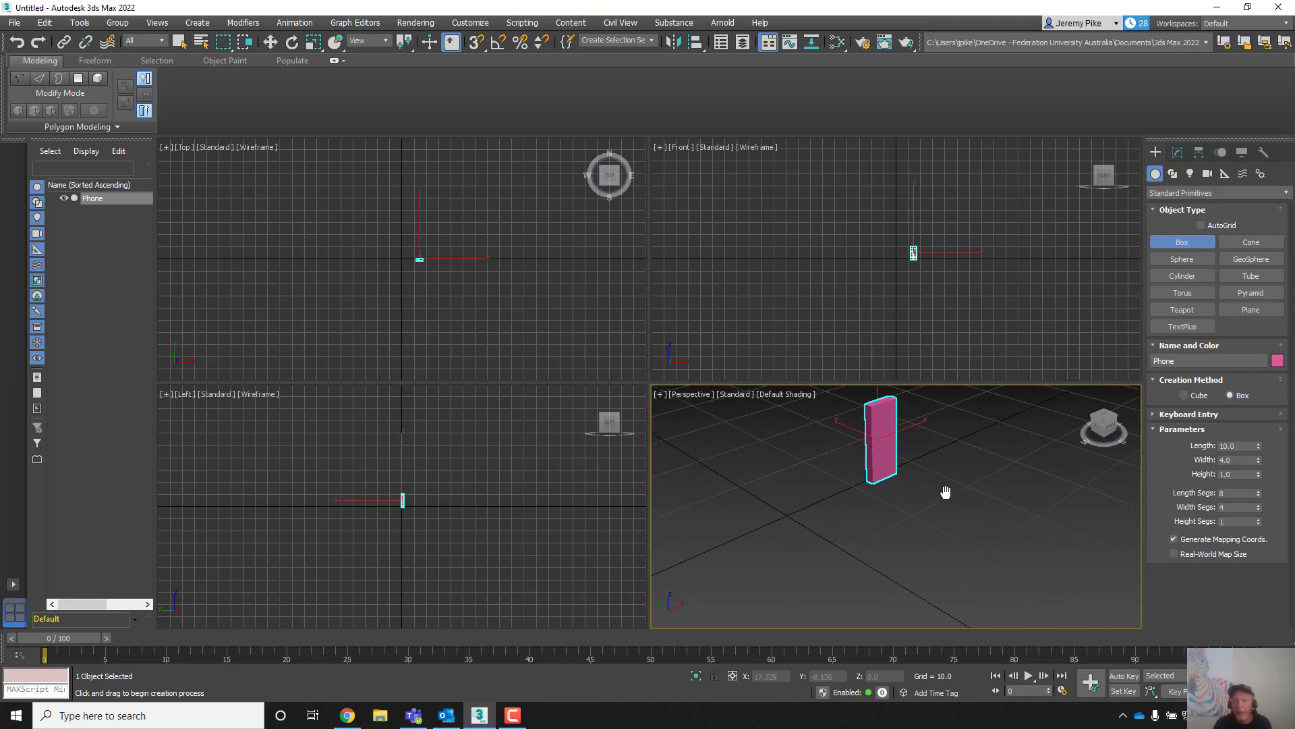
scroll(982, 540, "up", 3)
middle_click_drag(945, 491, 928, 547)
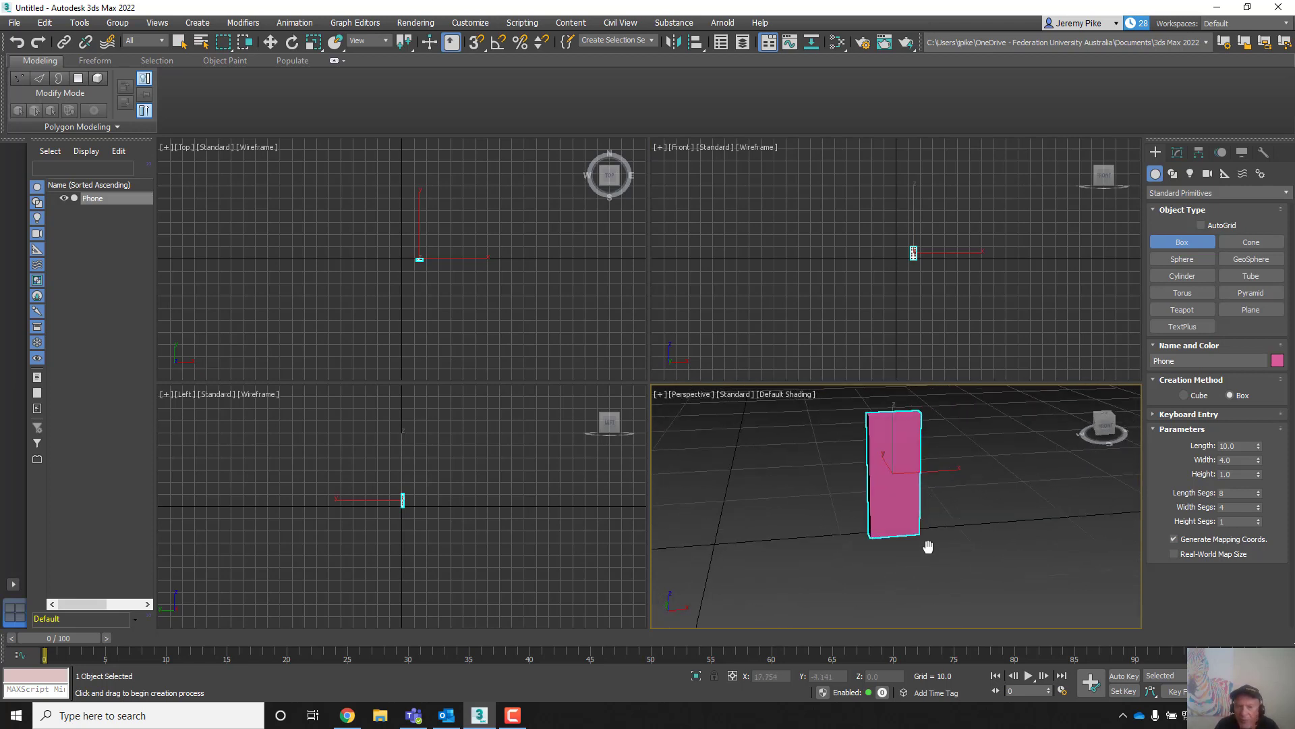
scroll(970, 506, "down", 4)
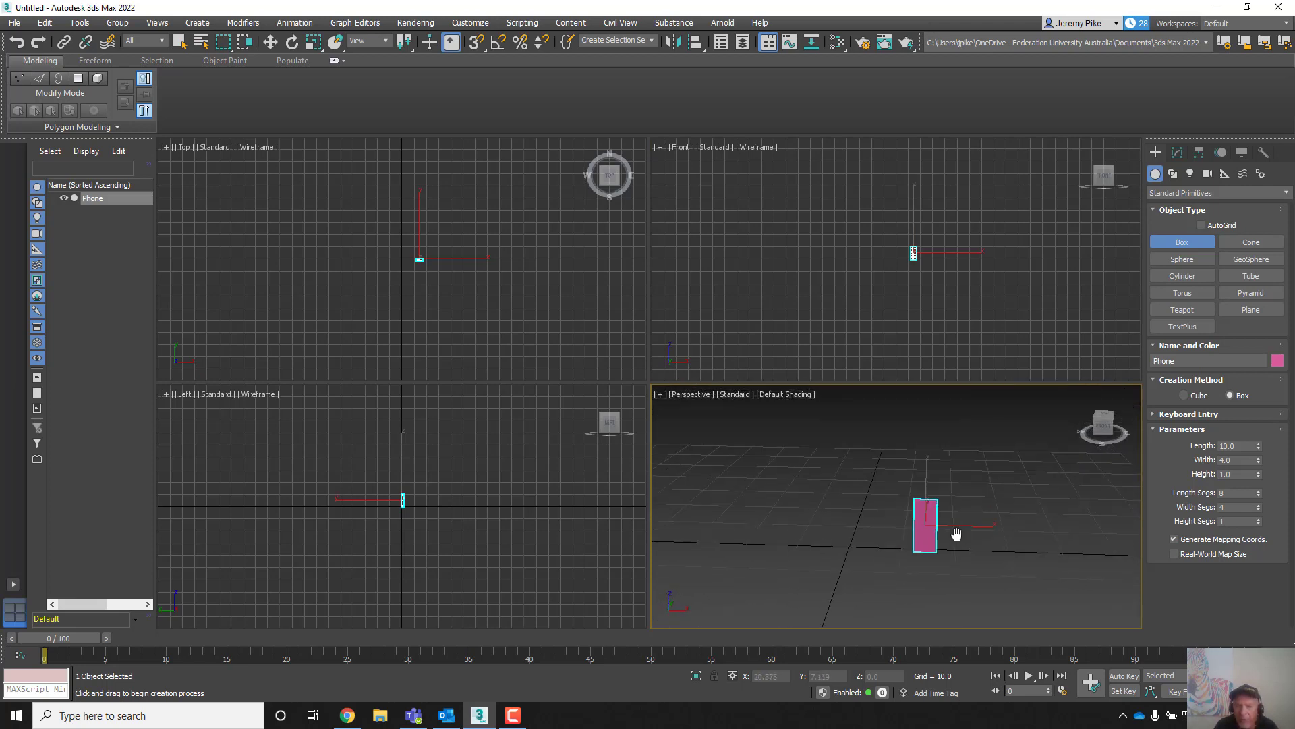
scroll(953, 529, "up", 3)
middle_click_drag(949, 527, 1006, 508)
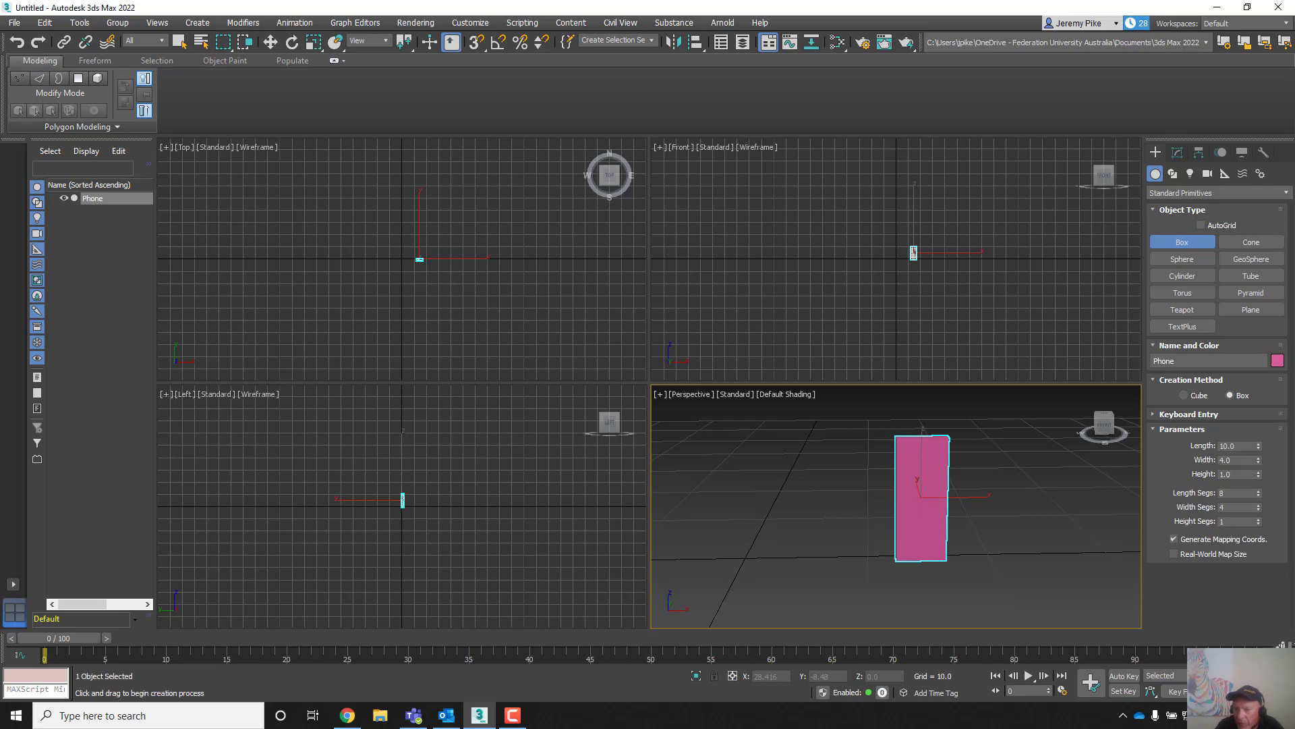
key("z")
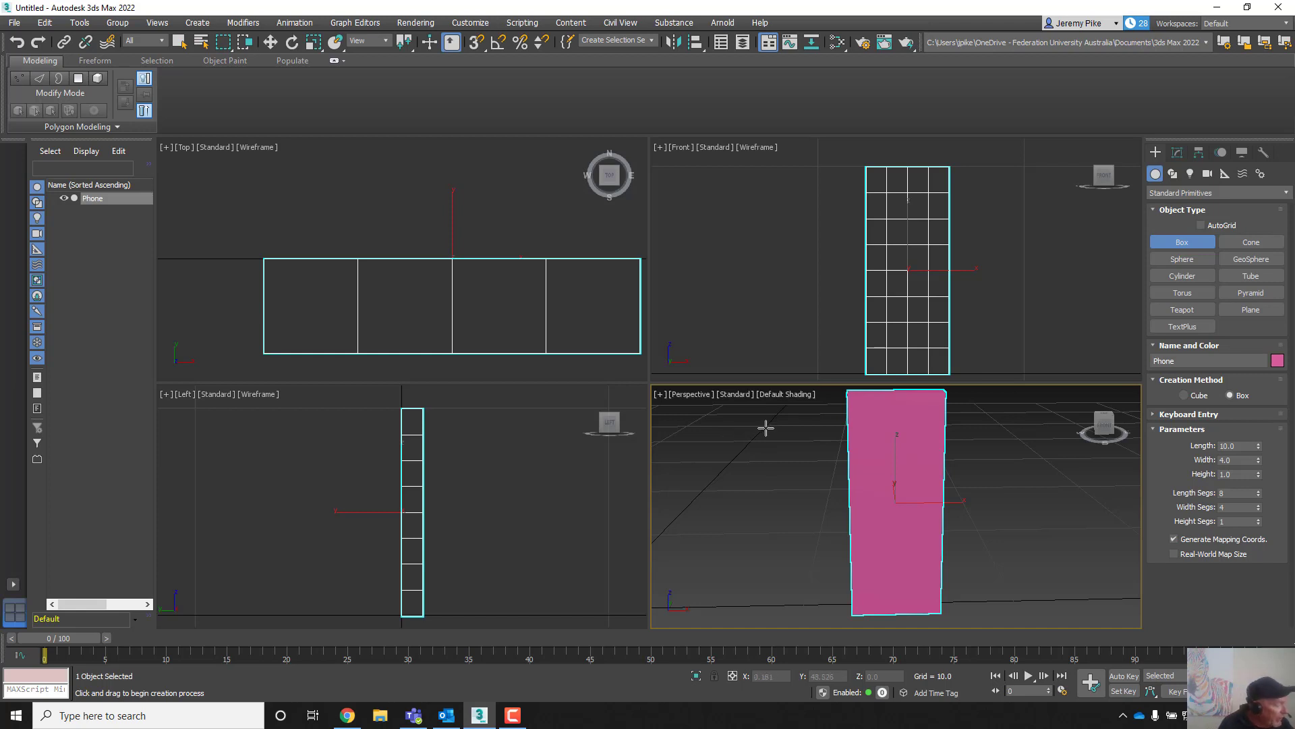
left_click(775, 395)
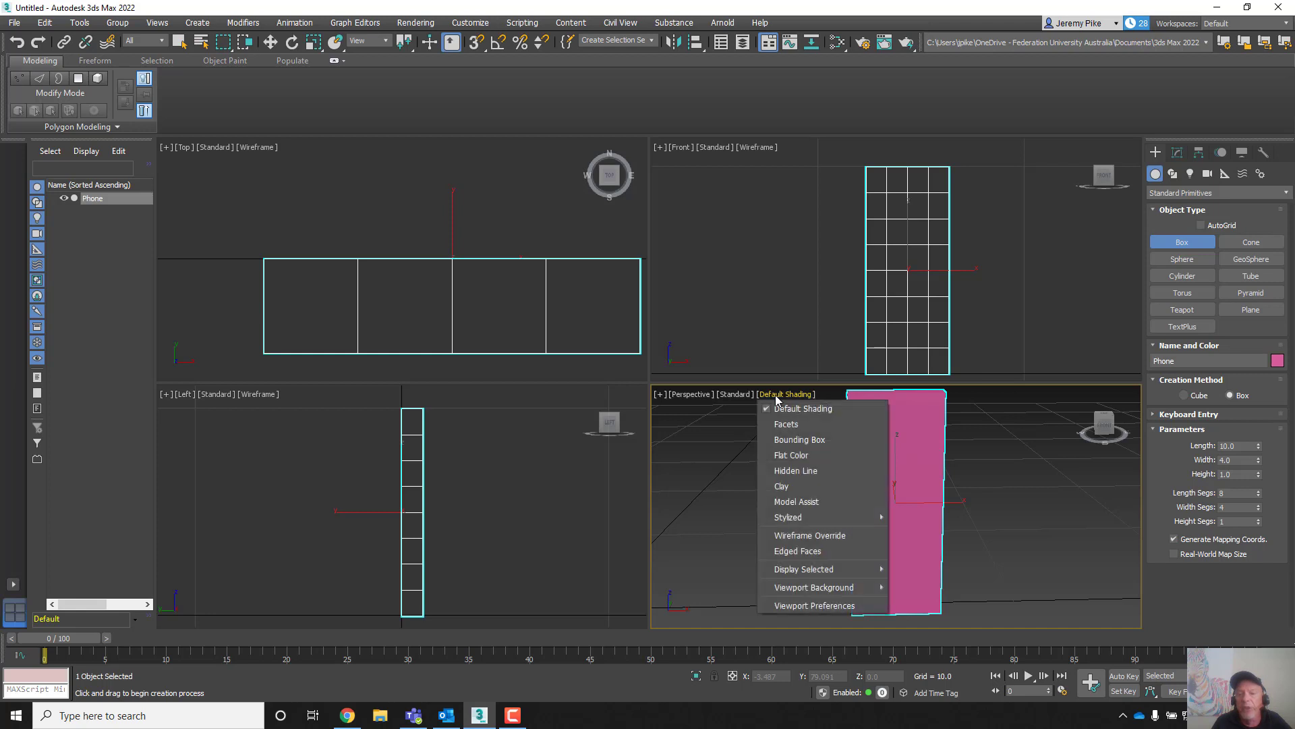
left_click(772, 552)
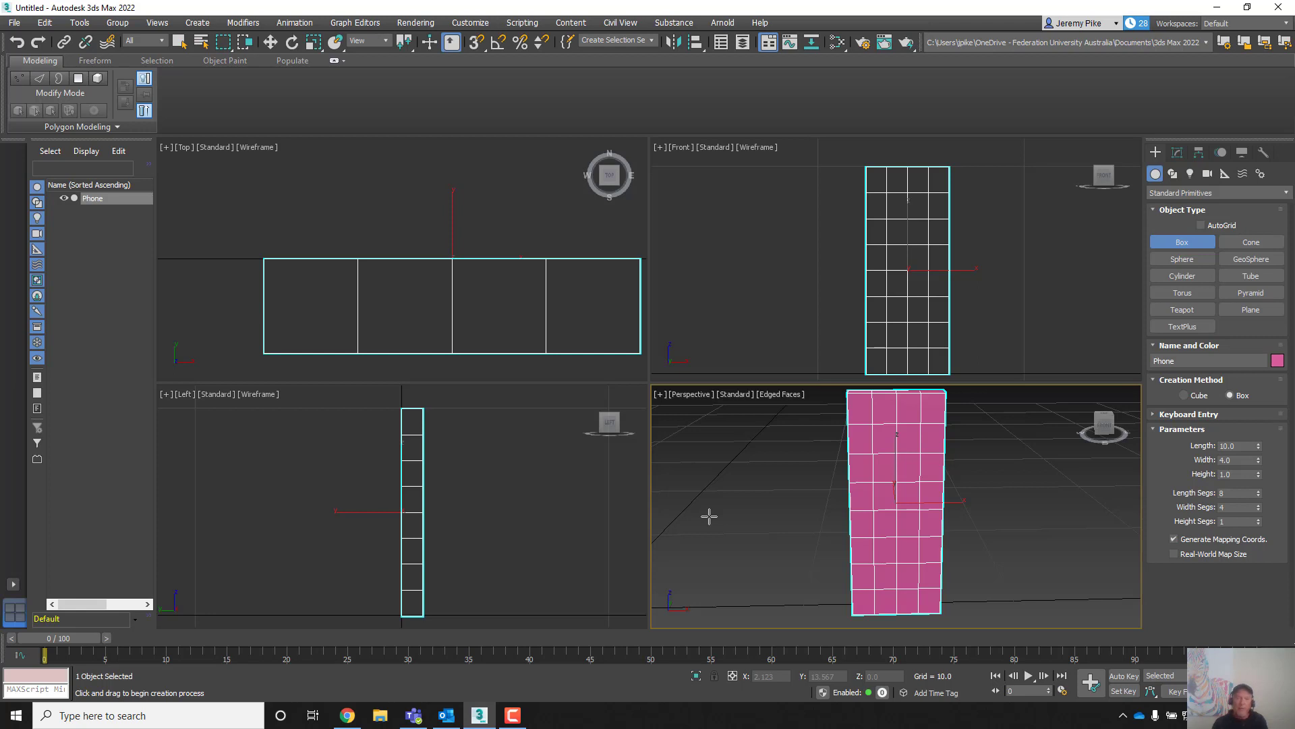
- Move the Phone box to the world origin by zeroing its X, Y and Z position
left_click(270, 43)
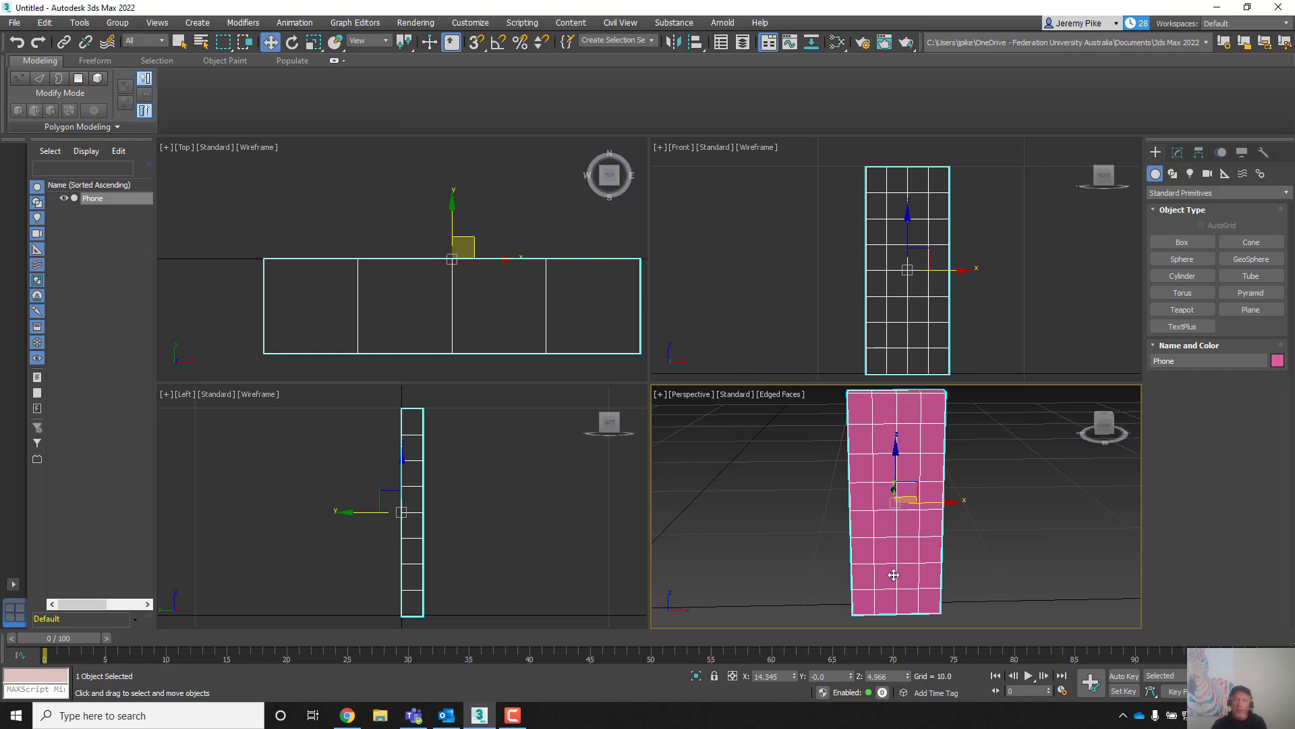
right_click(794, 676)
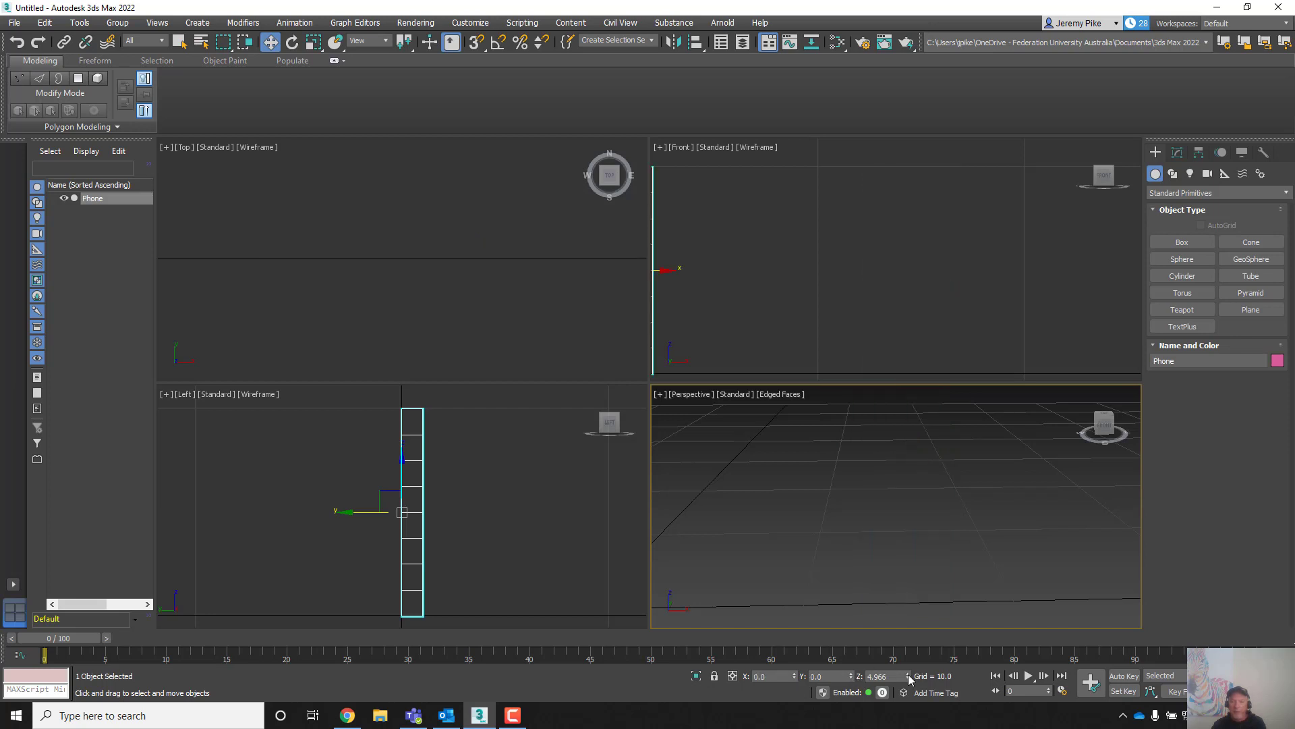
right_click(908, 675)
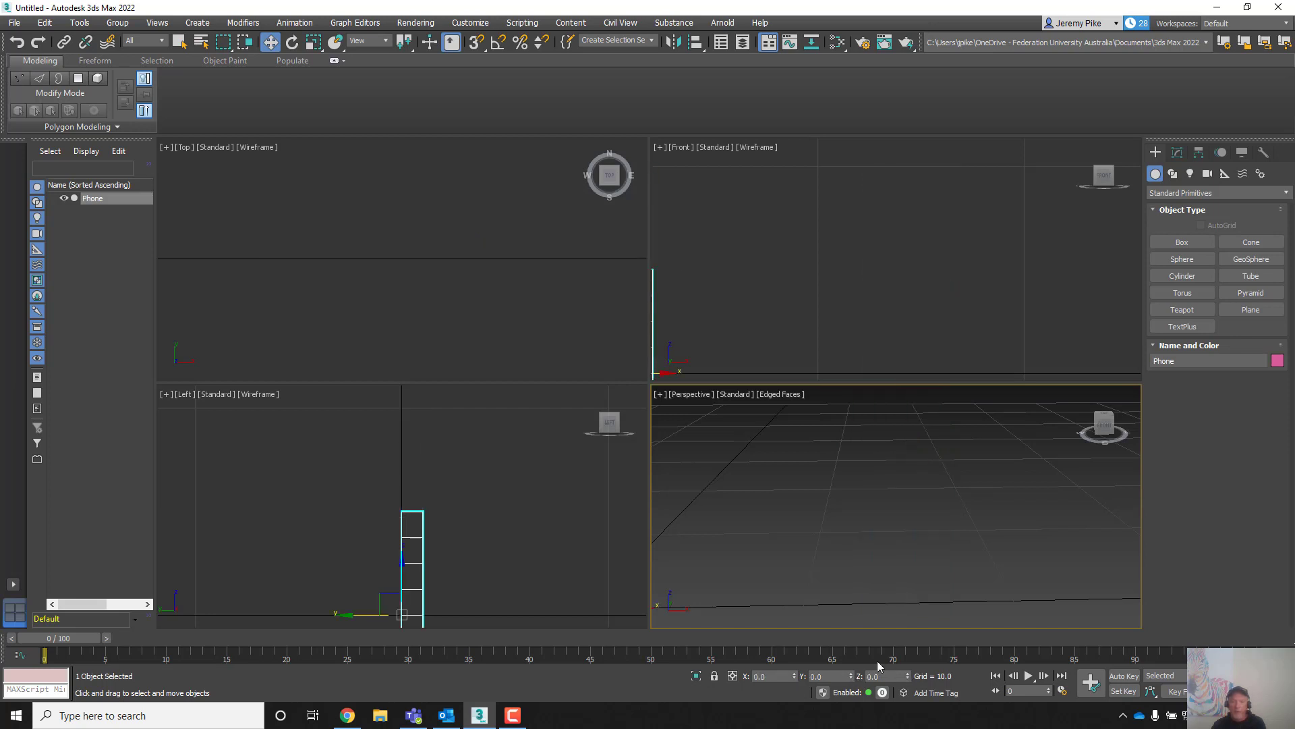
middle_click_drag(858, 483, 939, 474)
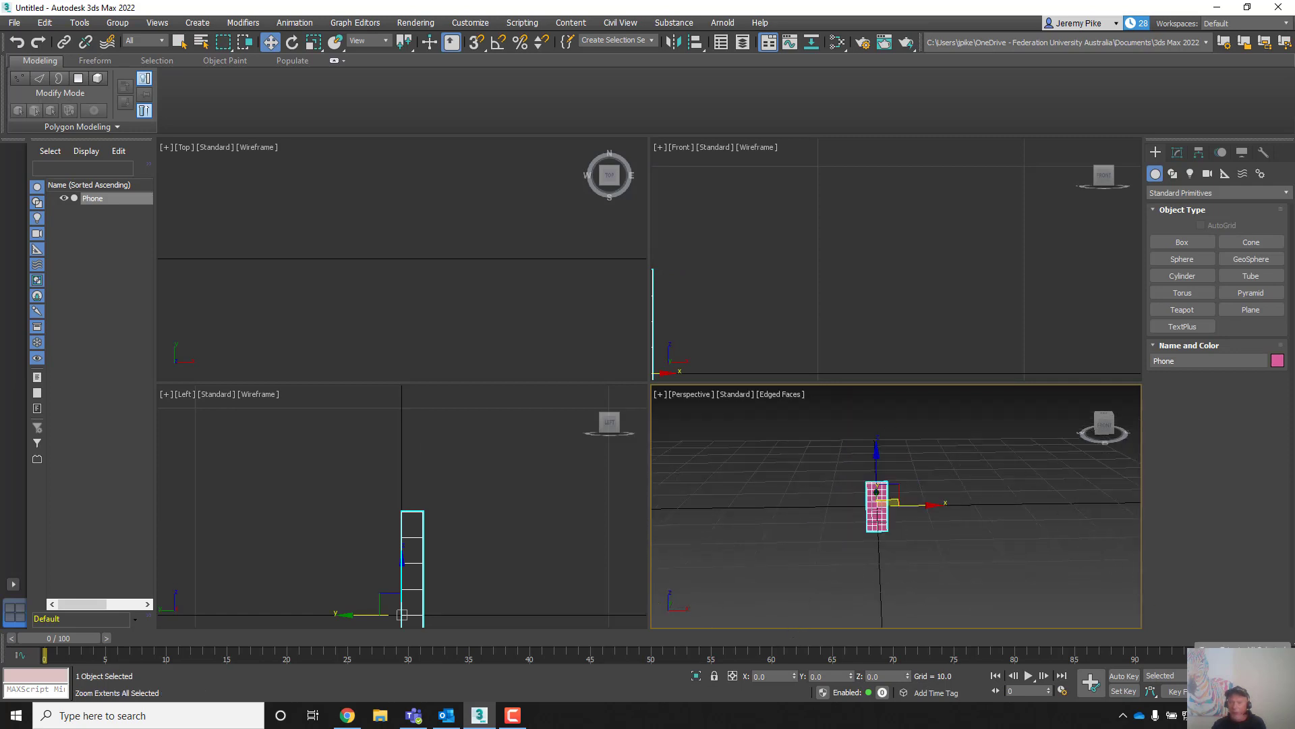
key("ctrl+shift+z")
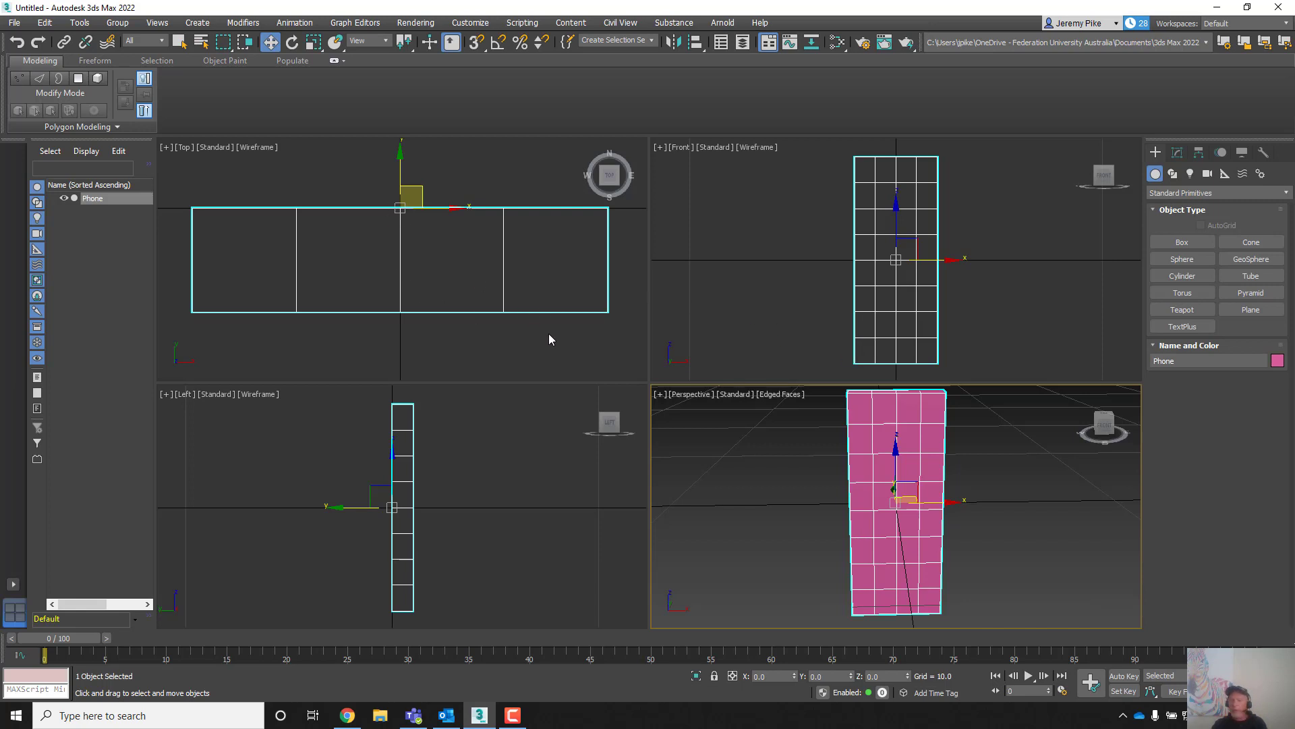
left_click(511, 725)
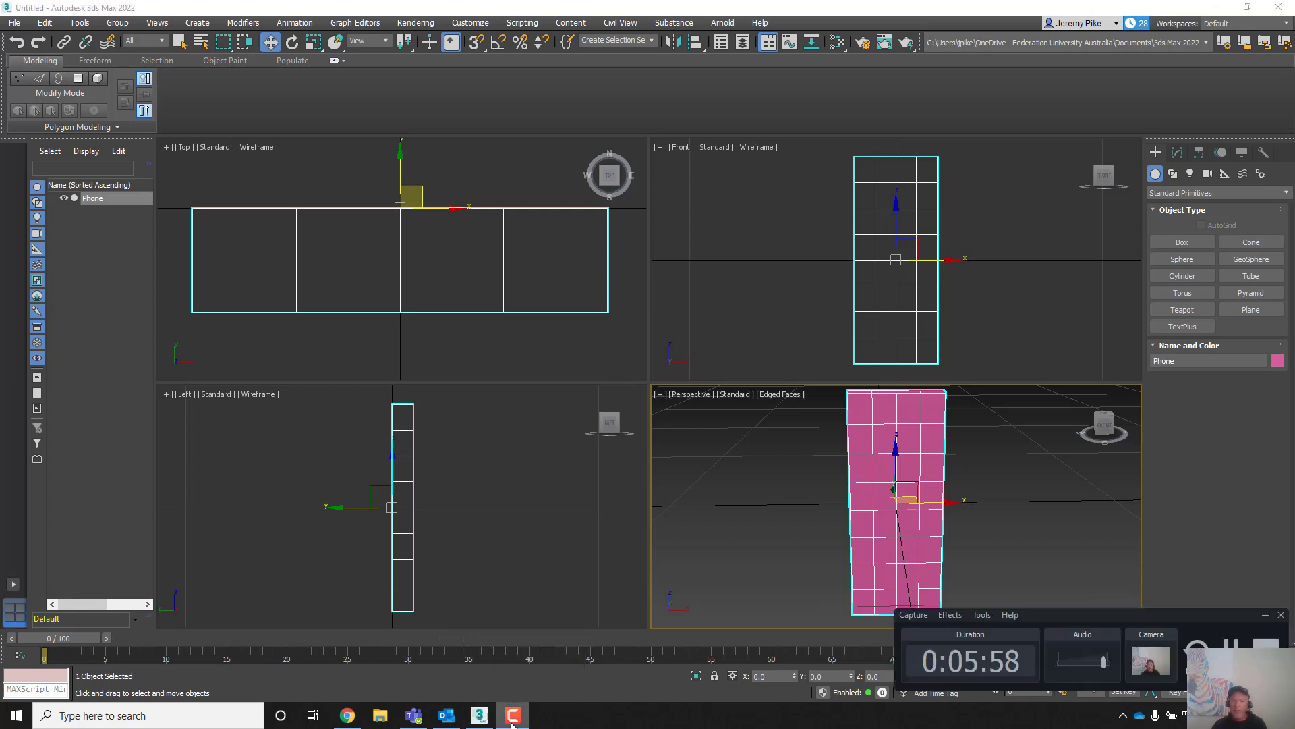
left_click(511, 726)
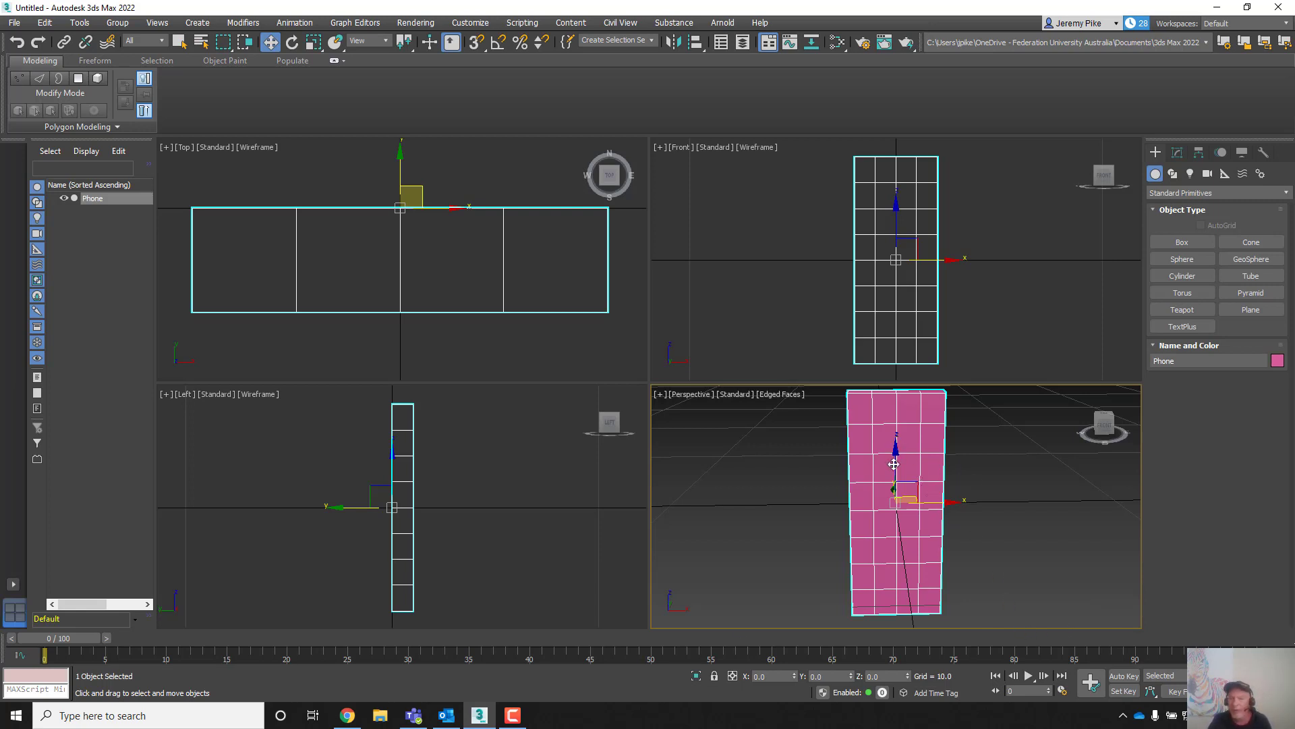
- Modify the Phone box to have 3 width segments and 3 height segments
left_click(1177, 154)
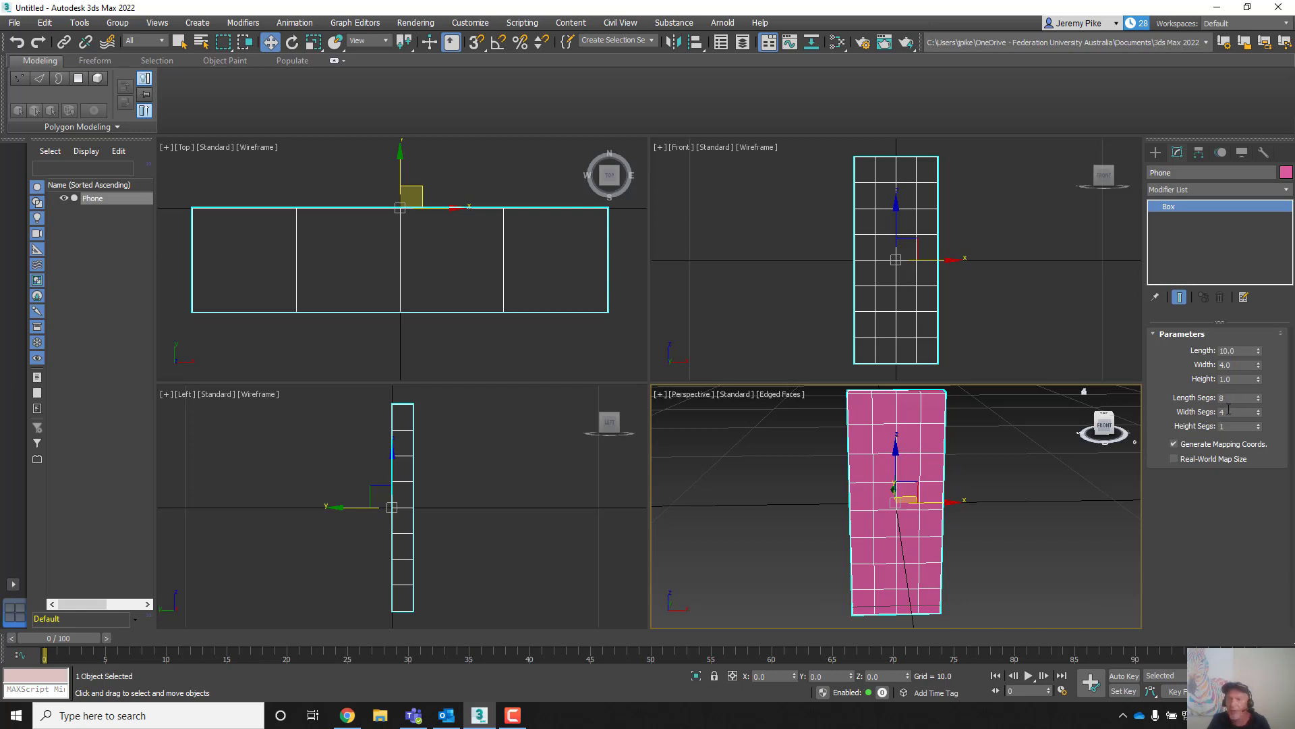
double_click(1230, 411)
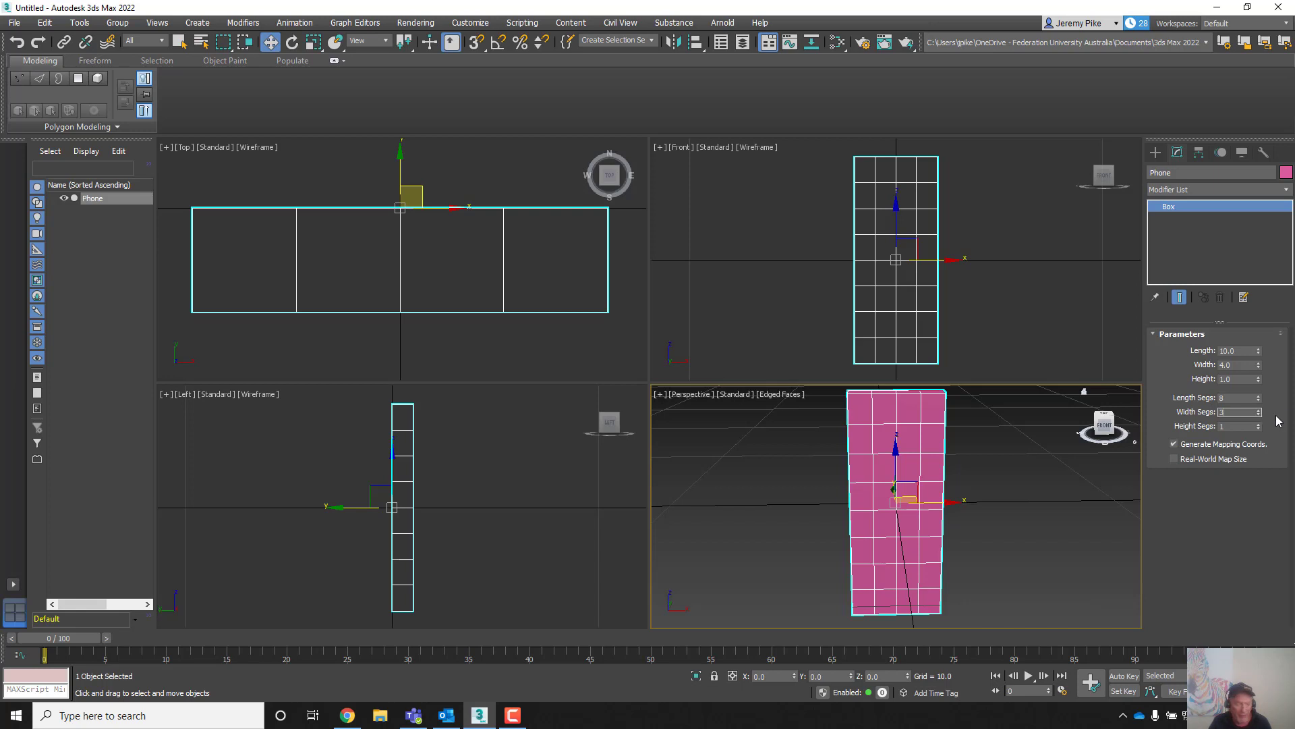
double_click(1225, 425)
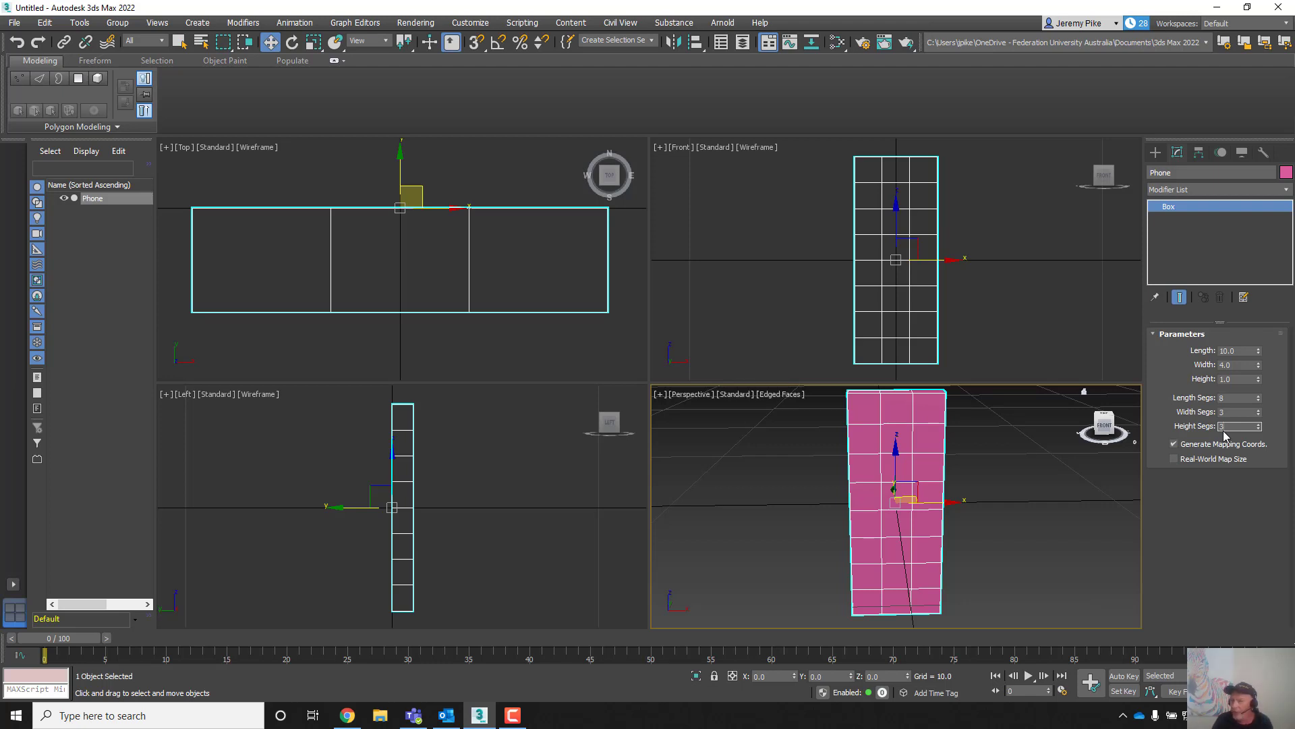
key("Return")
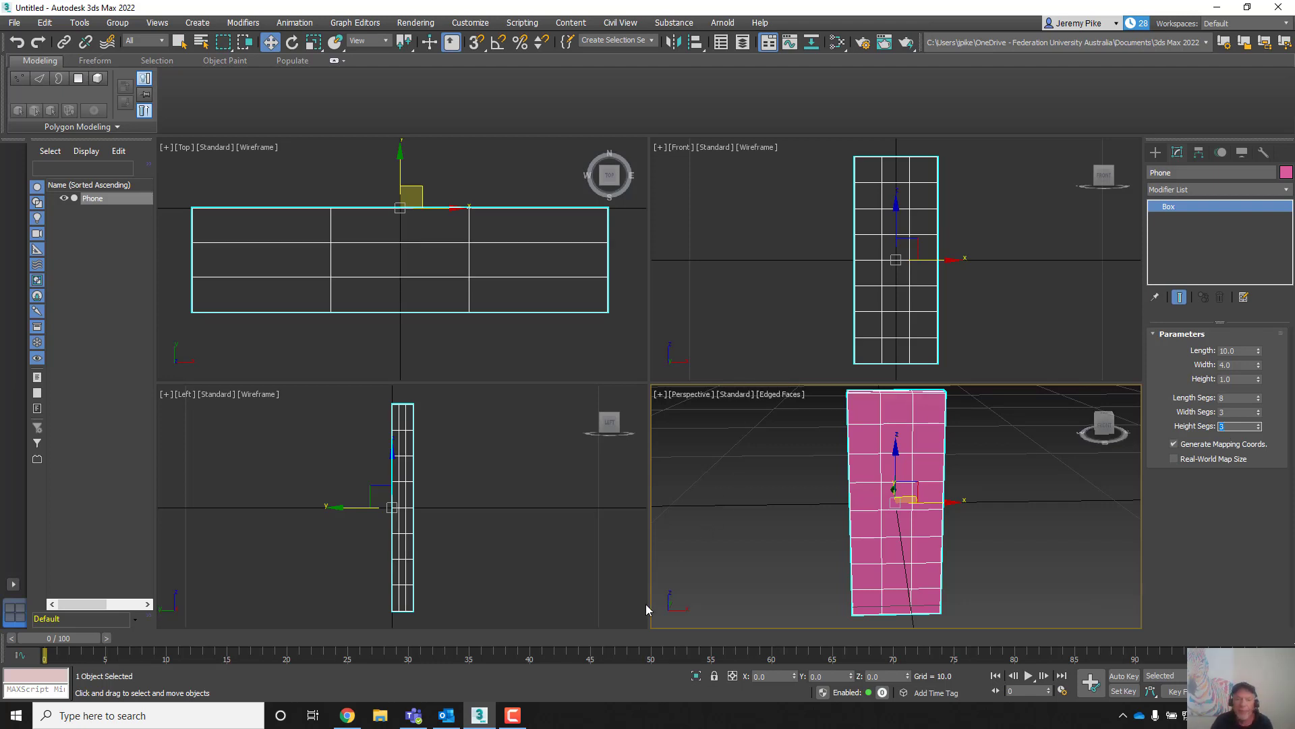
left_click(512, 715)
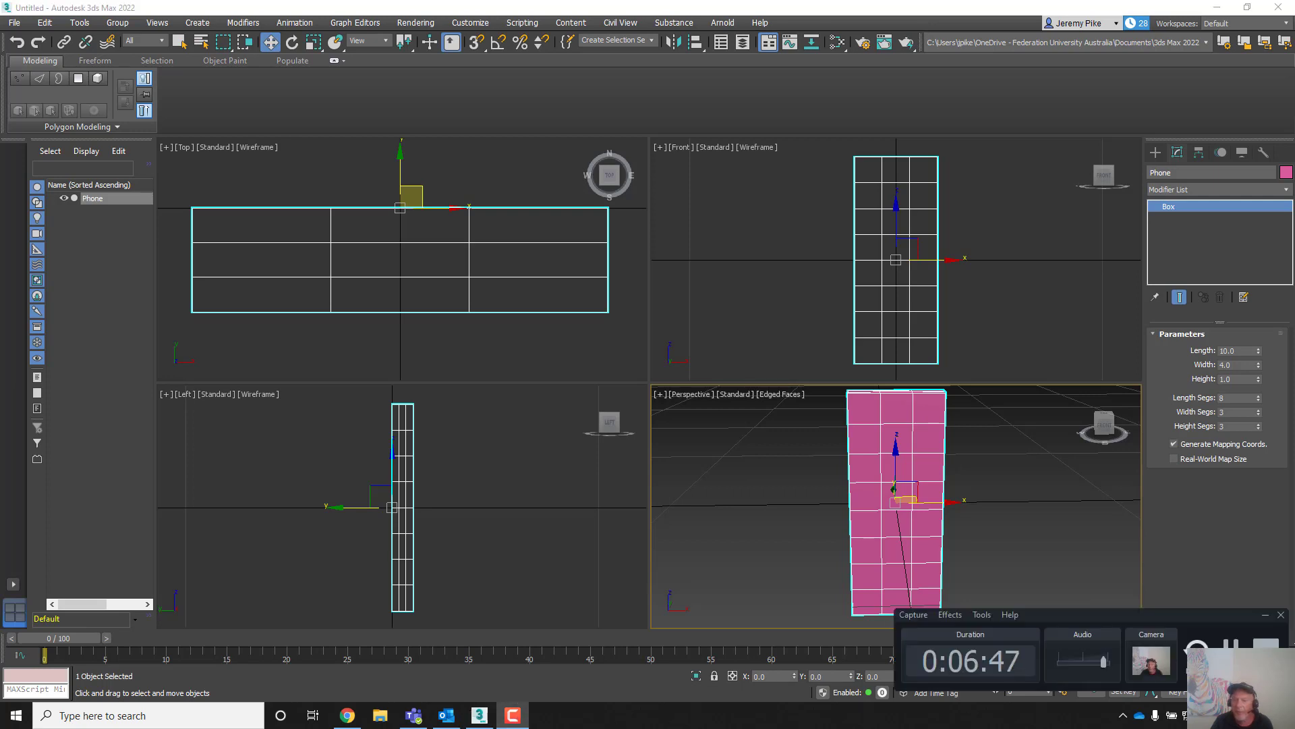
- Move the Phone box up in the Front viewport to Z about 4.987 so its base rests on the ground grid
left_click(1265, 614)
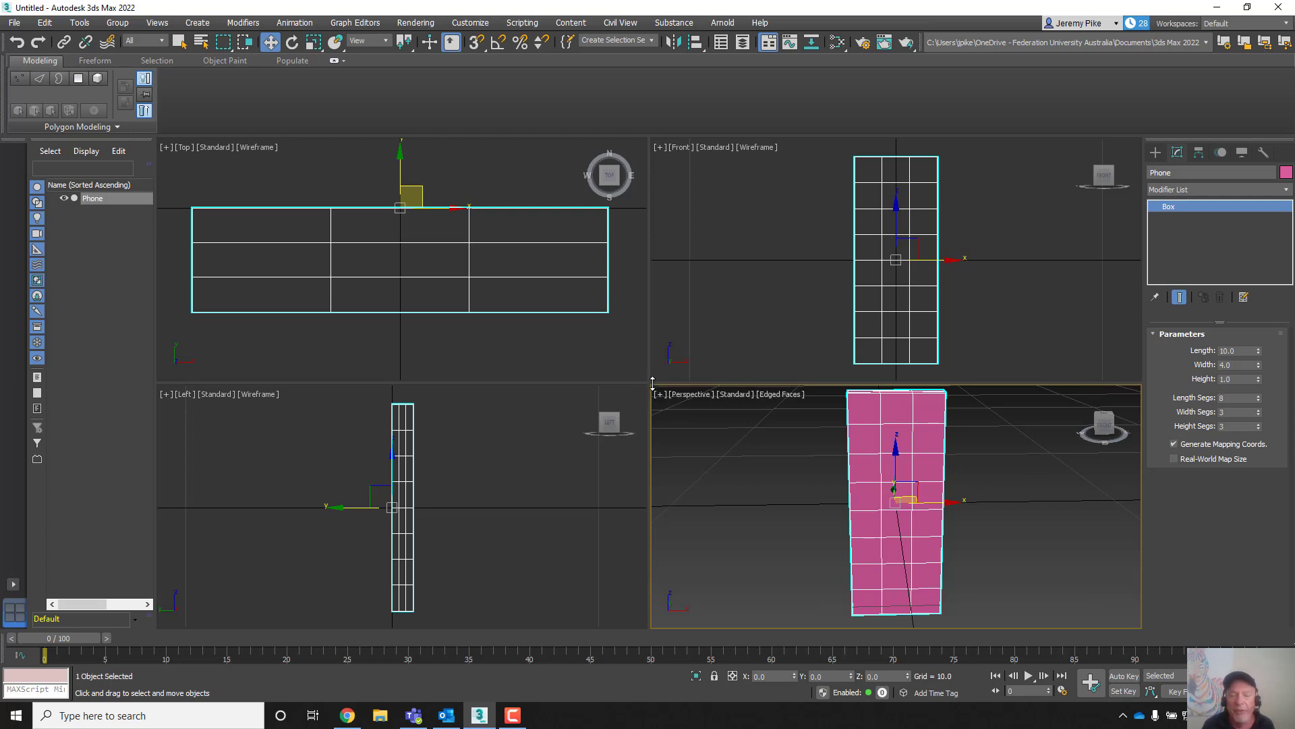
left_click_drag(648, 382, 533, 532)
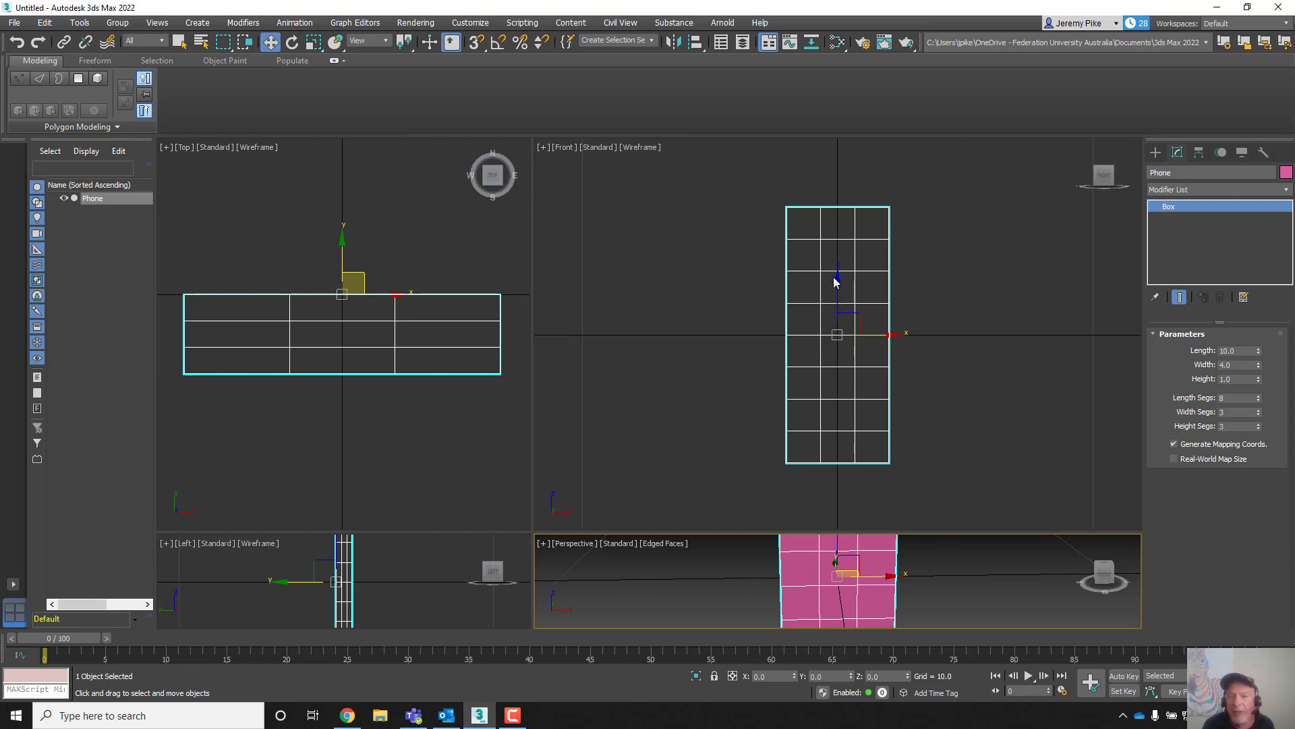
scroll(838, 290, "up", 2)
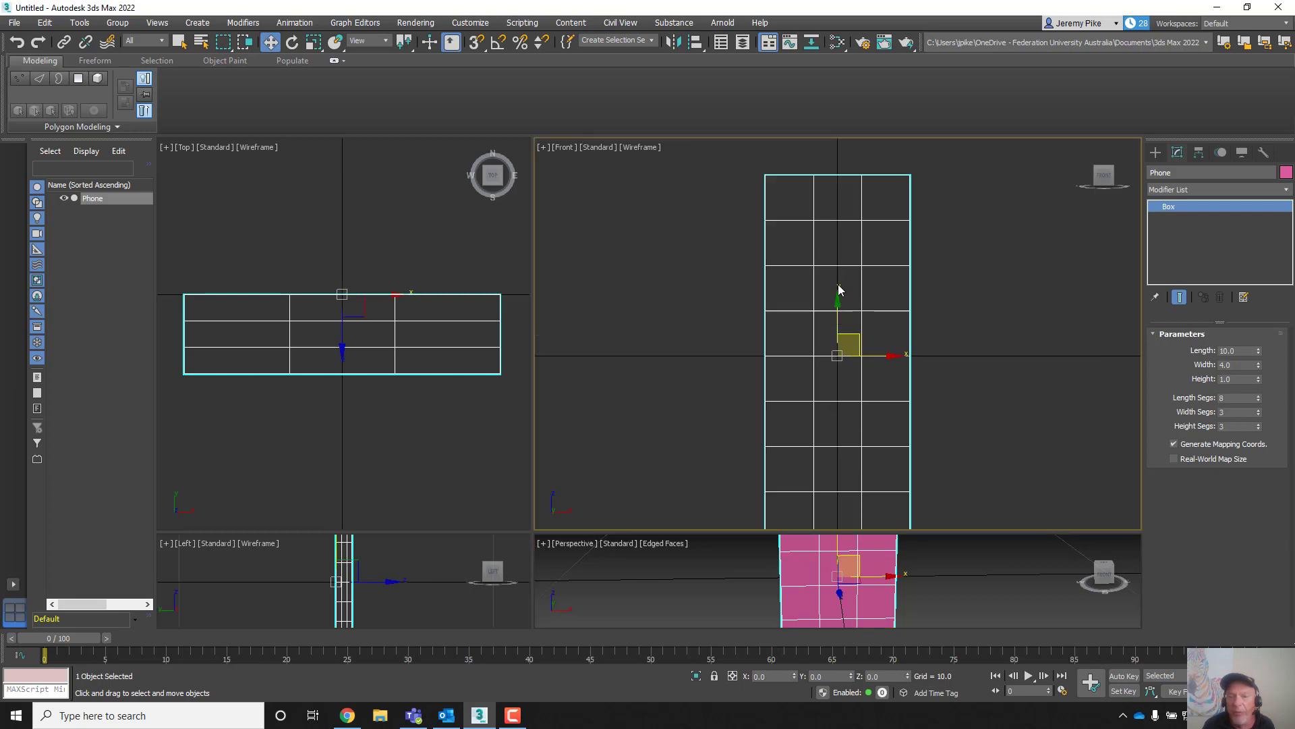
left_click_drag(840, 304, 799, 128)
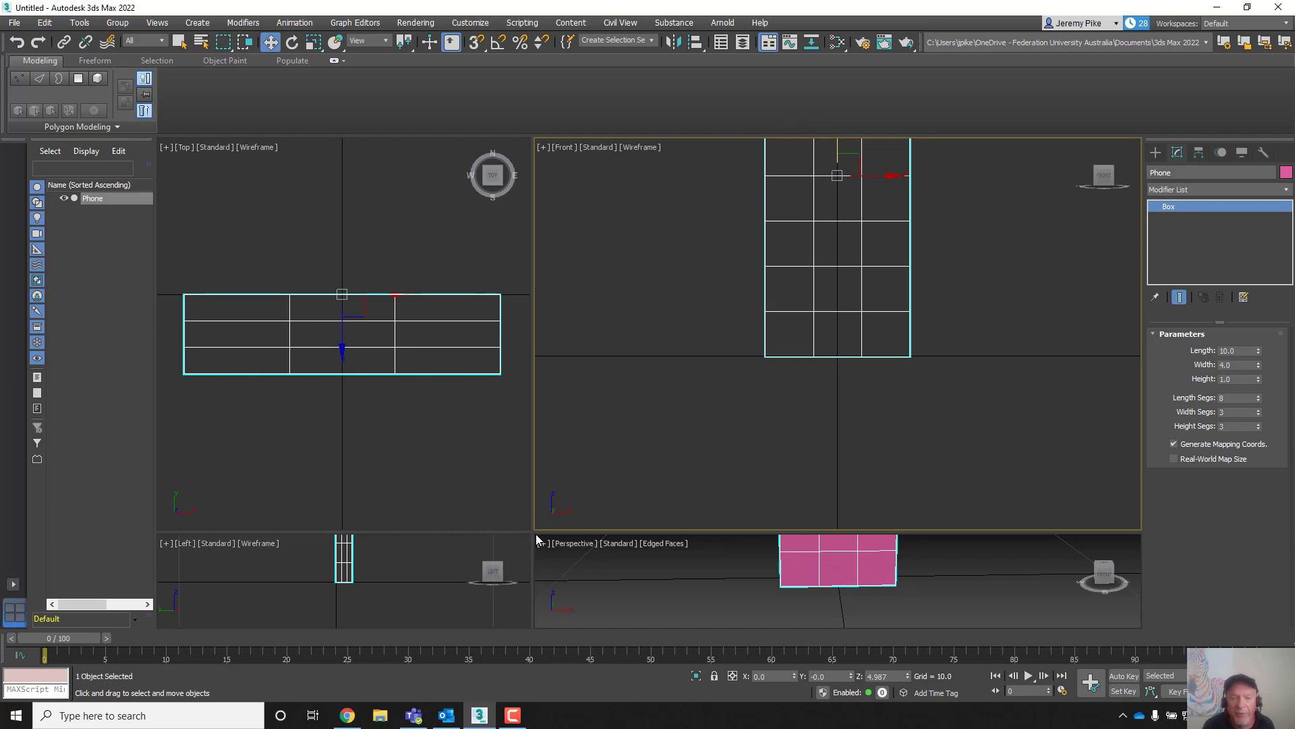
- Restore a nearly even four-viewport layout and fit the Phone box in all viewports
left_click_drag(532, 535, 552, 398)
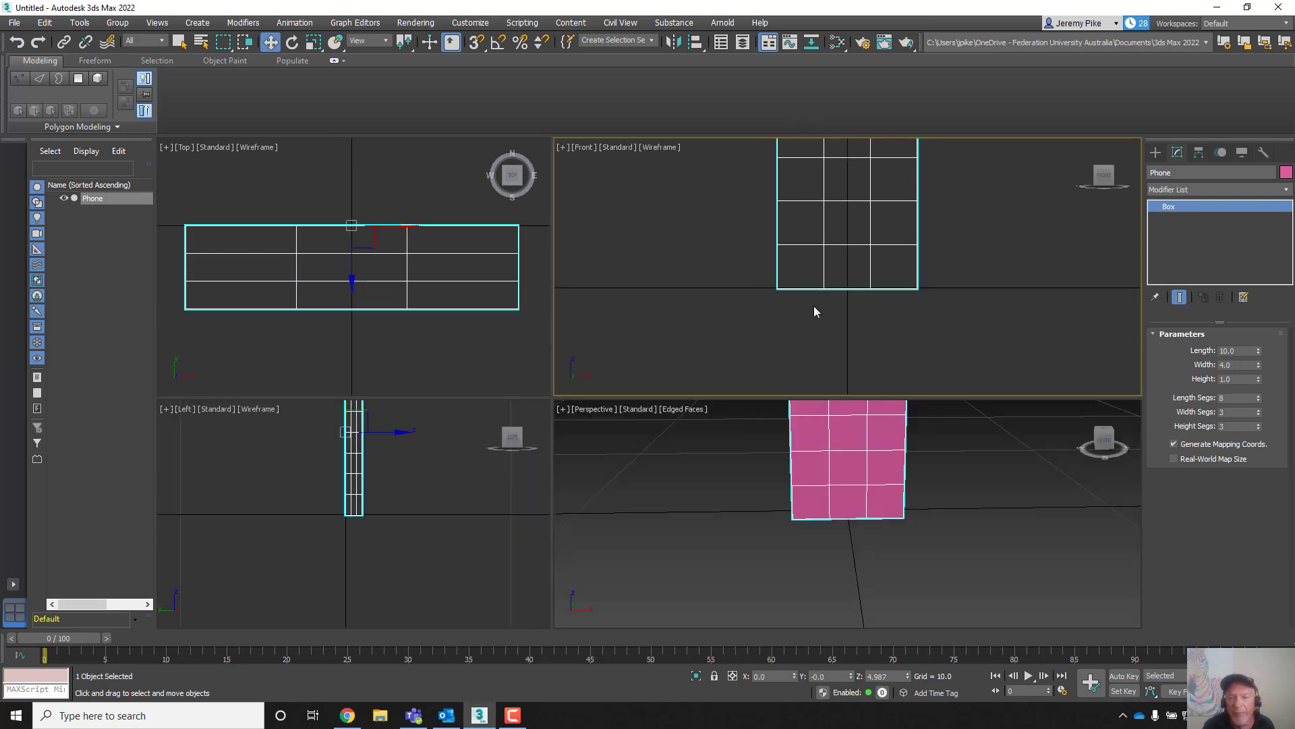
scroll(827, 300, "down", 3)
scroll(887, 274, "up", 1)
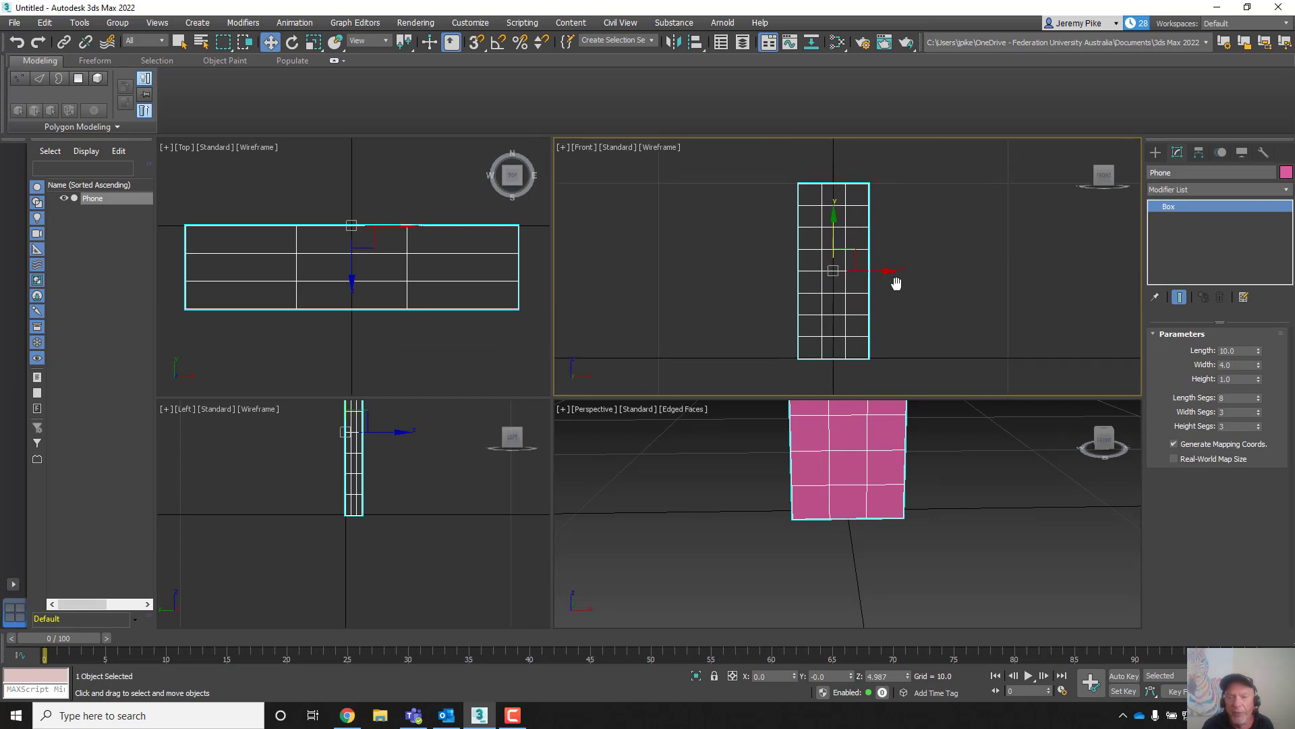
left_click(891, 437)
key("z")
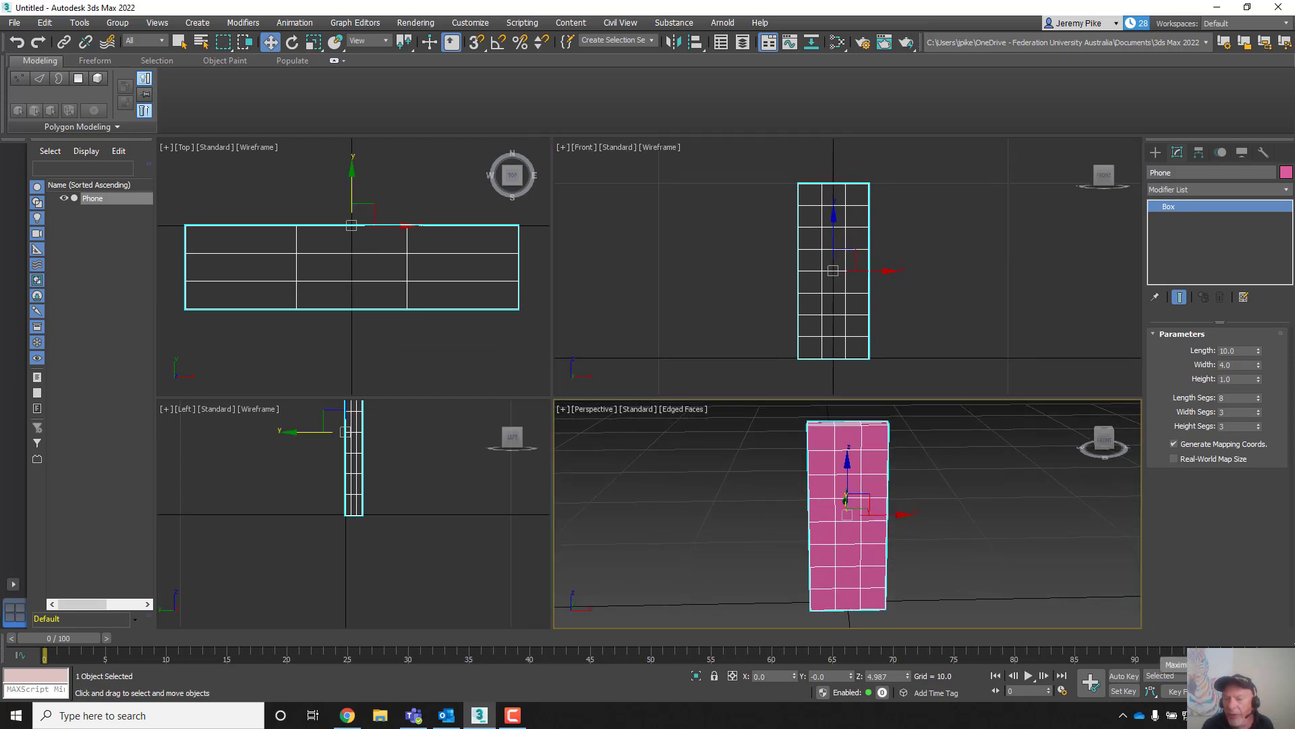
key("ctrl+shift+z")
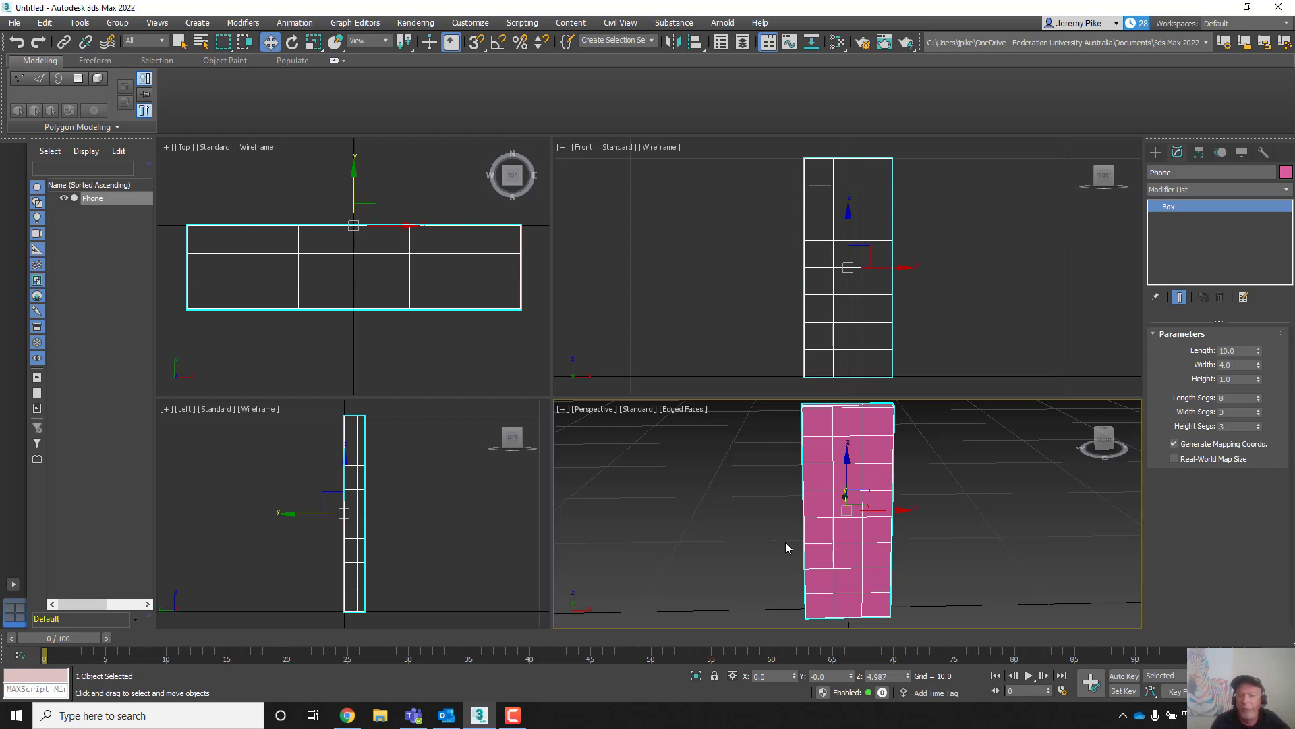
- Convert the Phone box to an Editable Poly
right_click(821, 452)
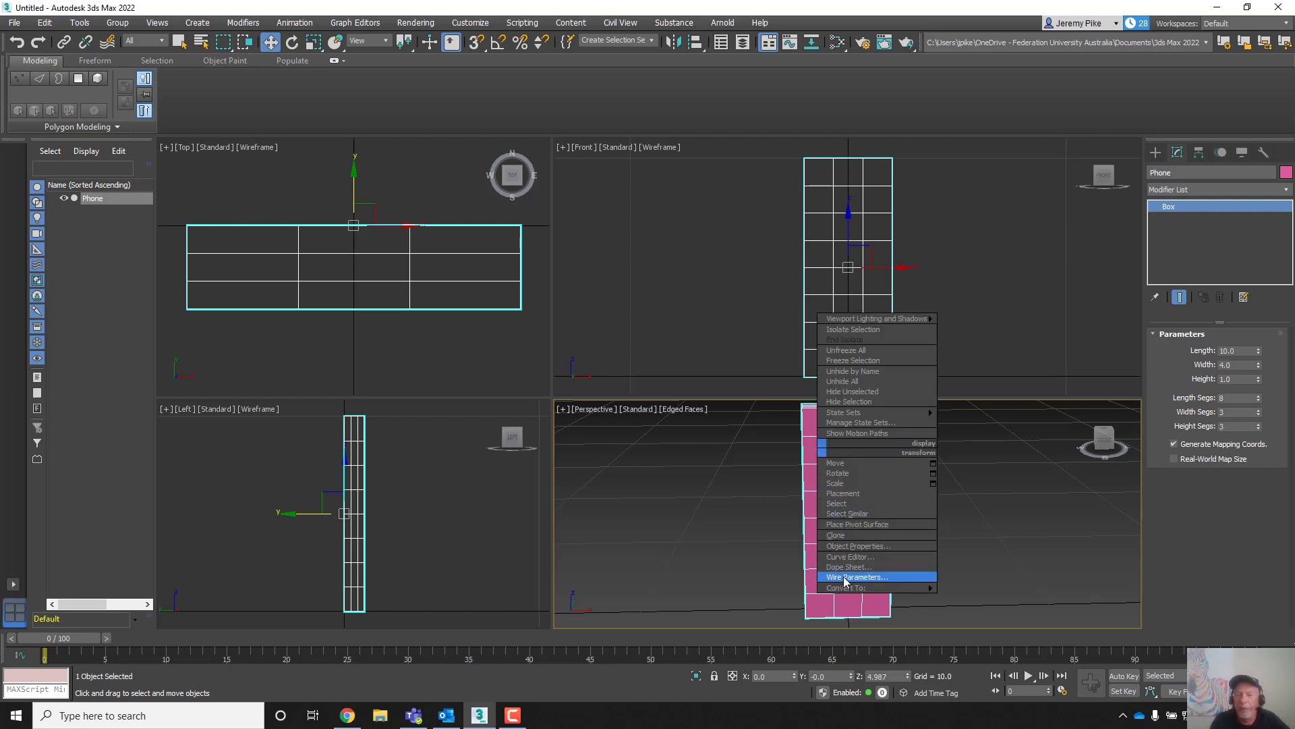
mouse_move(853, 591)
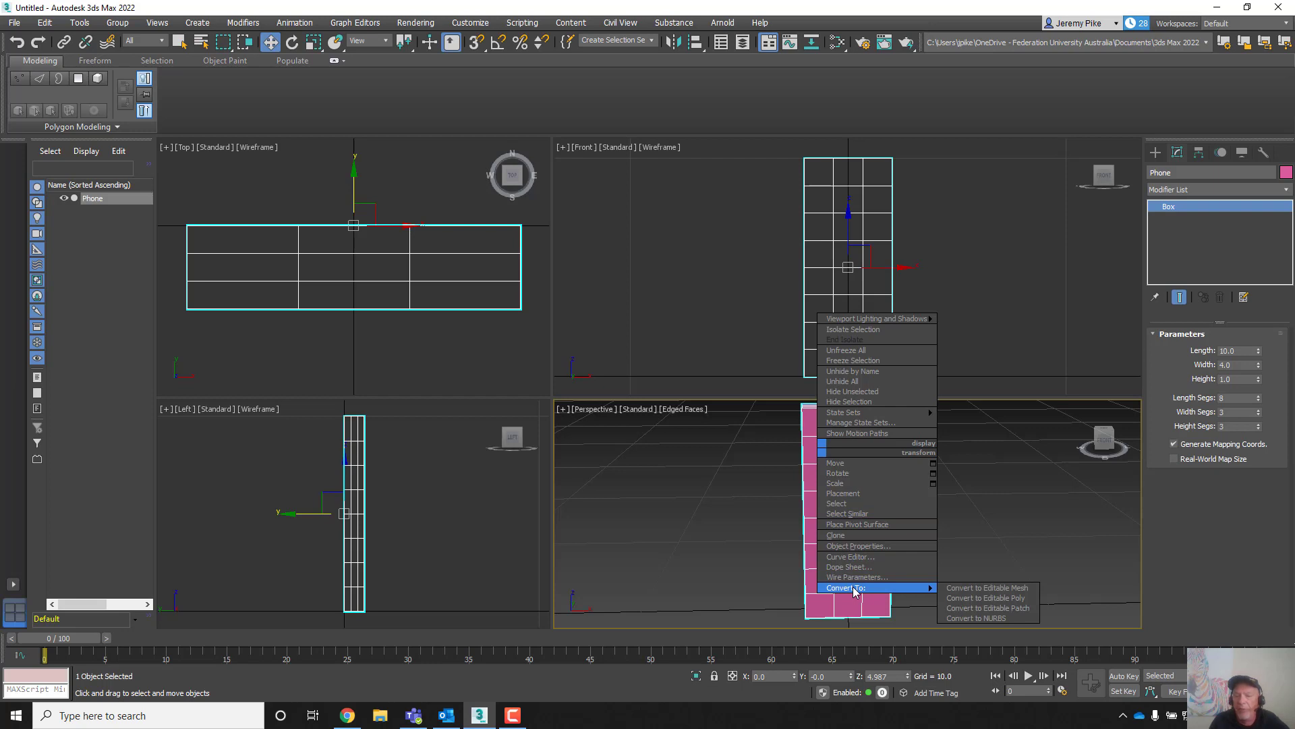
left_click(983, 598)
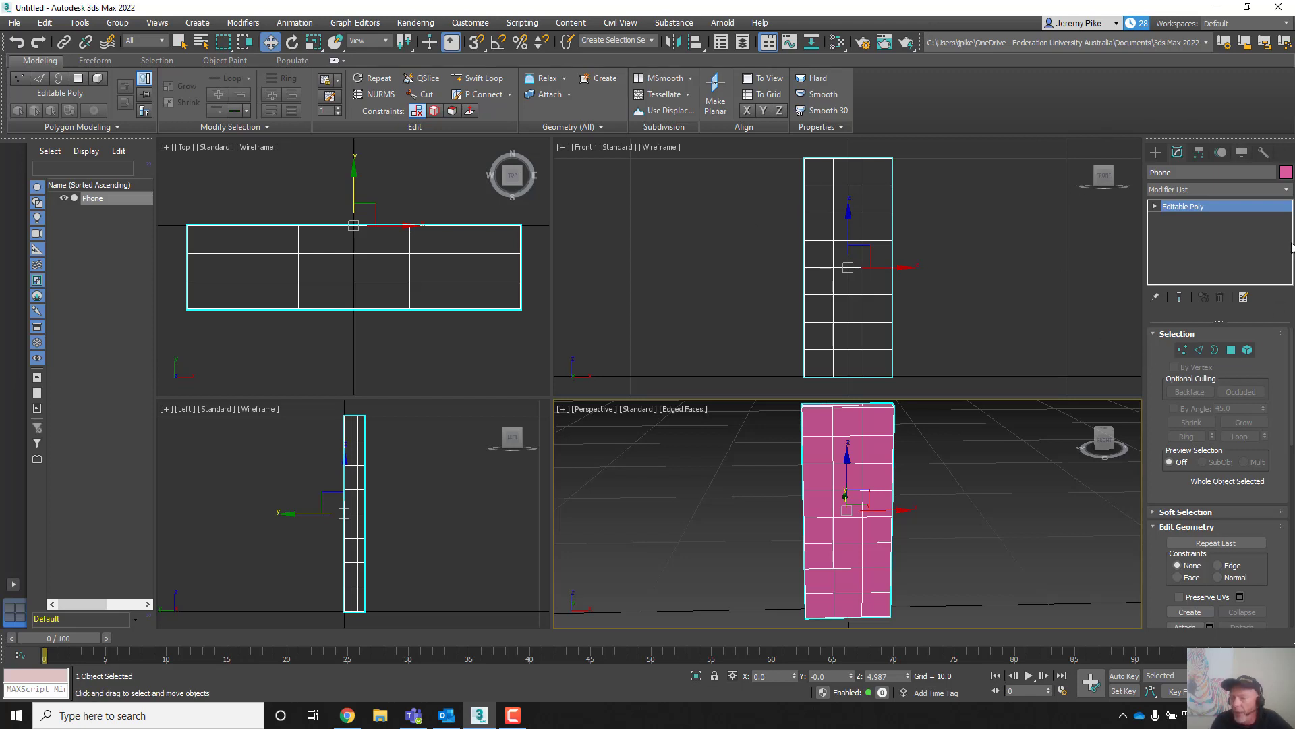
- Enter the Polygon sub-object level of the Phone and expand the Editable Poly's sub-object list
left_click(1231, 352)
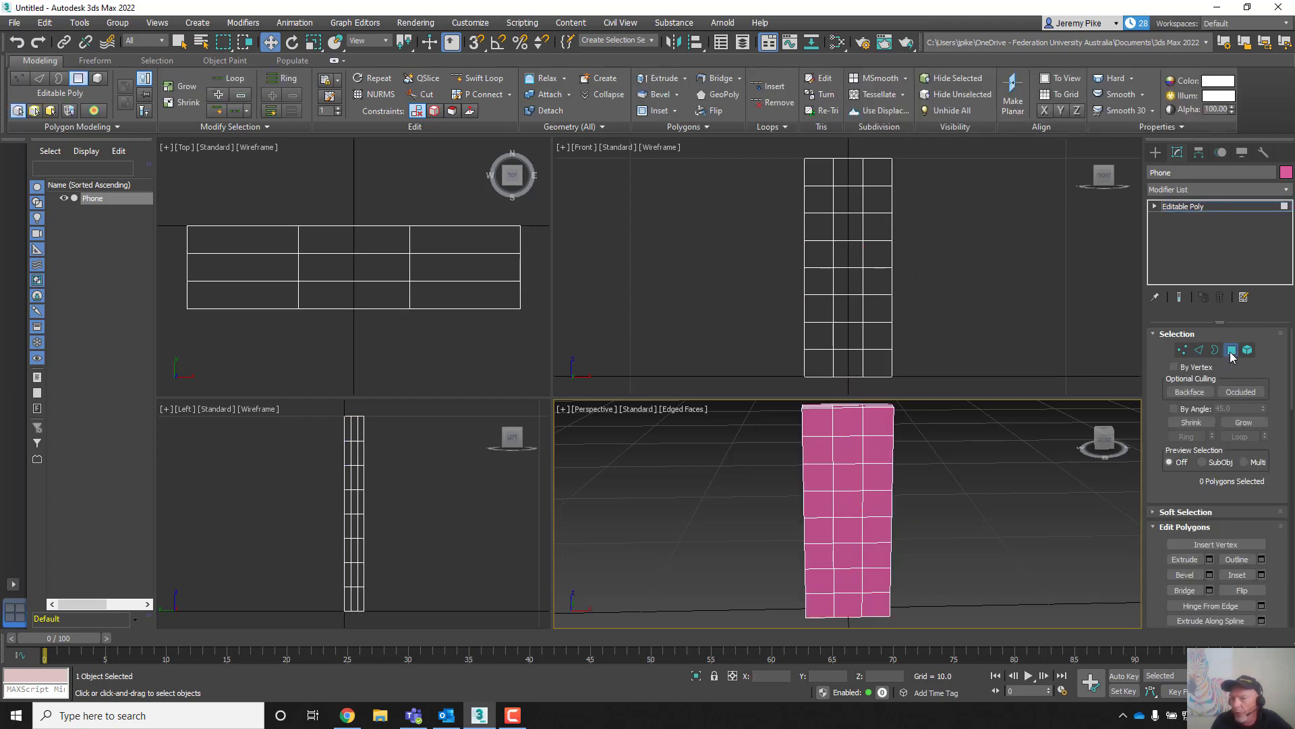
left_click(1155, 207)
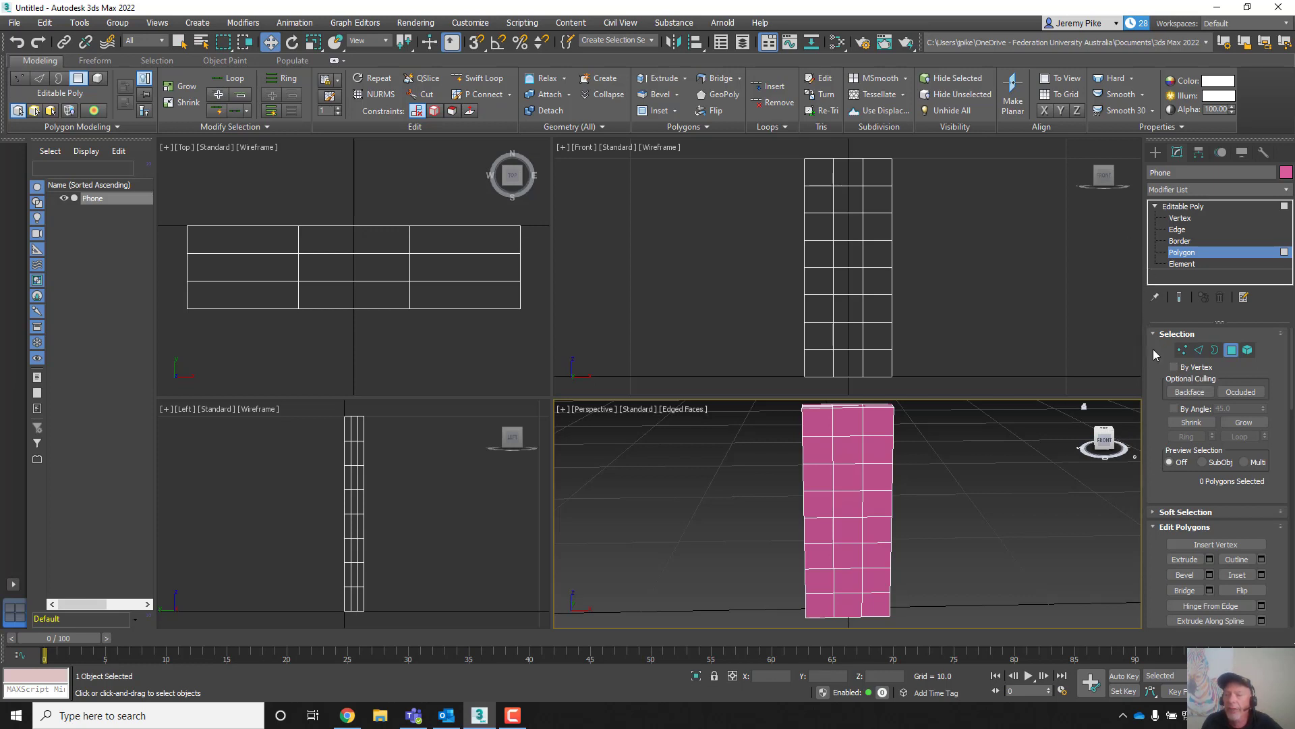
left_click_drag(1152, 351, 1156, 510)
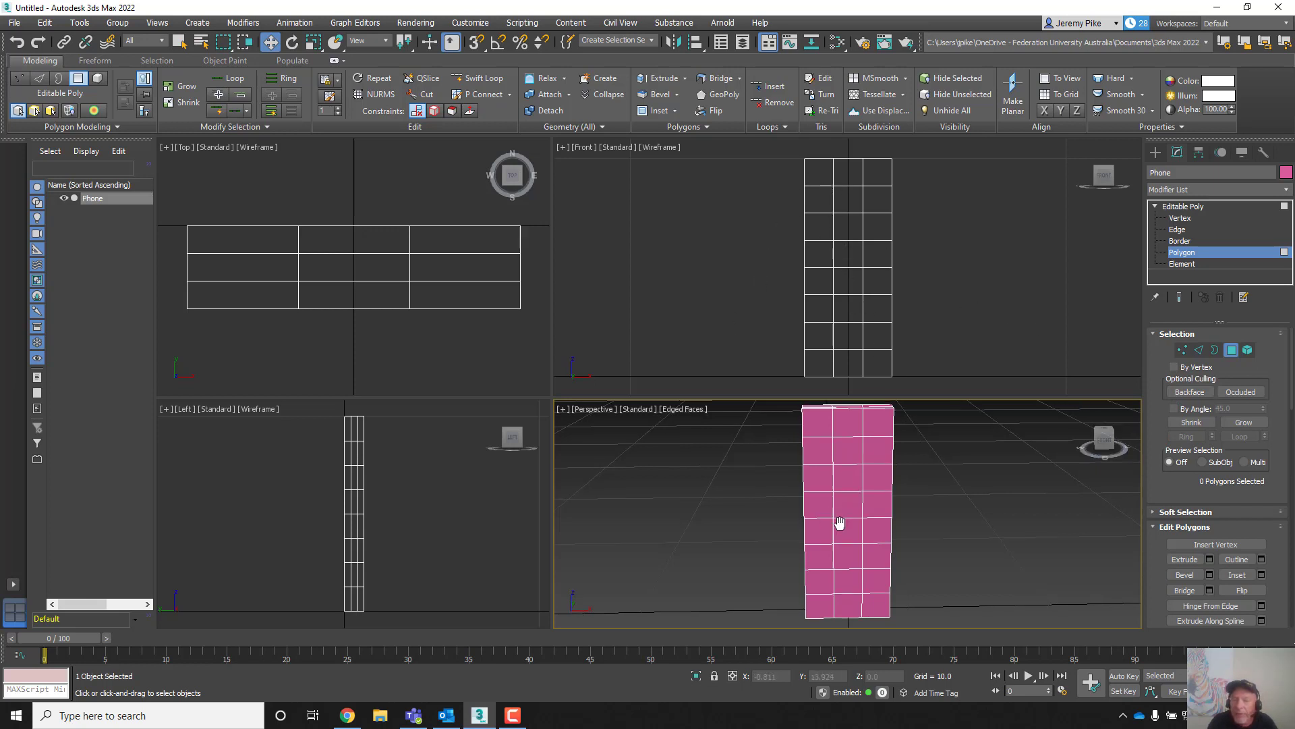
- Enable Backface culling for polygon selection so that only faces towards the view get selected
middle_click_drag(836, 523, 819, 454, "alt")
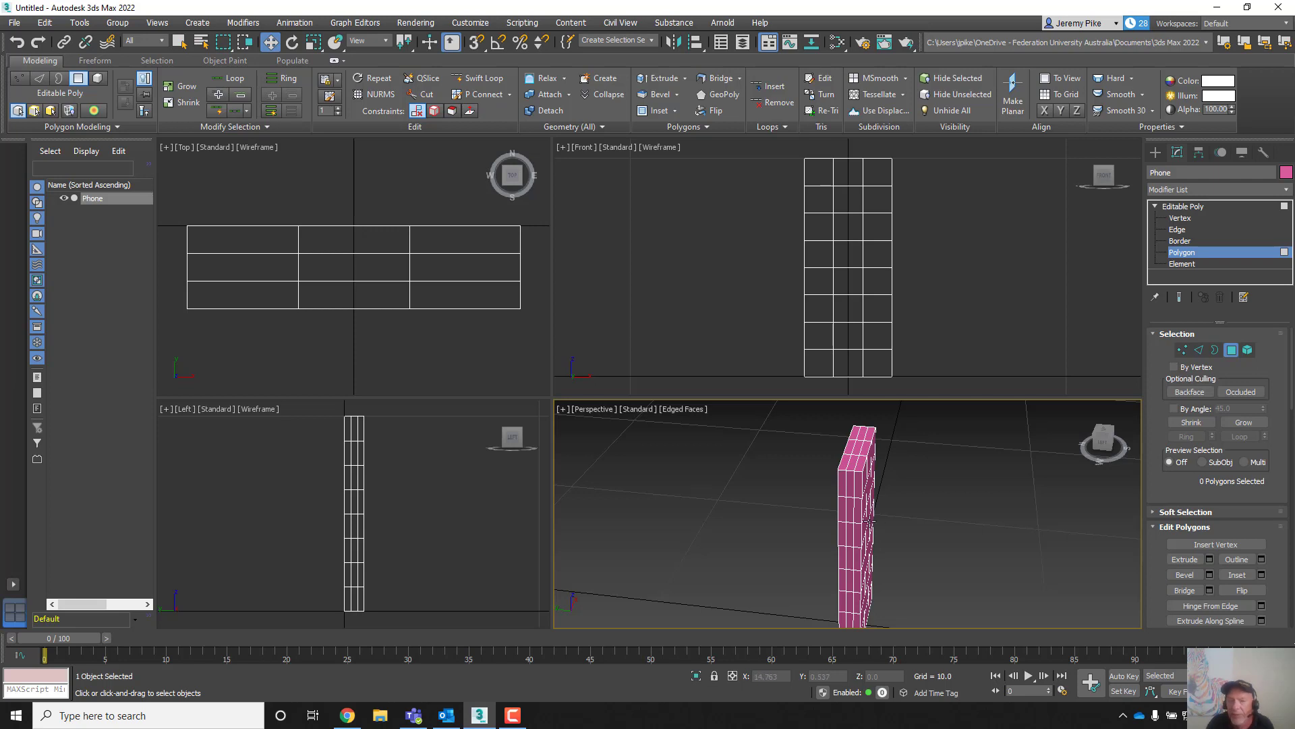
middle_click_drag(895, 517, 776, 523)
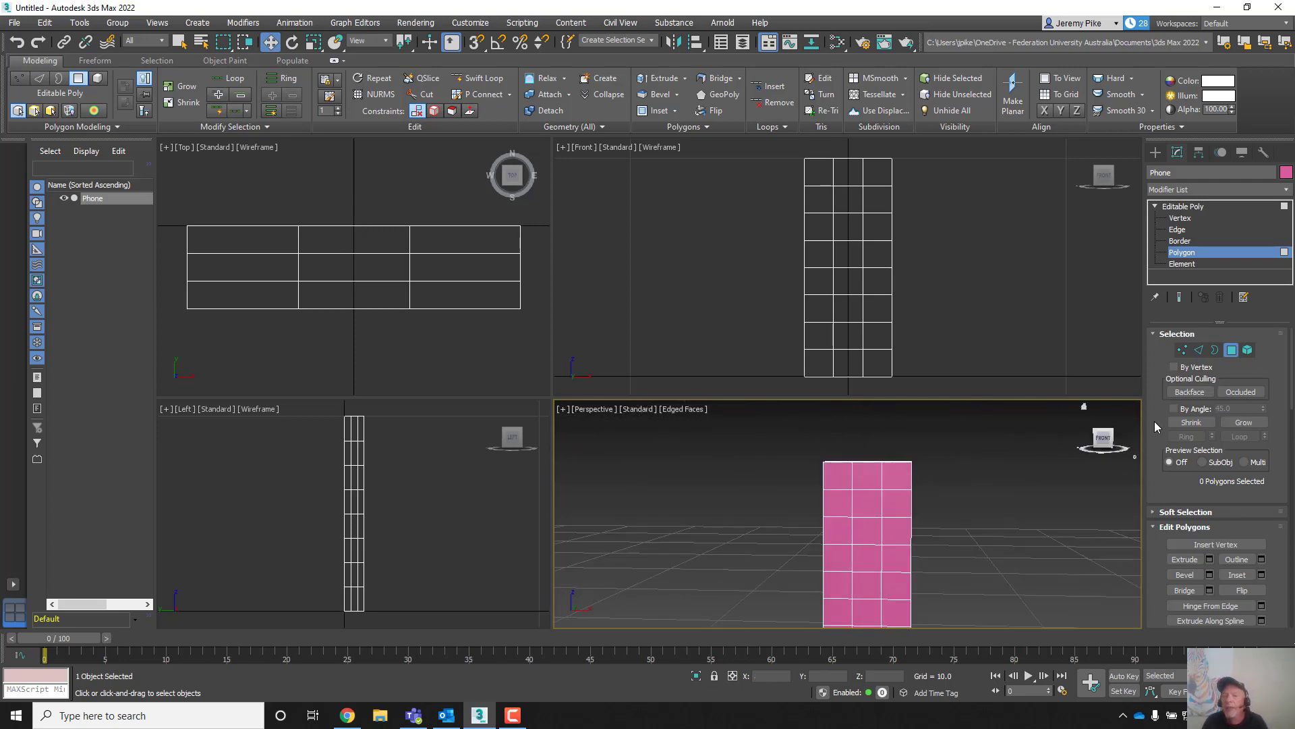
left_click(1190, 392)
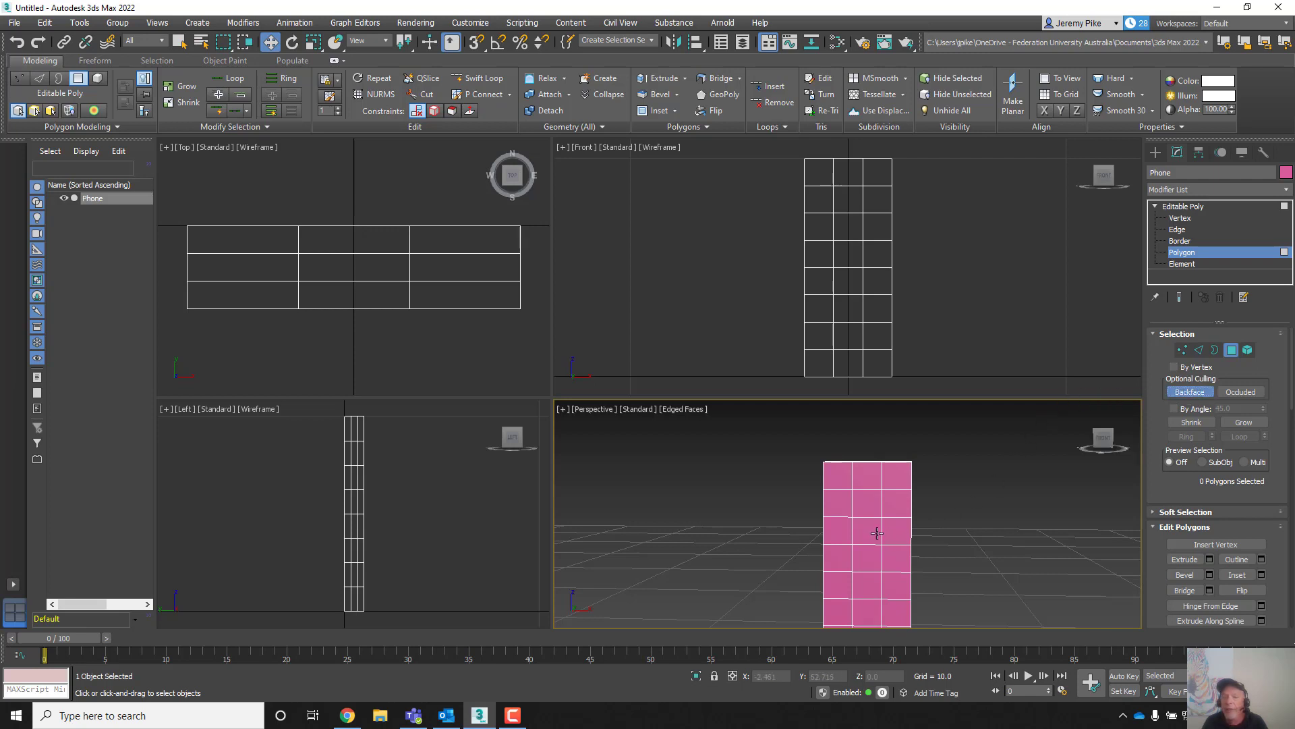
- Select the 12 polygons in the upper half of the Phone's front face with a selection region in the Front viewport
middle_click_drag(909, 523, 899, 475)
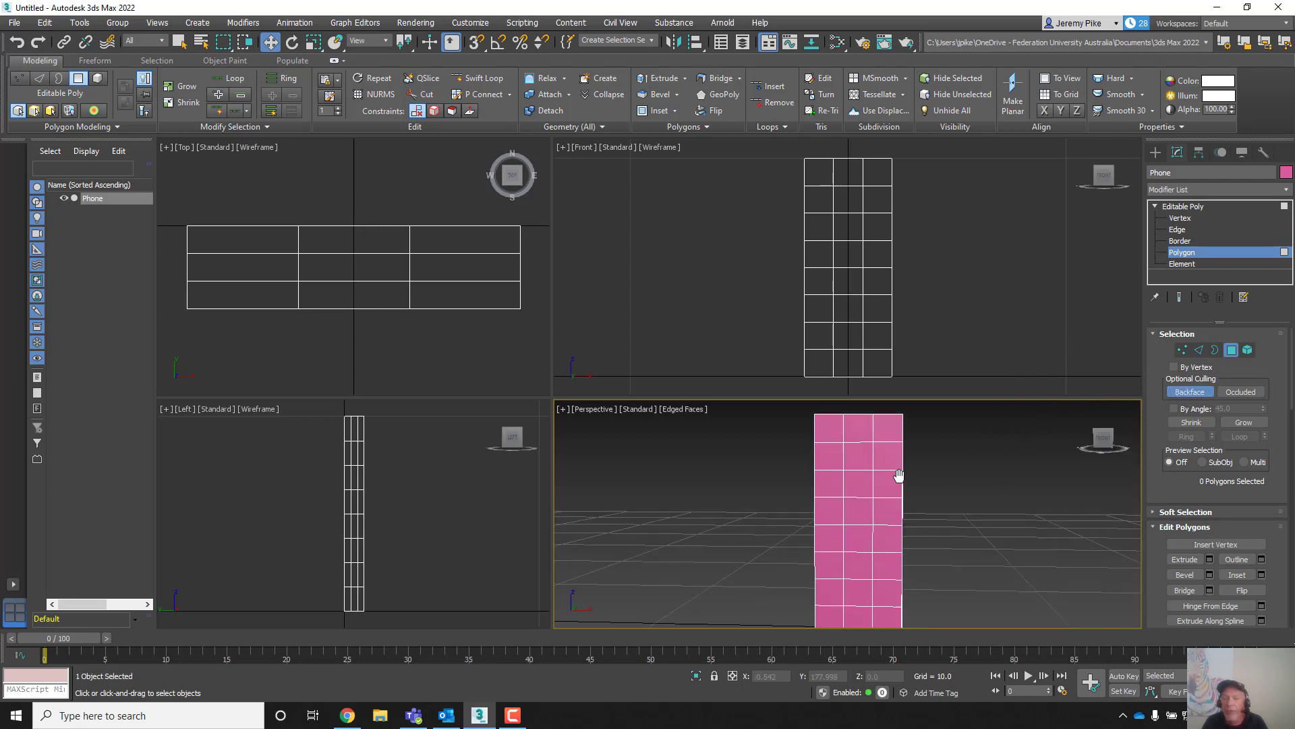
scroll(899, 476, "down", 3)
scroll(904, 500, "up", 4)
scroll(913, 518, "down", 2)
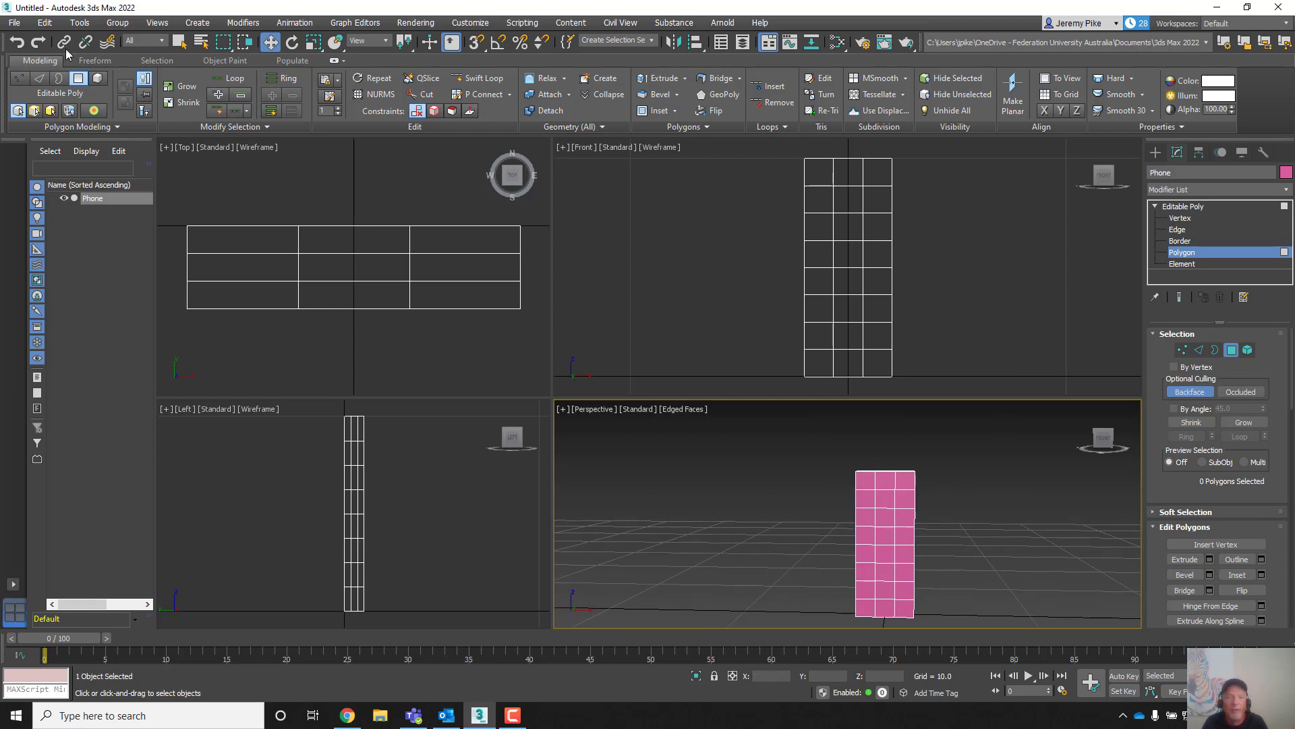
left_click(179, 44)
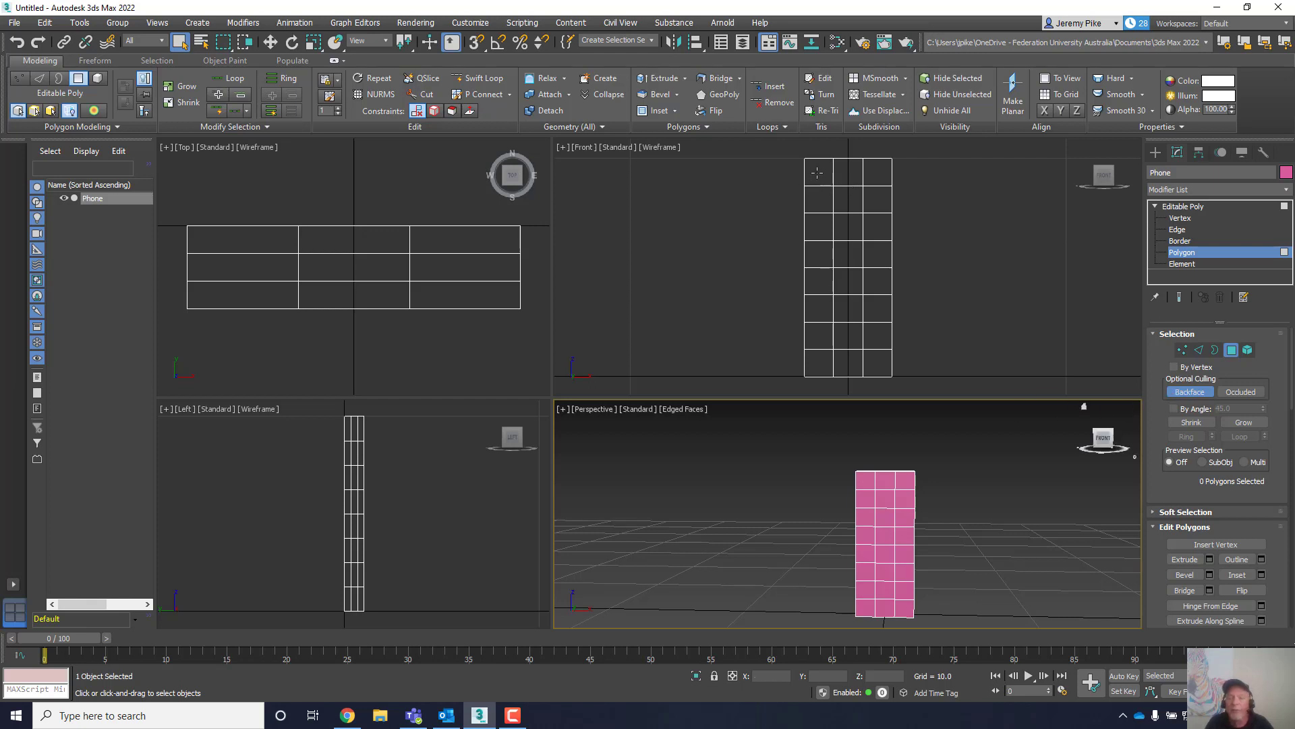
left_click_drag(817, 173, 880, 267)
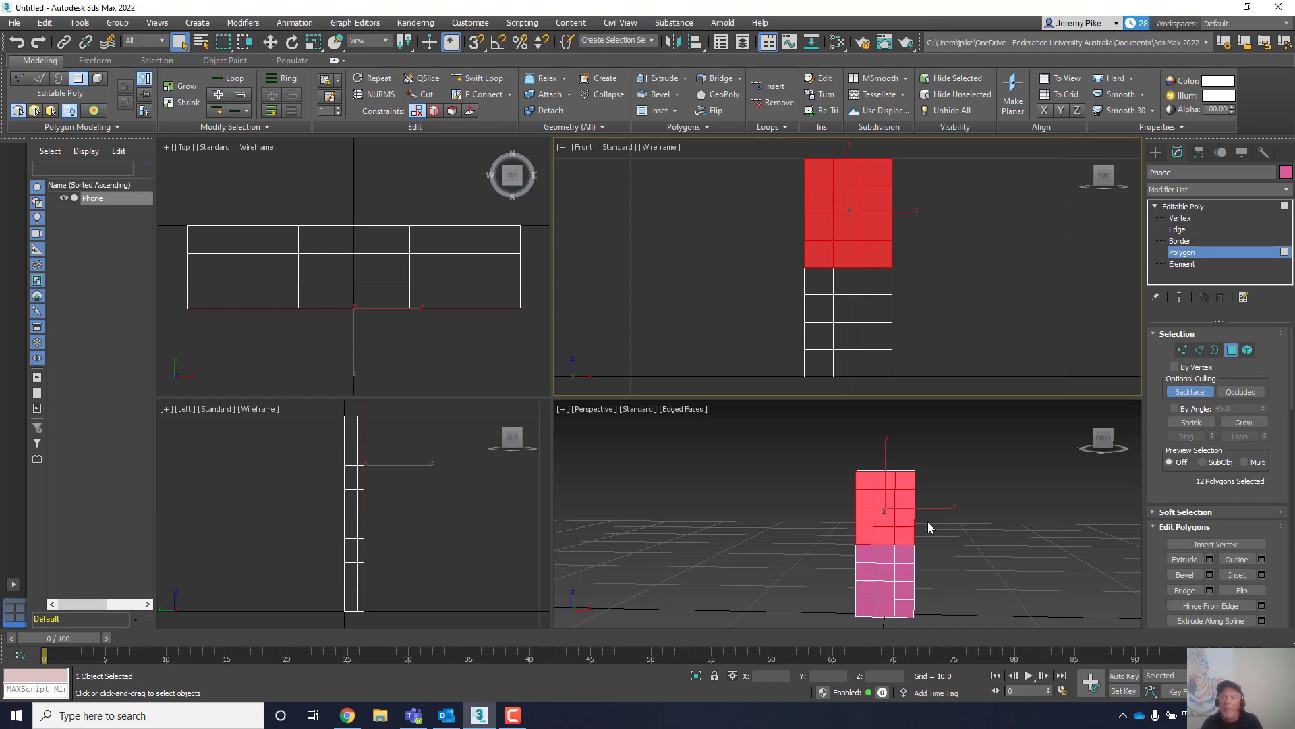
middle_click_drag(819, 598, 803, 540)
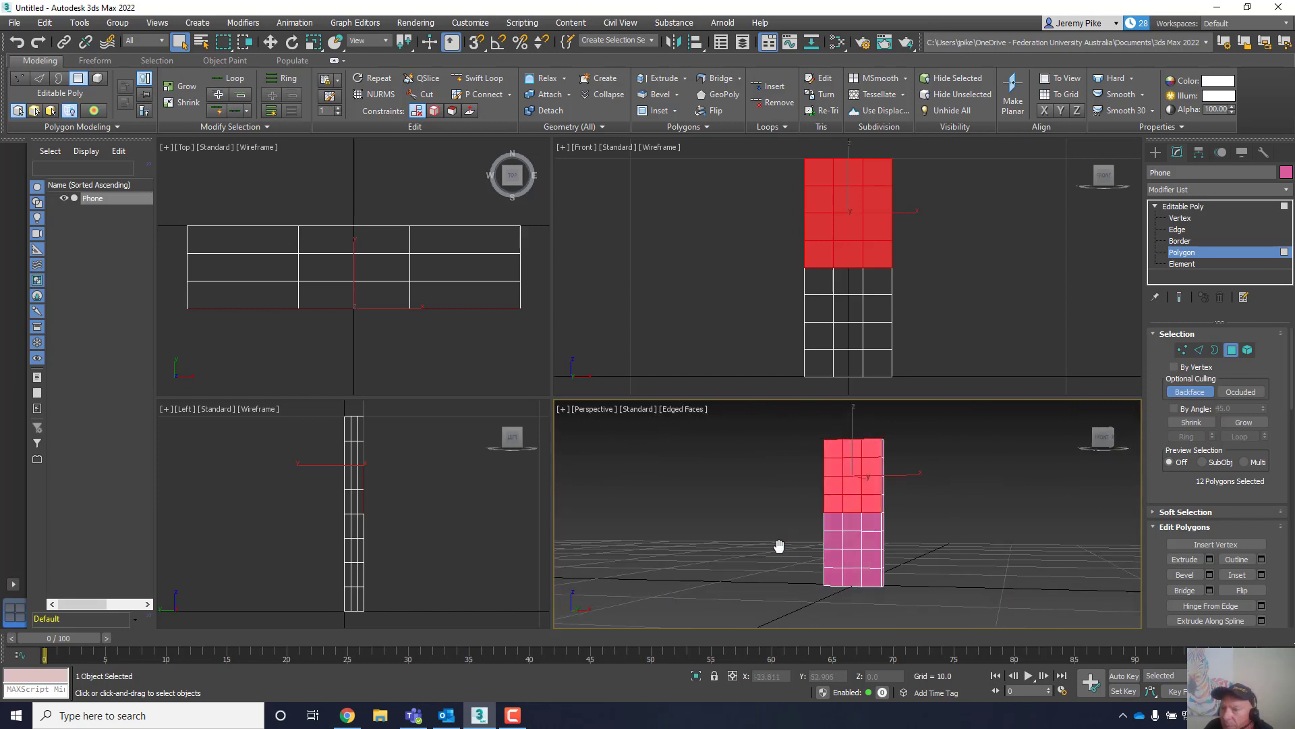
scroll(961, 439, "up", 2)
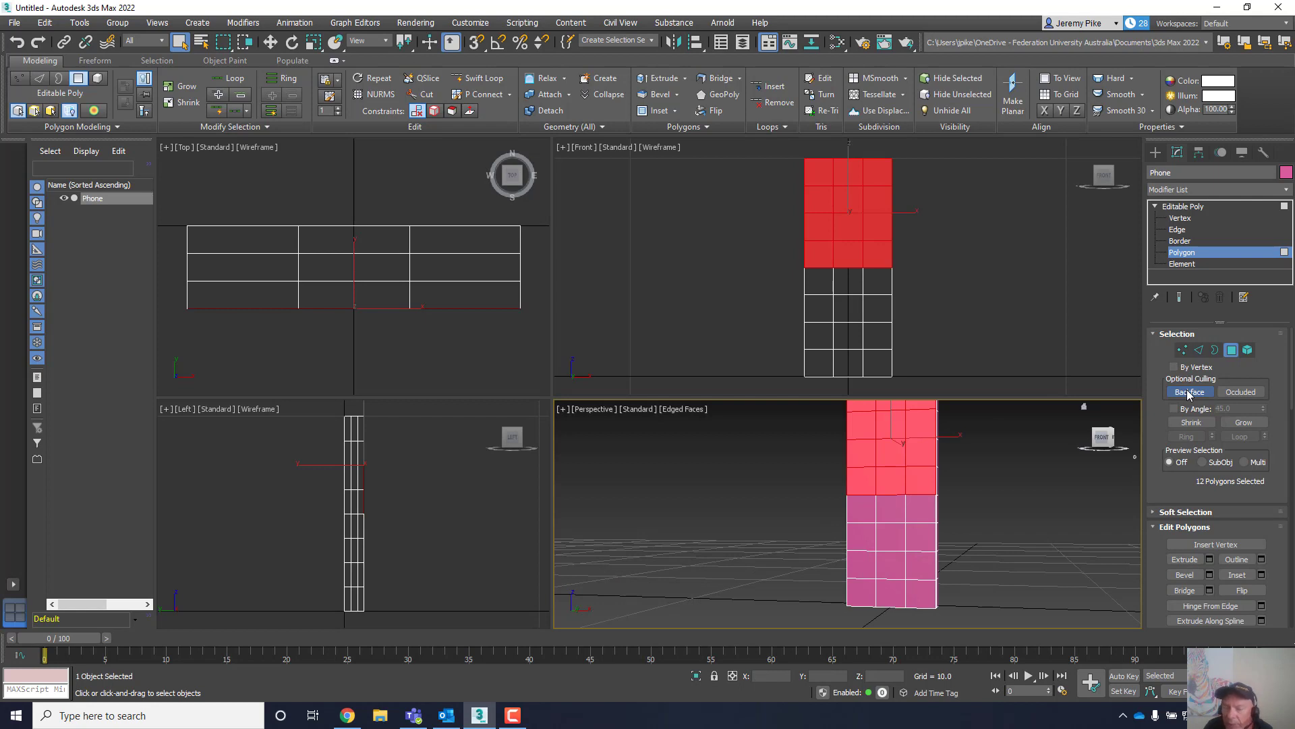
left_click(513, 714)
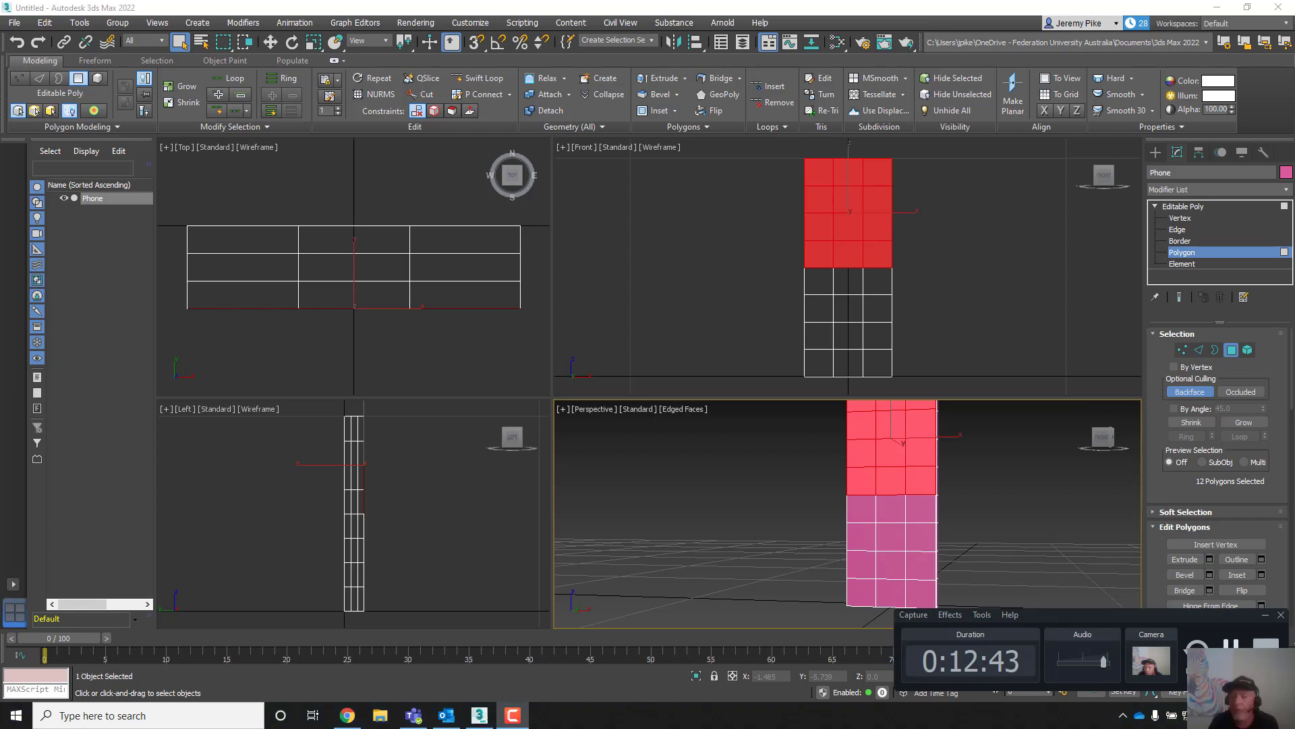
left_click(1265, 615)
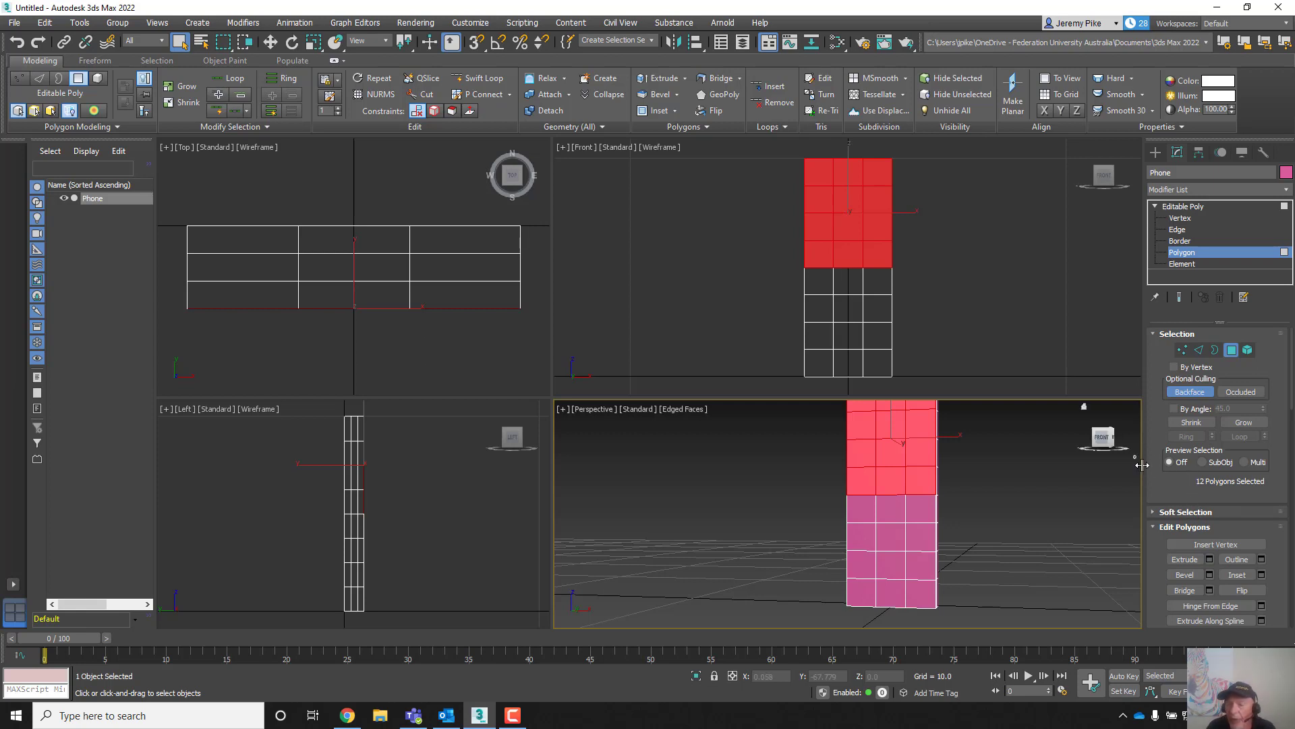
- Inset the 12 selected front polygons as a Group by an amount of 0.2
left_click(1261, 575)
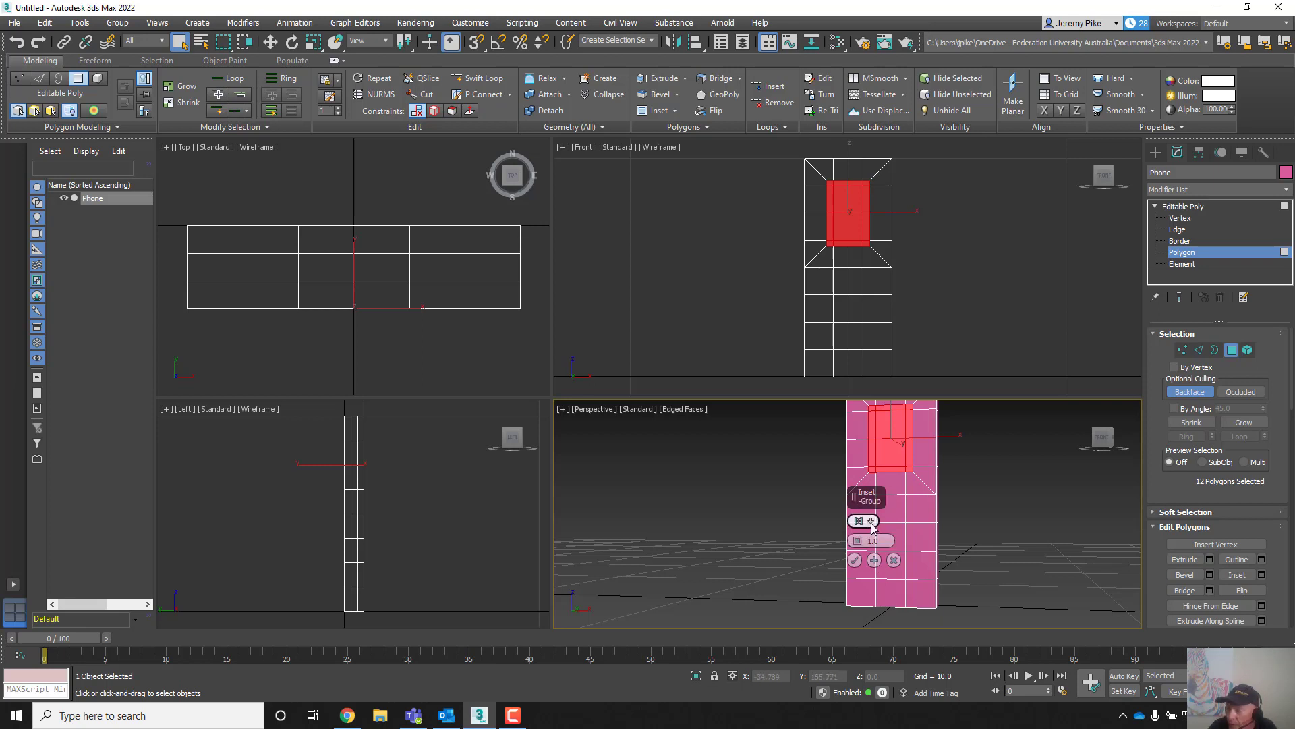
left_click(871, 522)
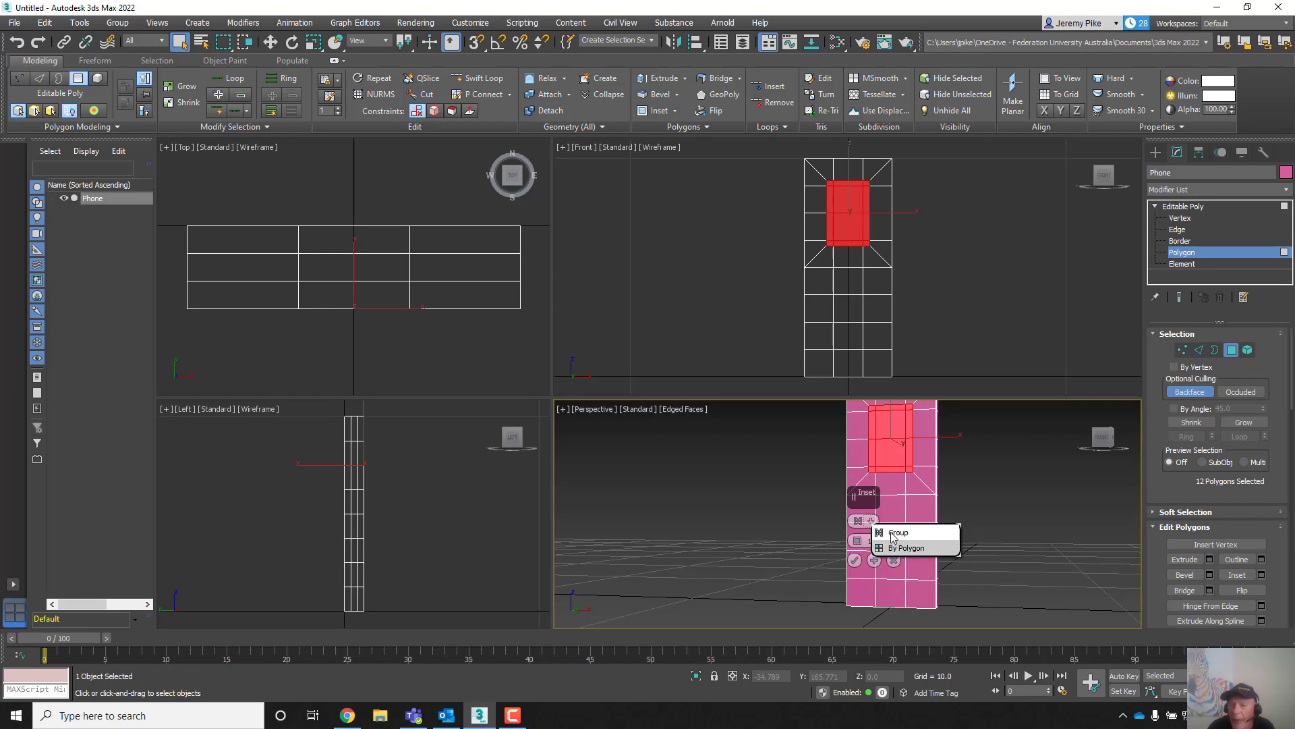
left_click(892, 535)
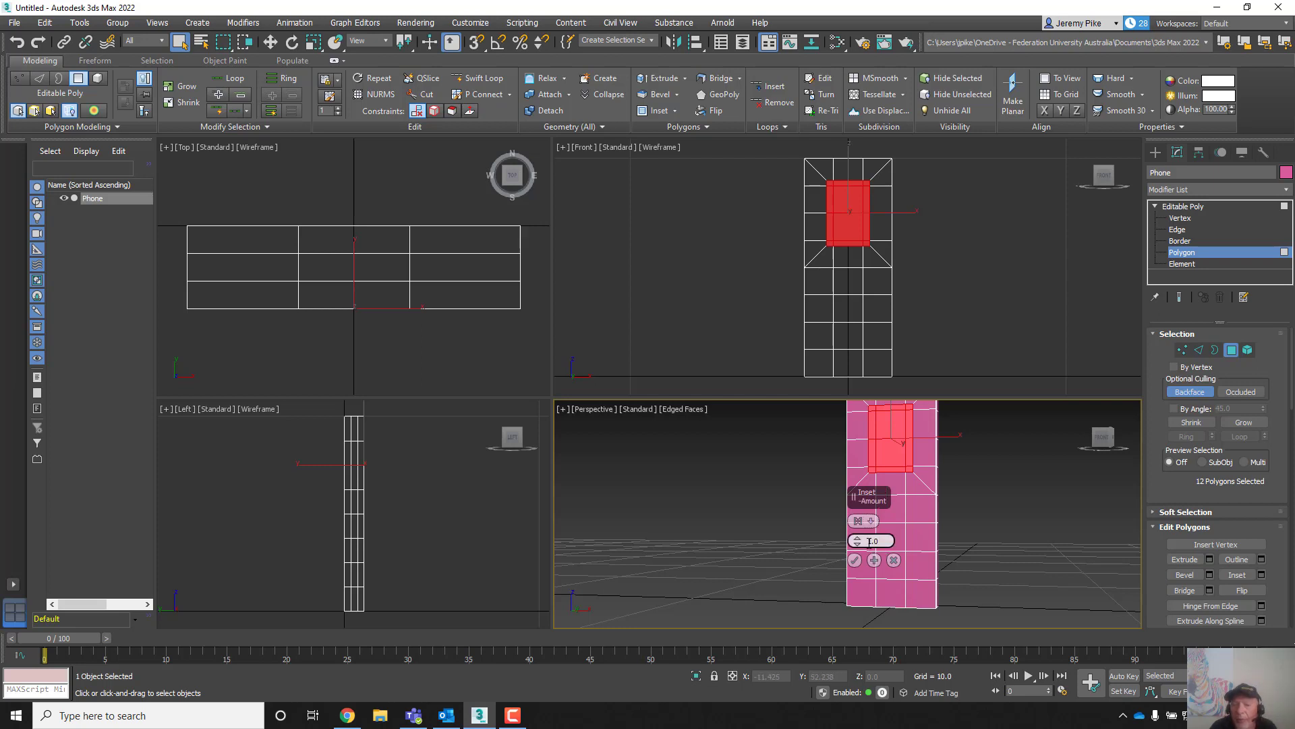
left_click_drag(869, 541, 885, 542)
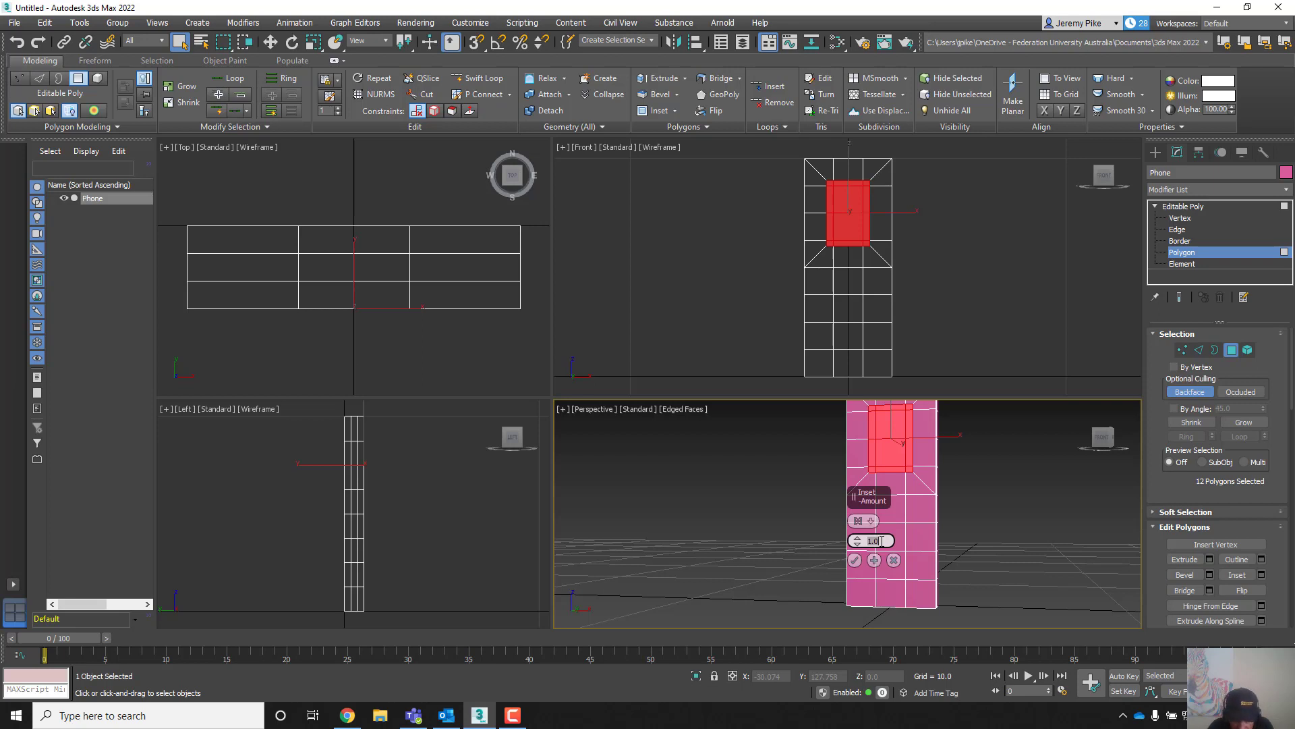
type("0.2")
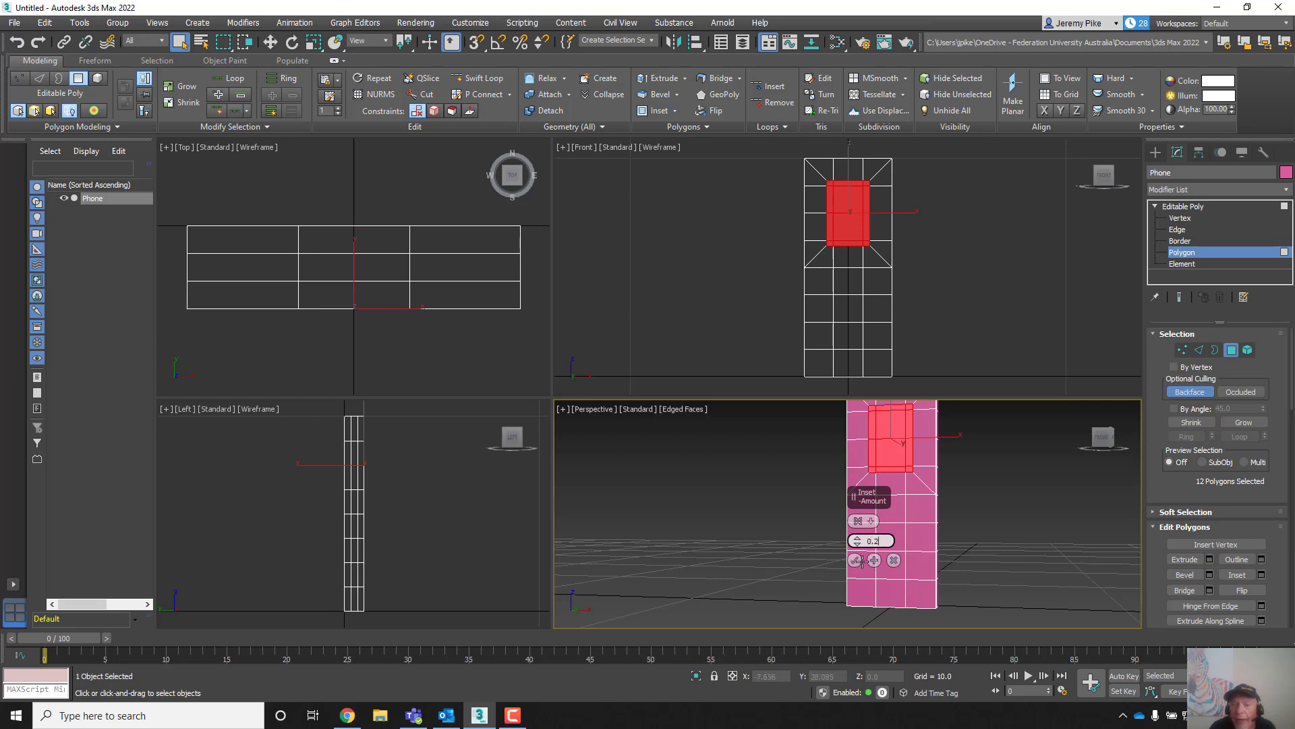
left_click(855, 560)
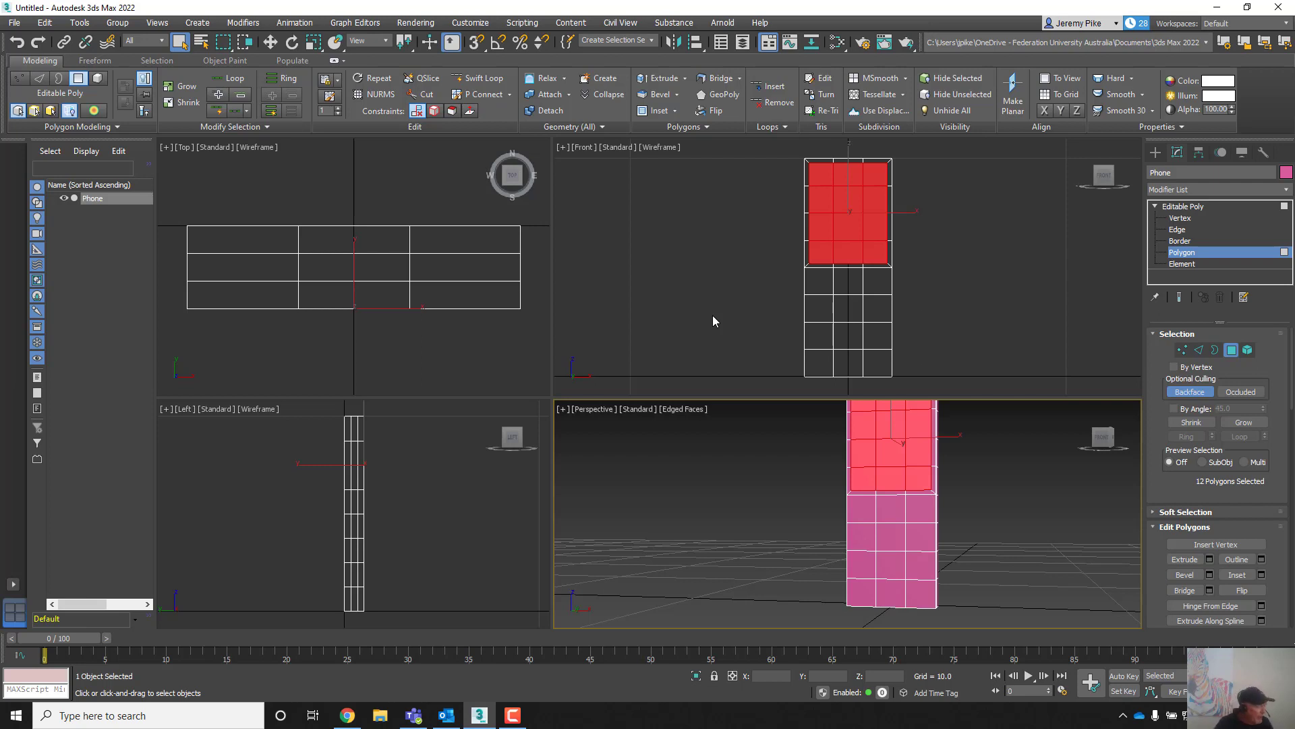
- Extrude the 12 inset screen polygons inwards as a Group with a height of -0.1
left_click(1210, 559)
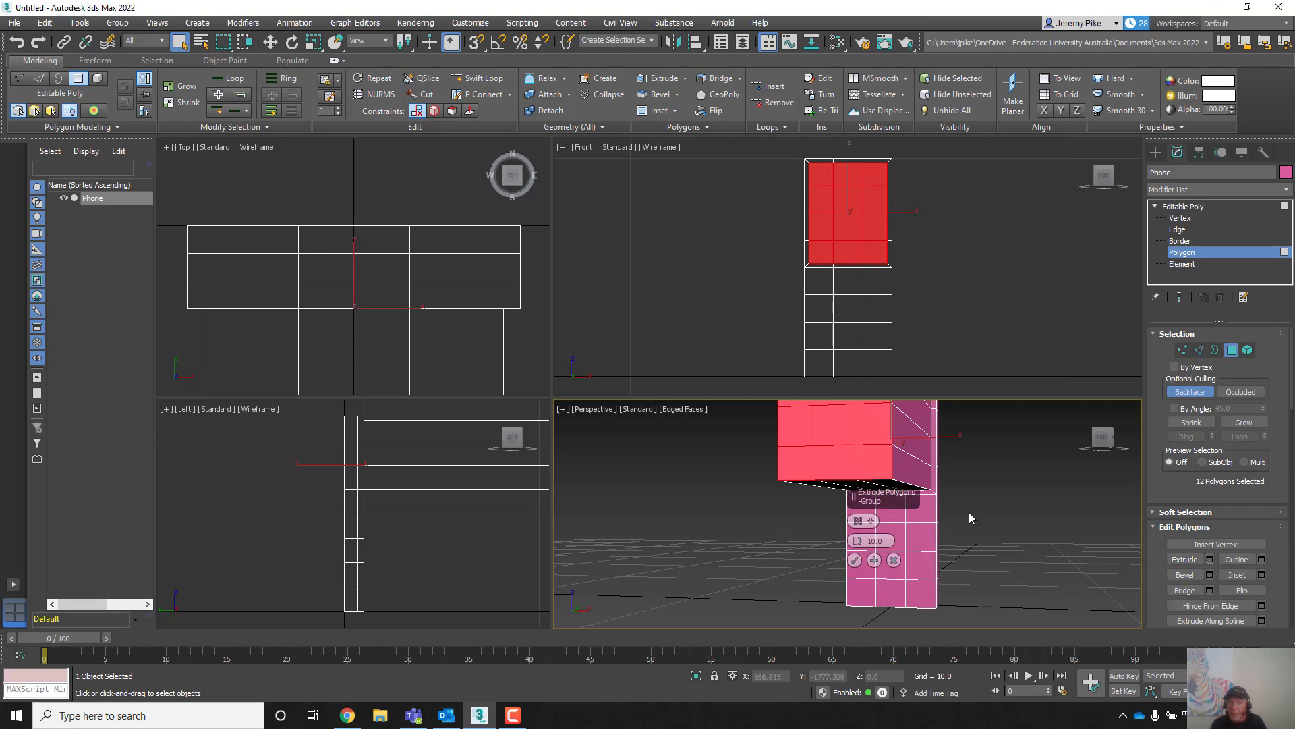
middle_click_drag(970, 518, 932, 539)
scroll(935, 545, "up", 3)
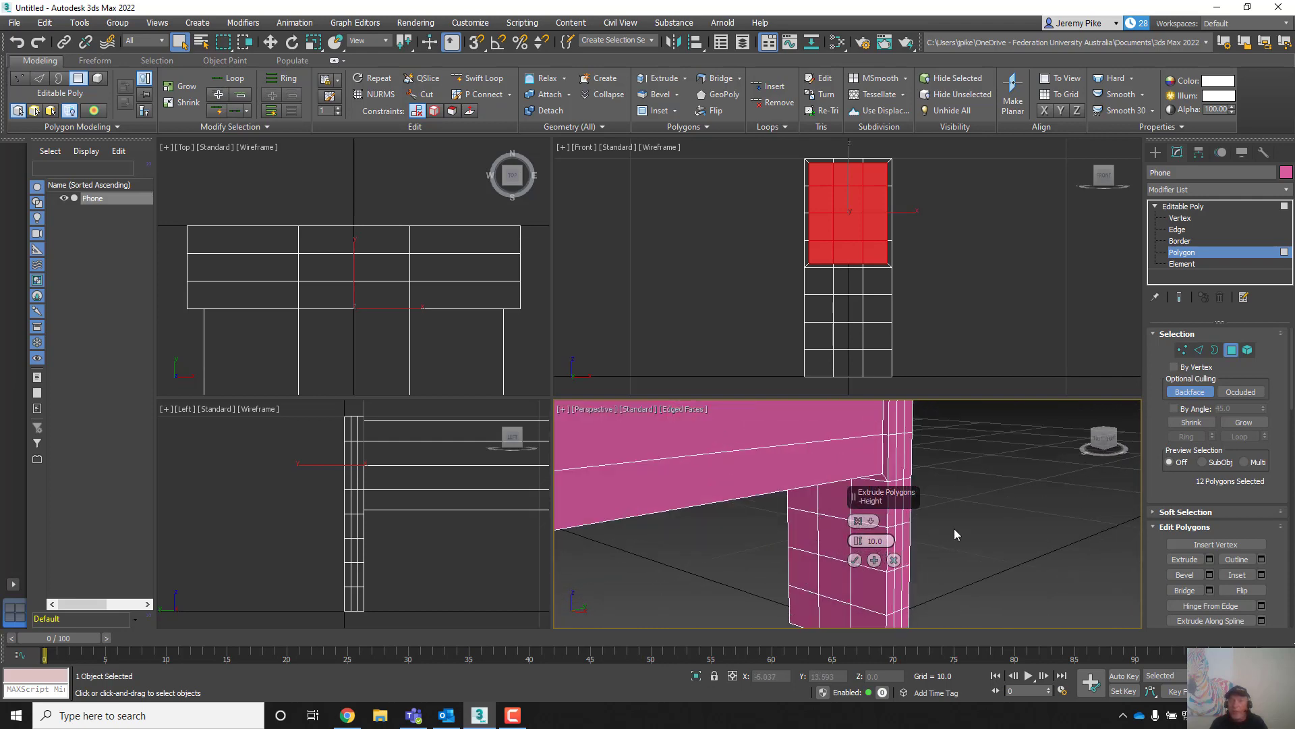
scroll(957, 529, "down", 5)
scroll(989, 538, "up", 3)
middle_click_drag(989, 538, 1011, 553)
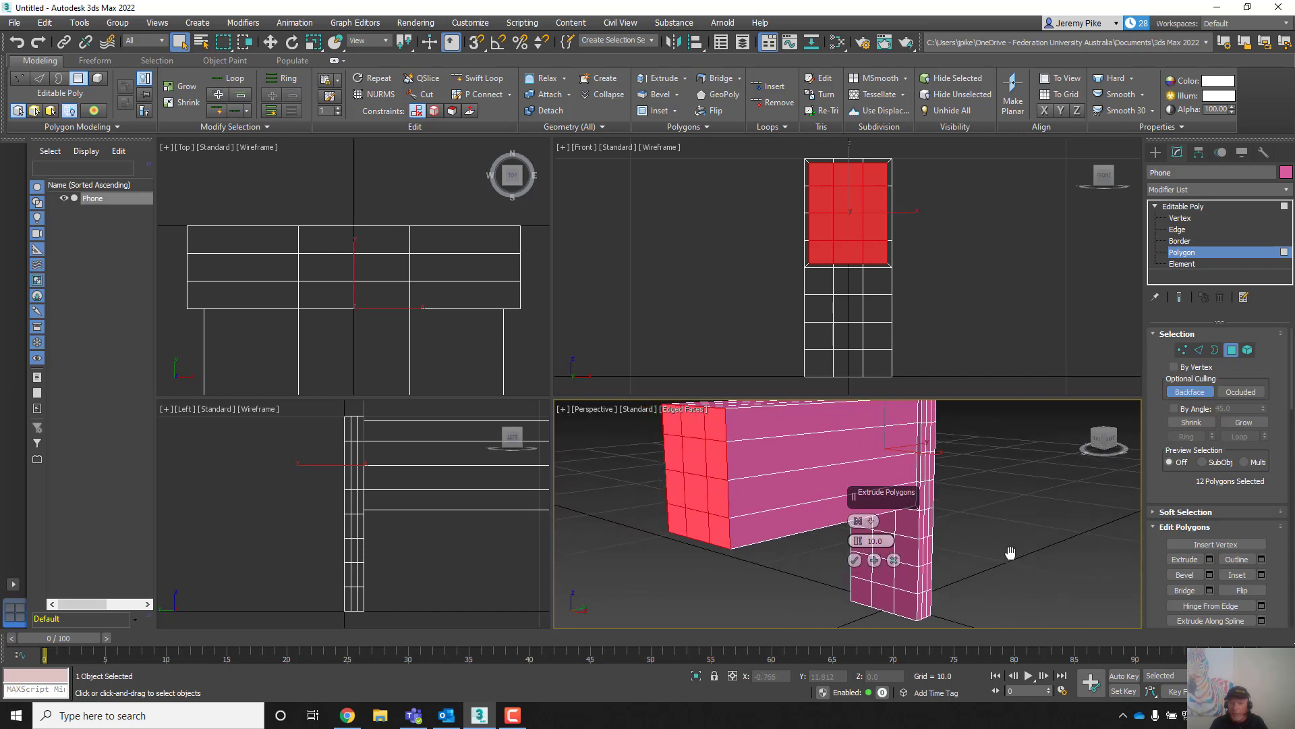
scroll(1016, 554, "down", 3)
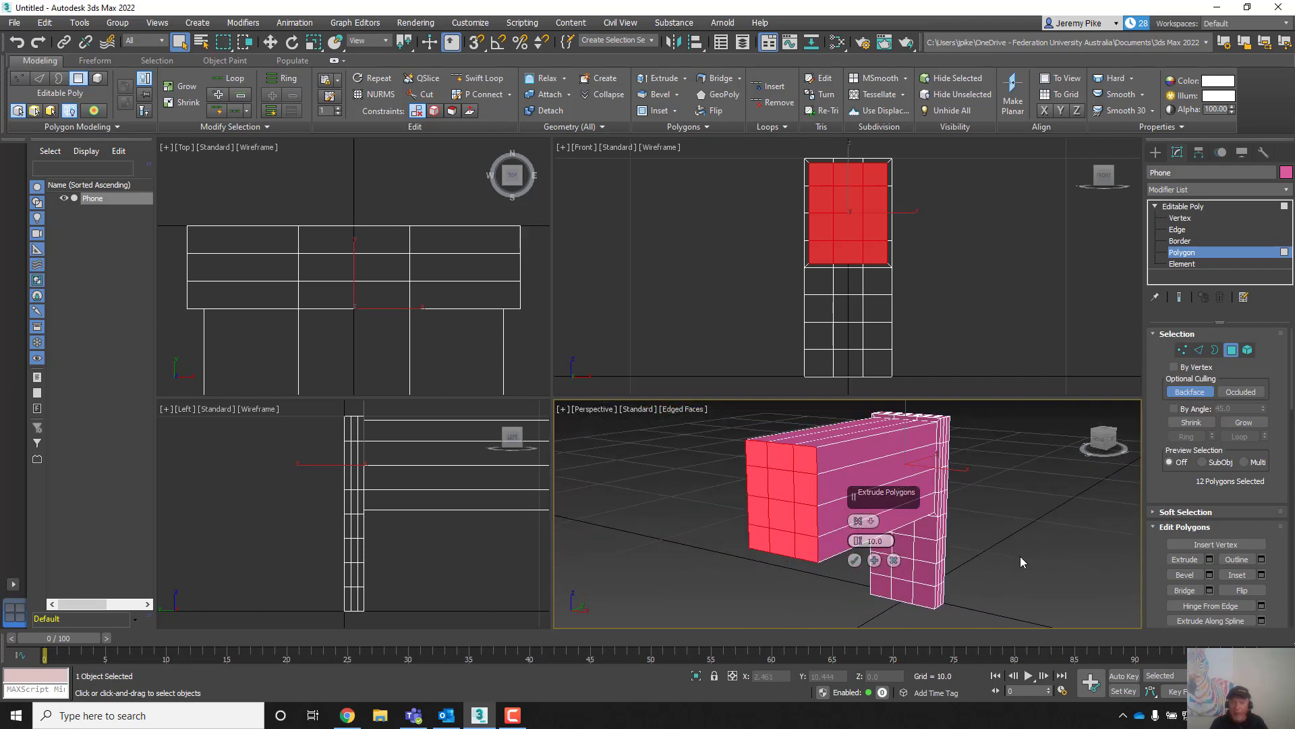
double_click(869, 541)
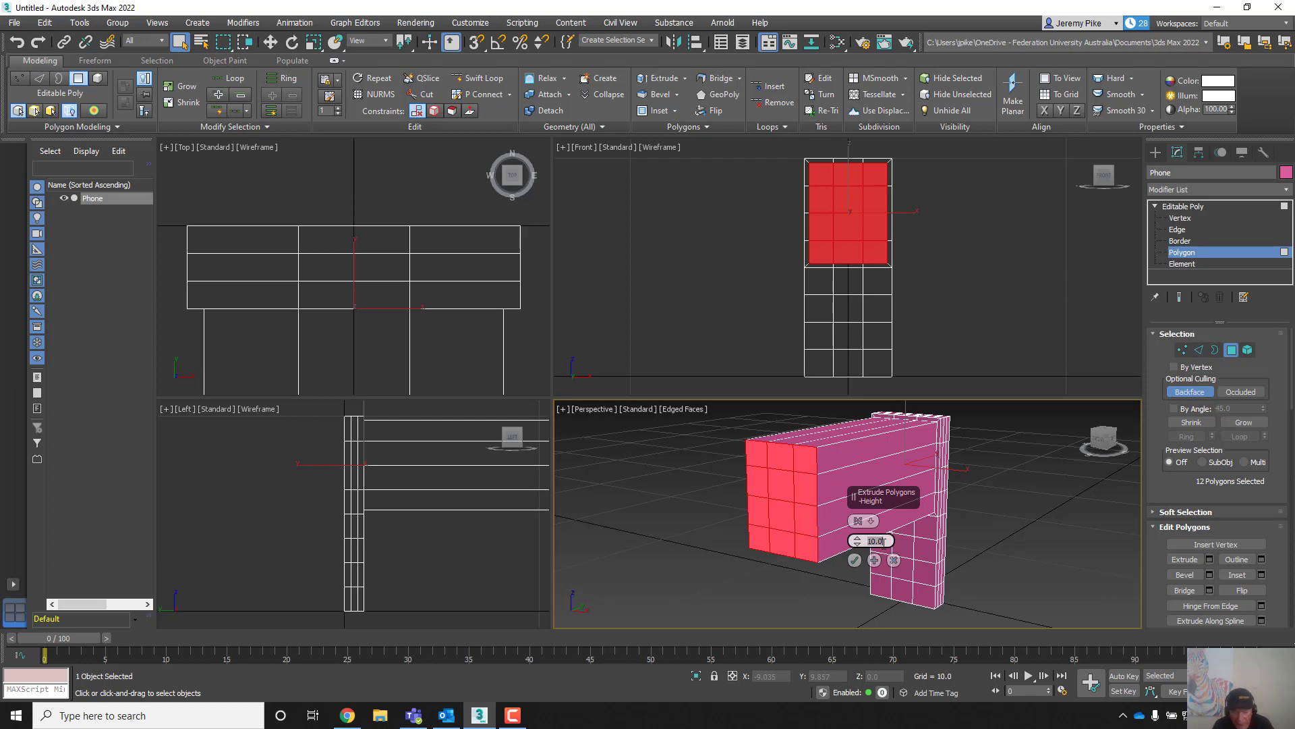
type("-")
type("1")
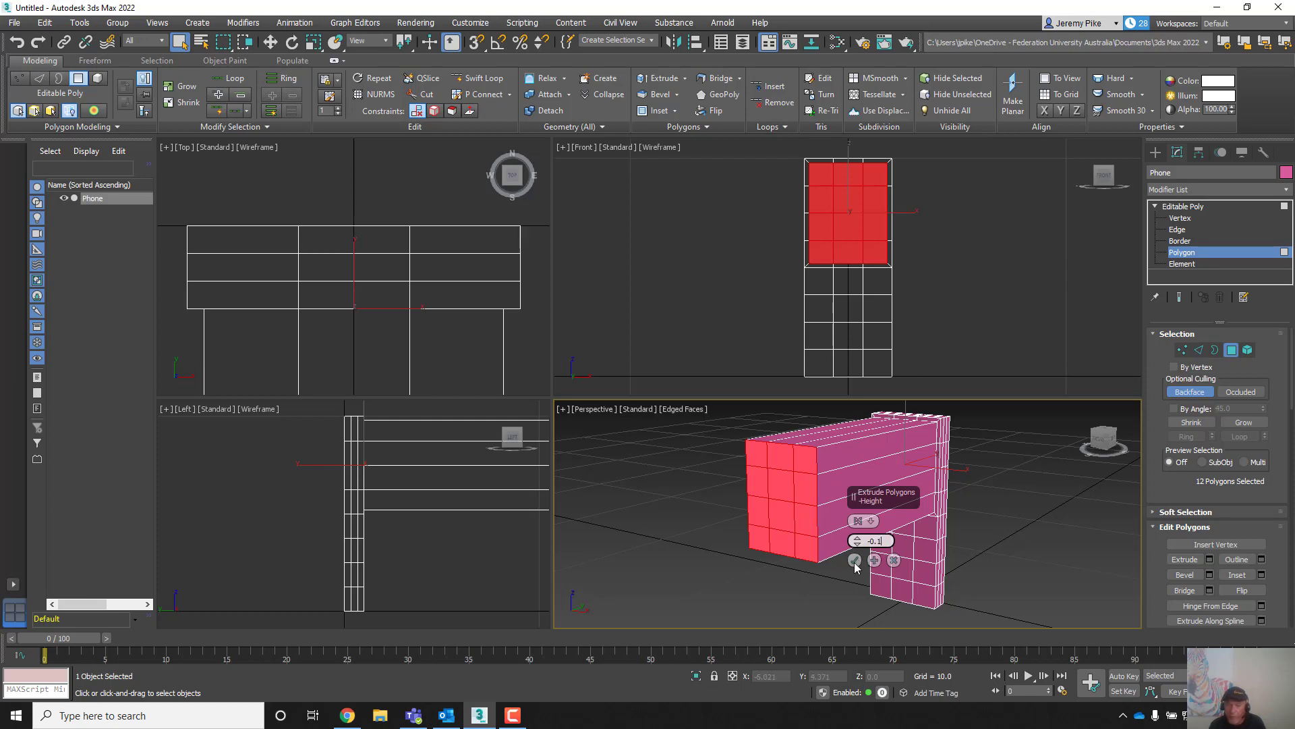
left_click(855, 560)
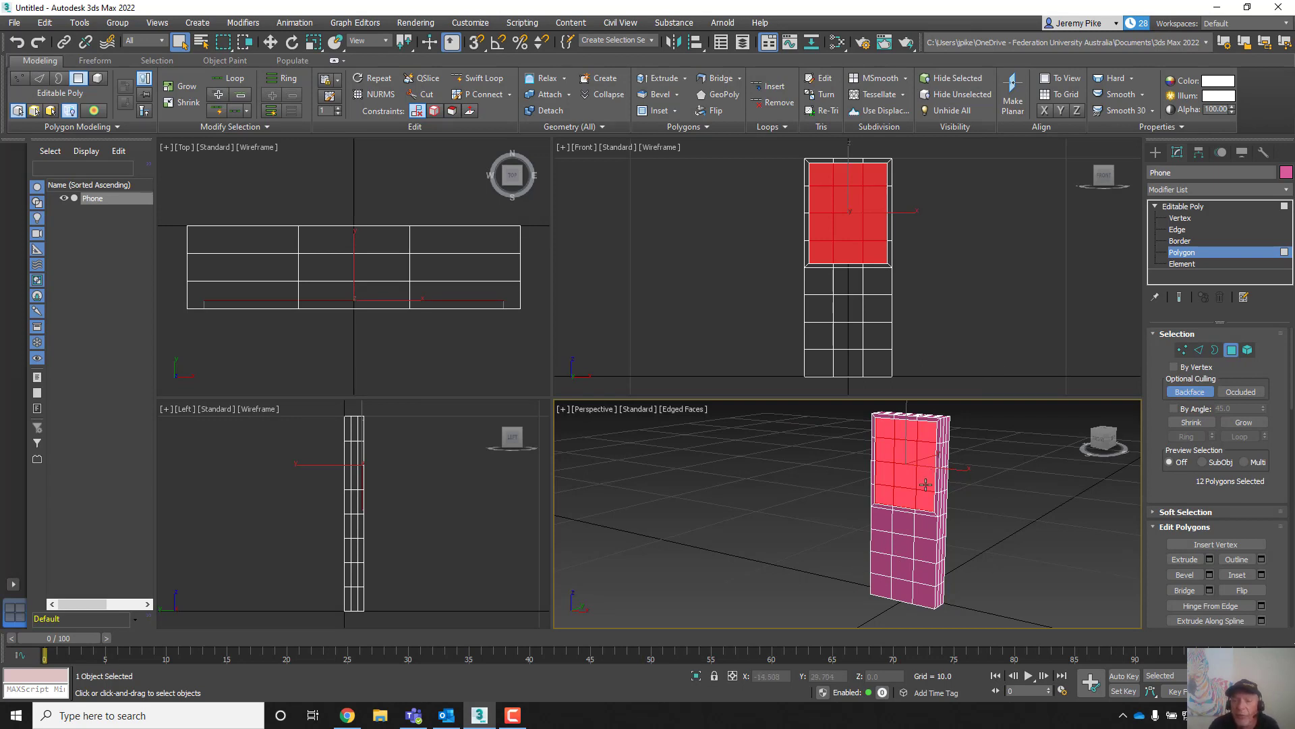
- Select the 12 polygons in the lower half of the Phone's front face with a selection region in the Front viewport
scroll(944, 458, "up", 5)
middle_click_drag(862, 410, 837, 495)
scroll(838, 527, "down", 5)
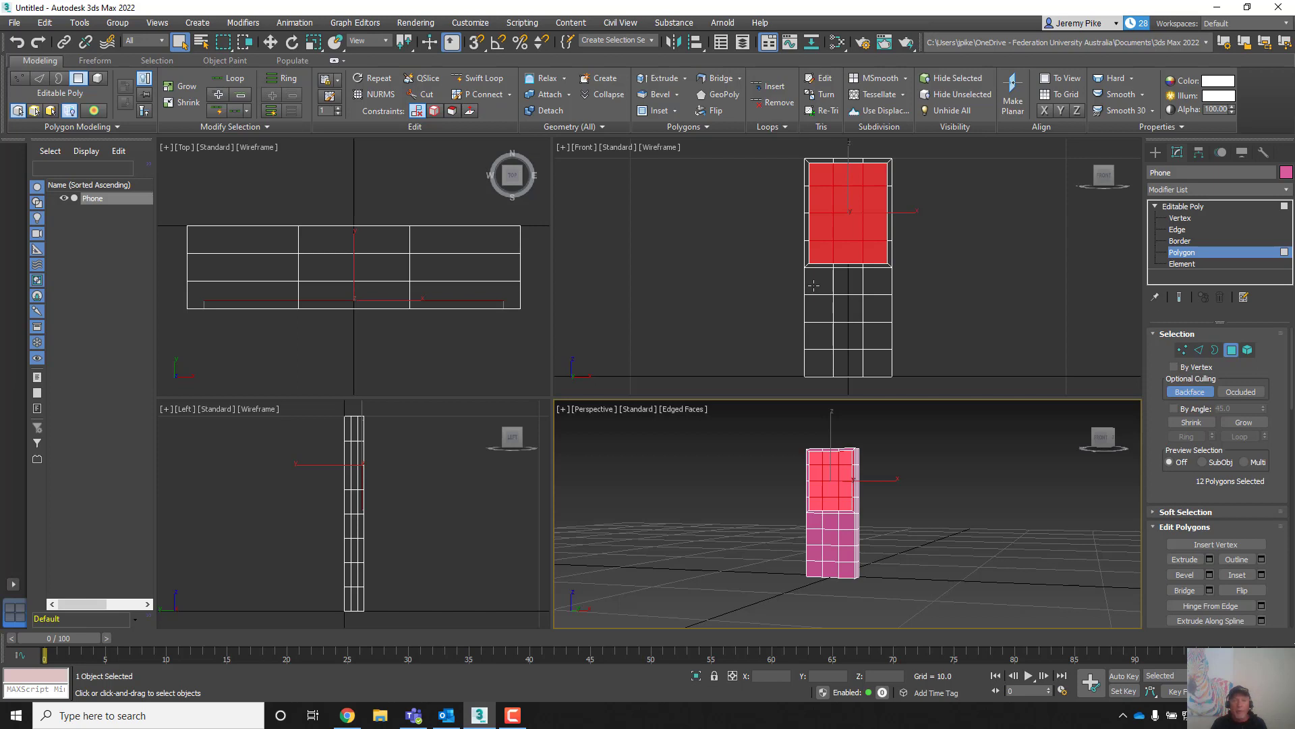
left_click_drag(813, 285, 879, 367)
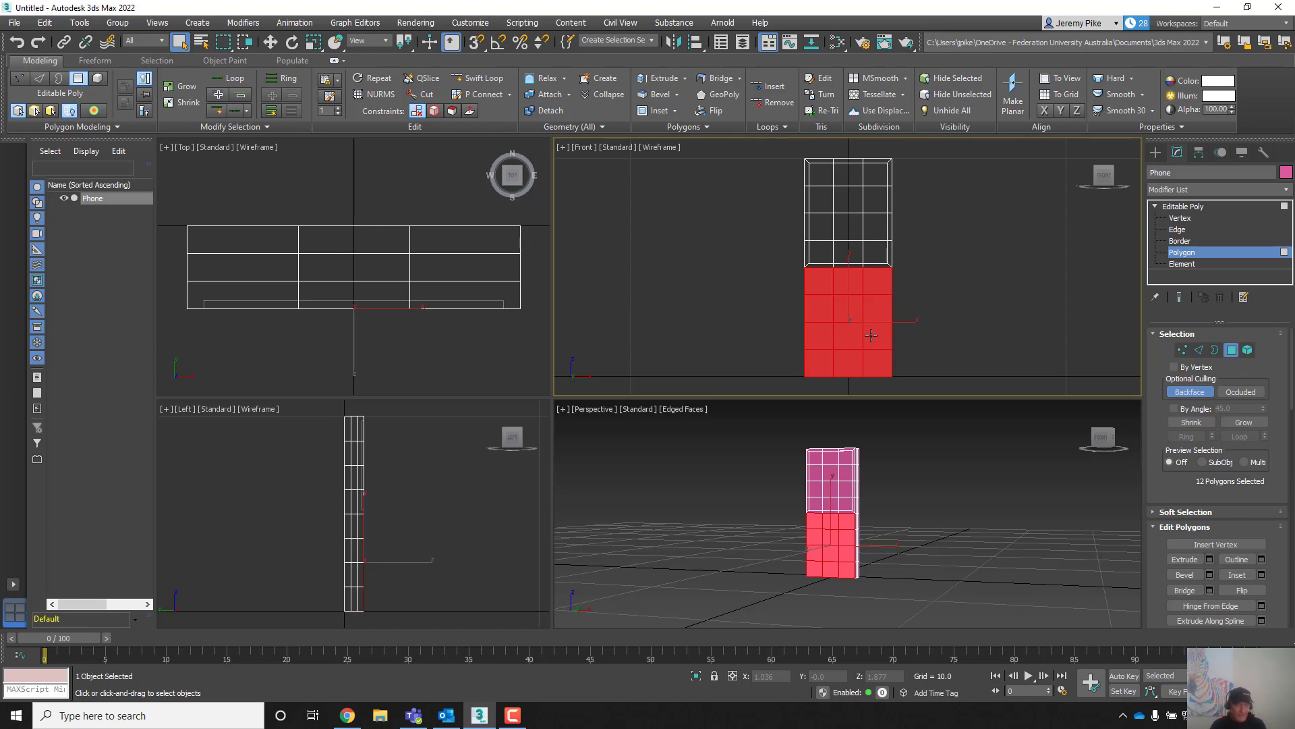
- Inset the 12 selected lower front polygons individually, using the By Polygon option with an amount of 0.2
right_click(834, 313)
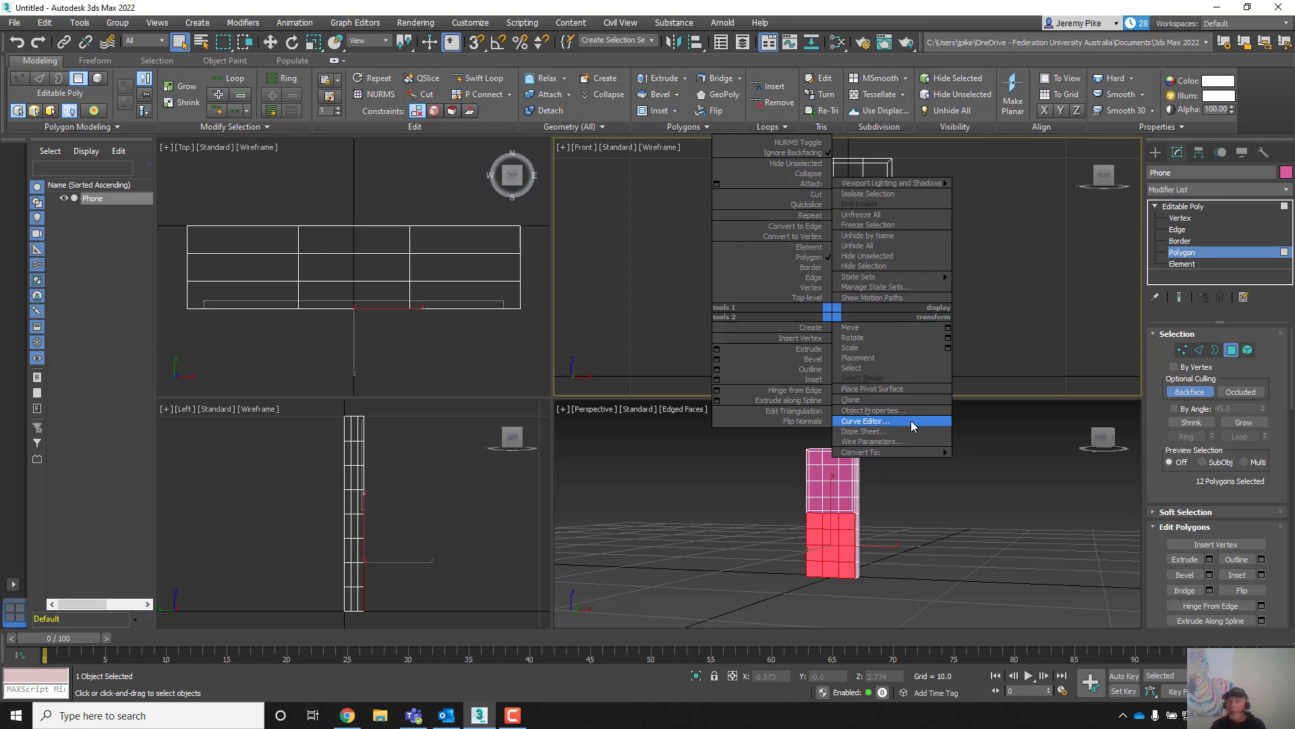
mouse_move(897, 452)
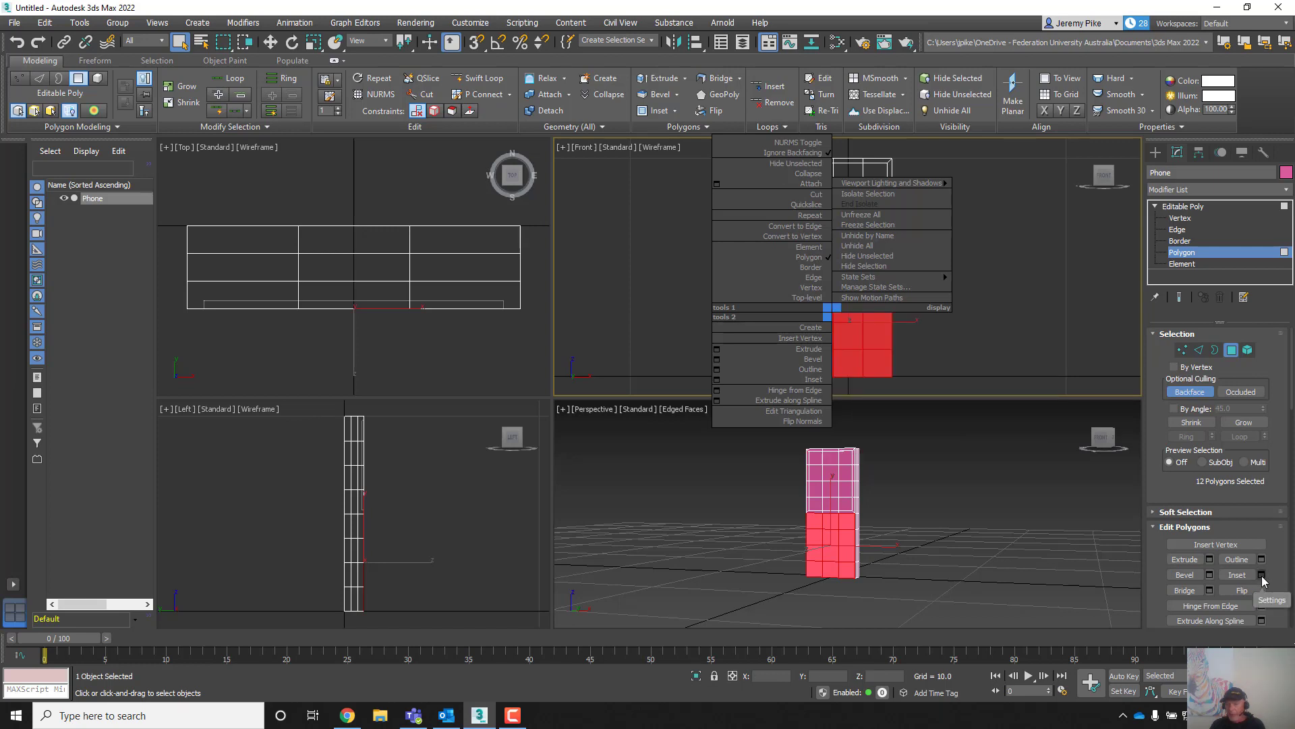
left_click(1210, 560)
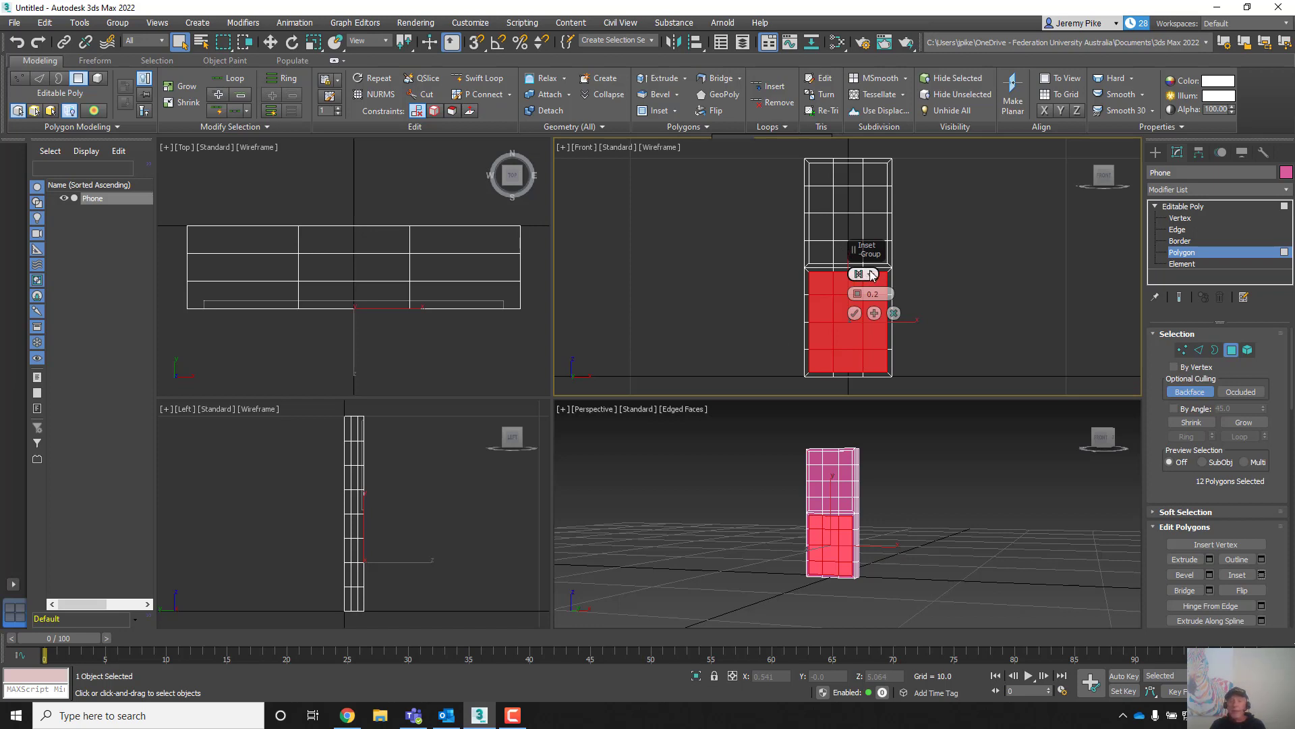
left_click(513, 717)
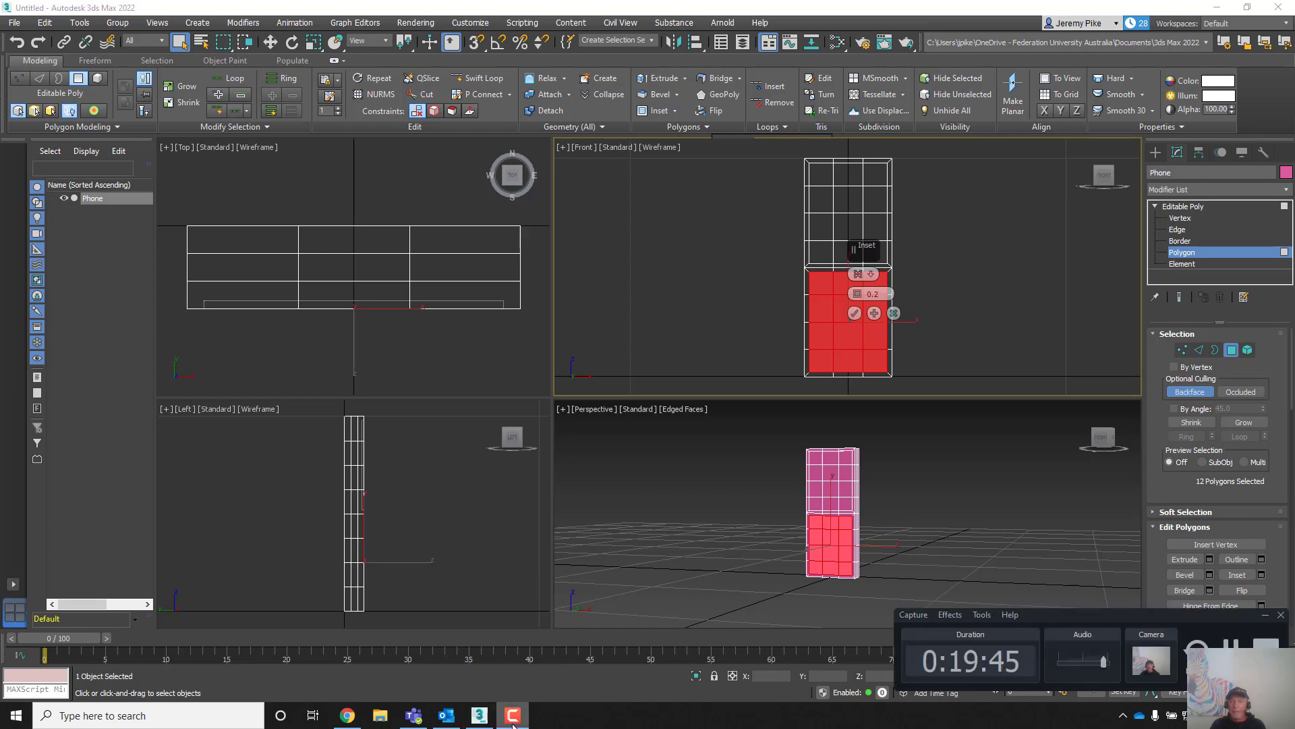
left_click(513, 721)
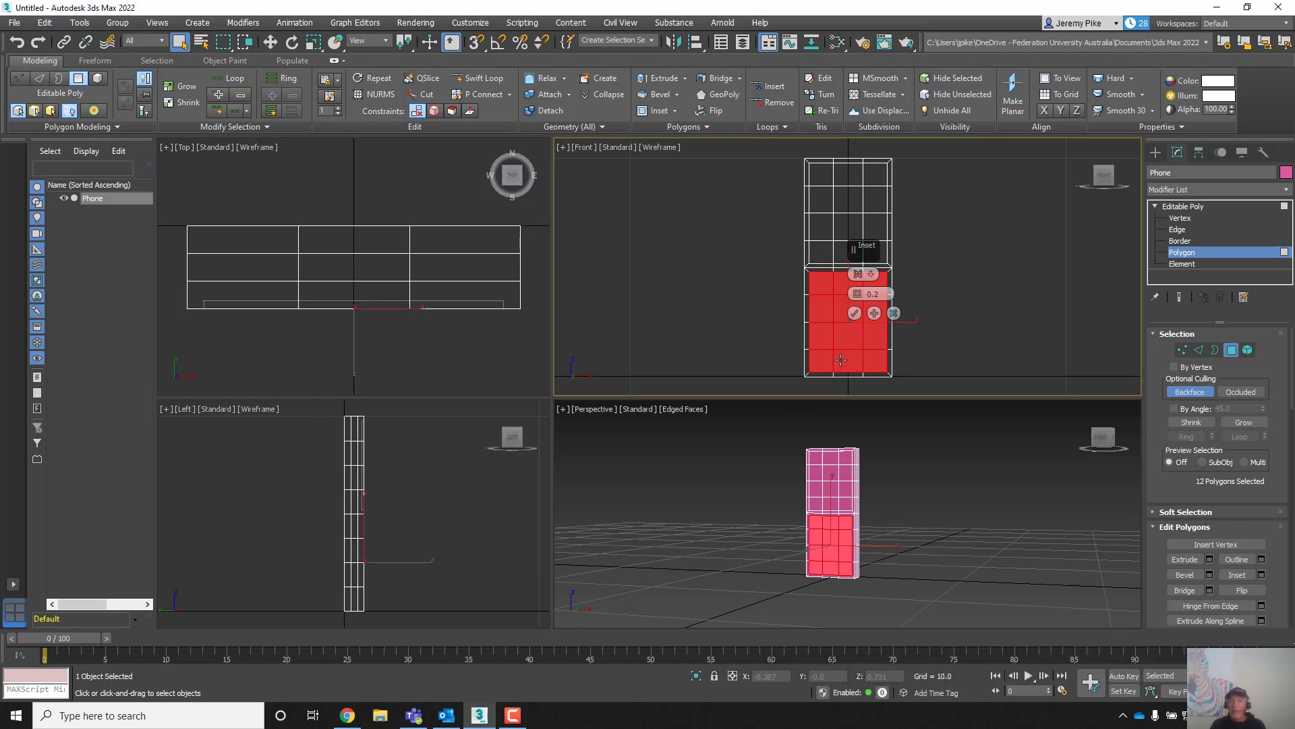
left_click(858, 275)
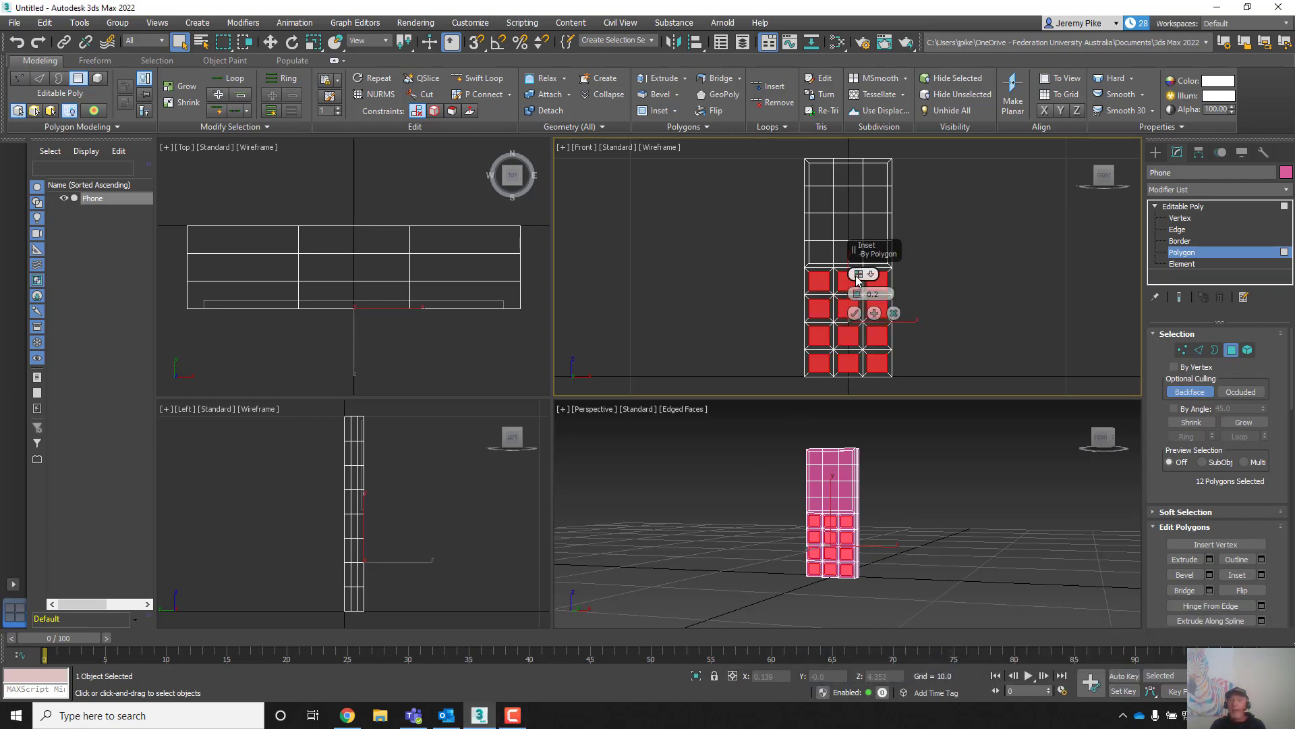
left_click(871, 274)
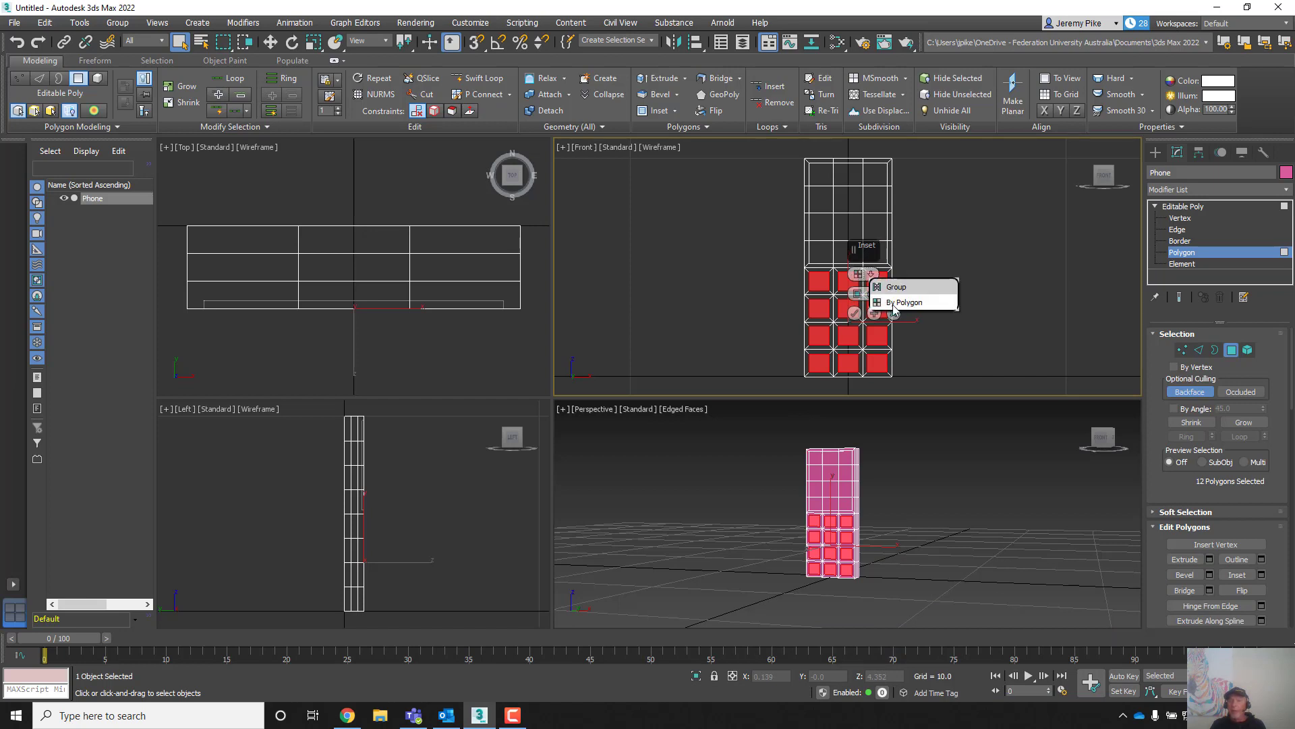
left_click(893, 305)
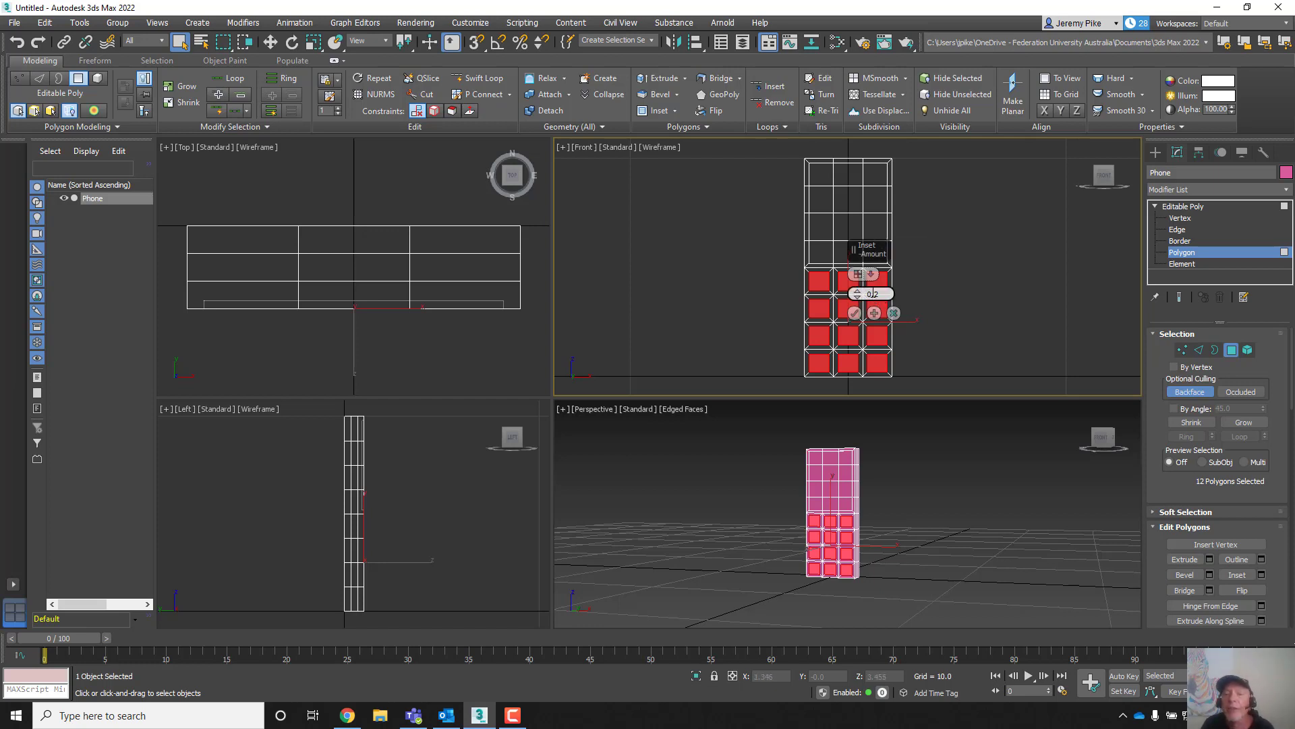
left_click(855, 313)
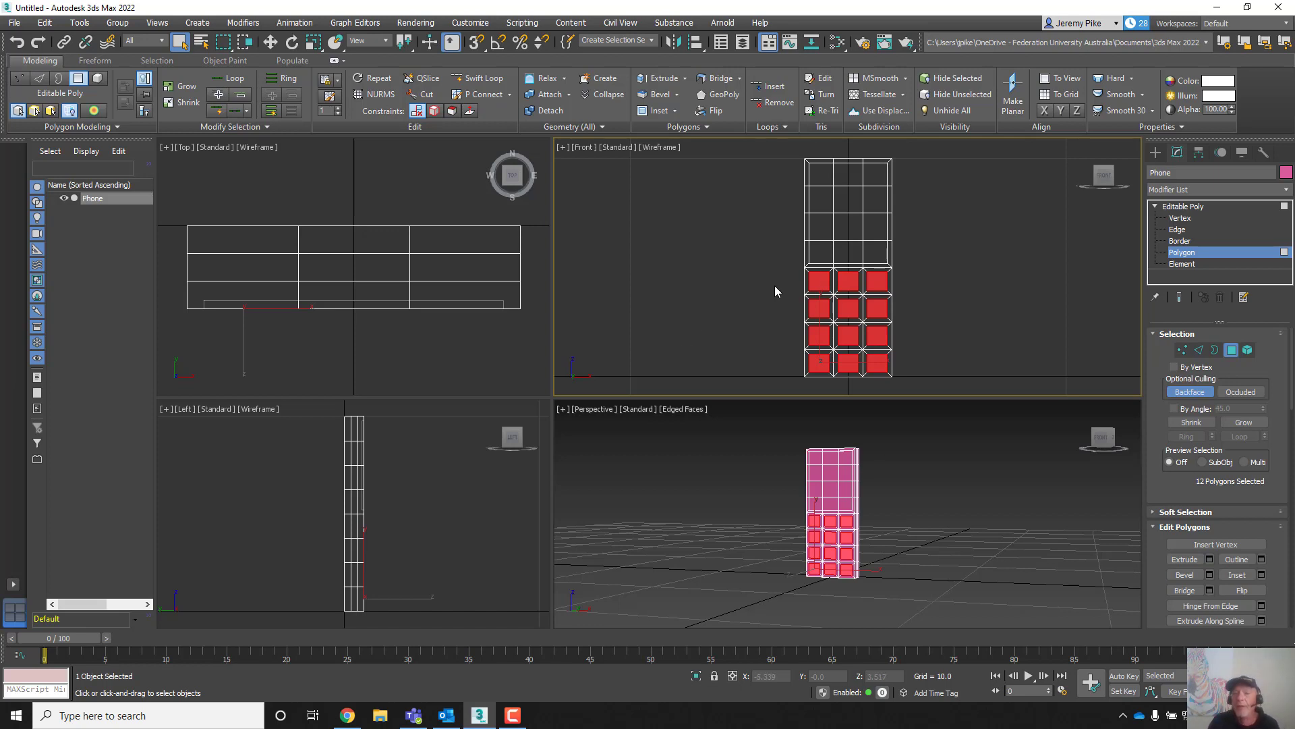
- Extrude the 12 inset key polygons outwards with a height of 0.1
right_click(849, 280)
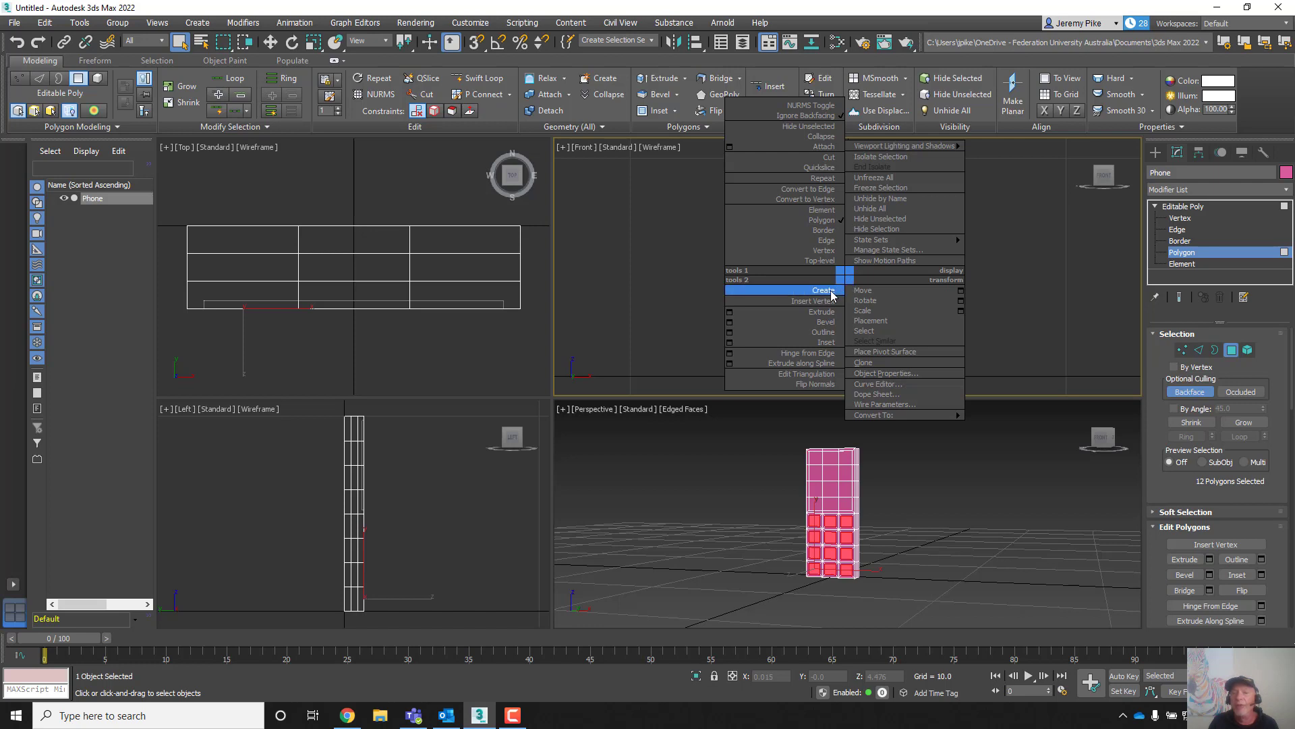
left_click(729, 313)
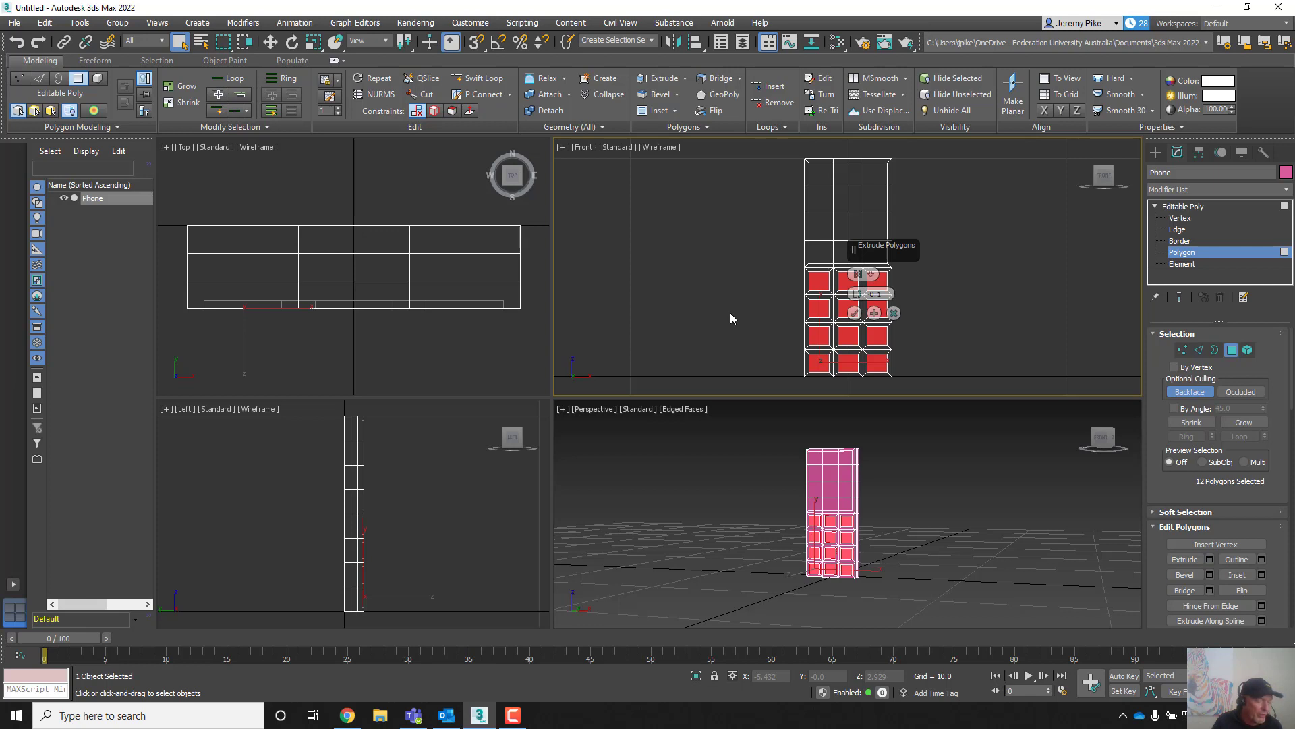
left_click(858, 299)
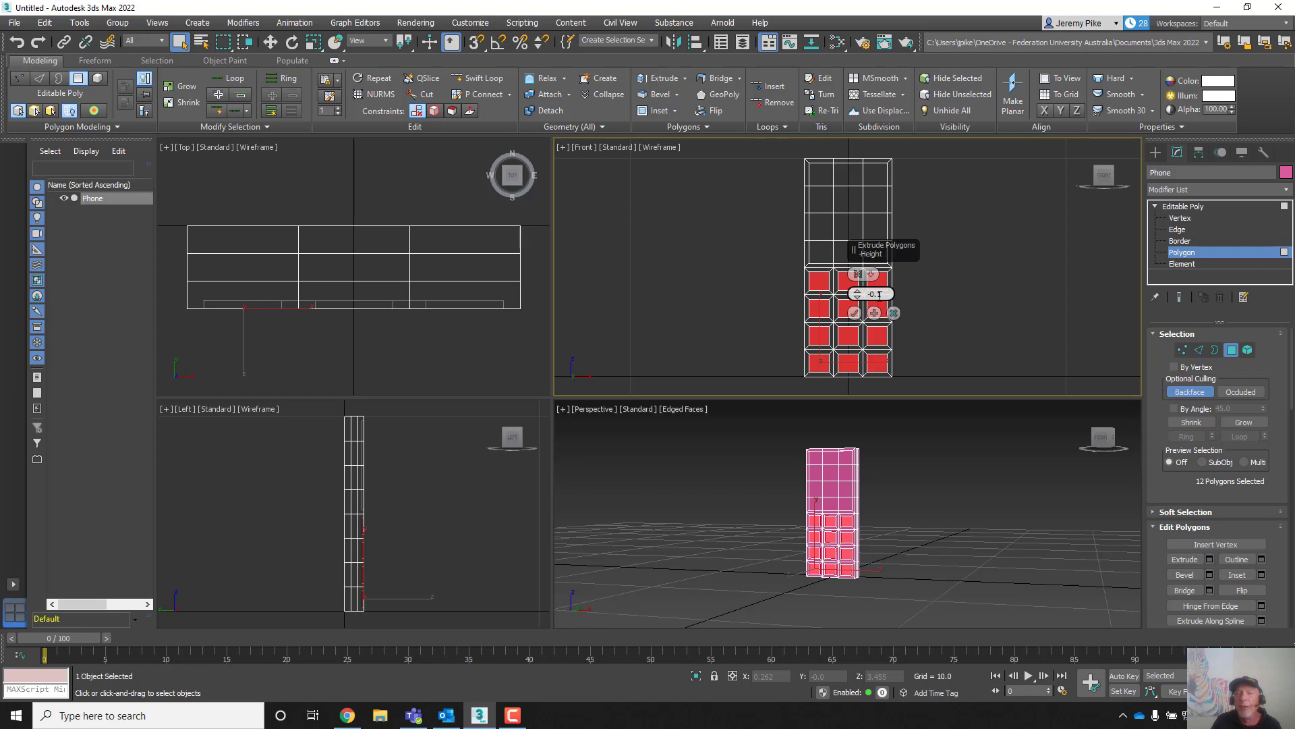
double_click(885, 295)
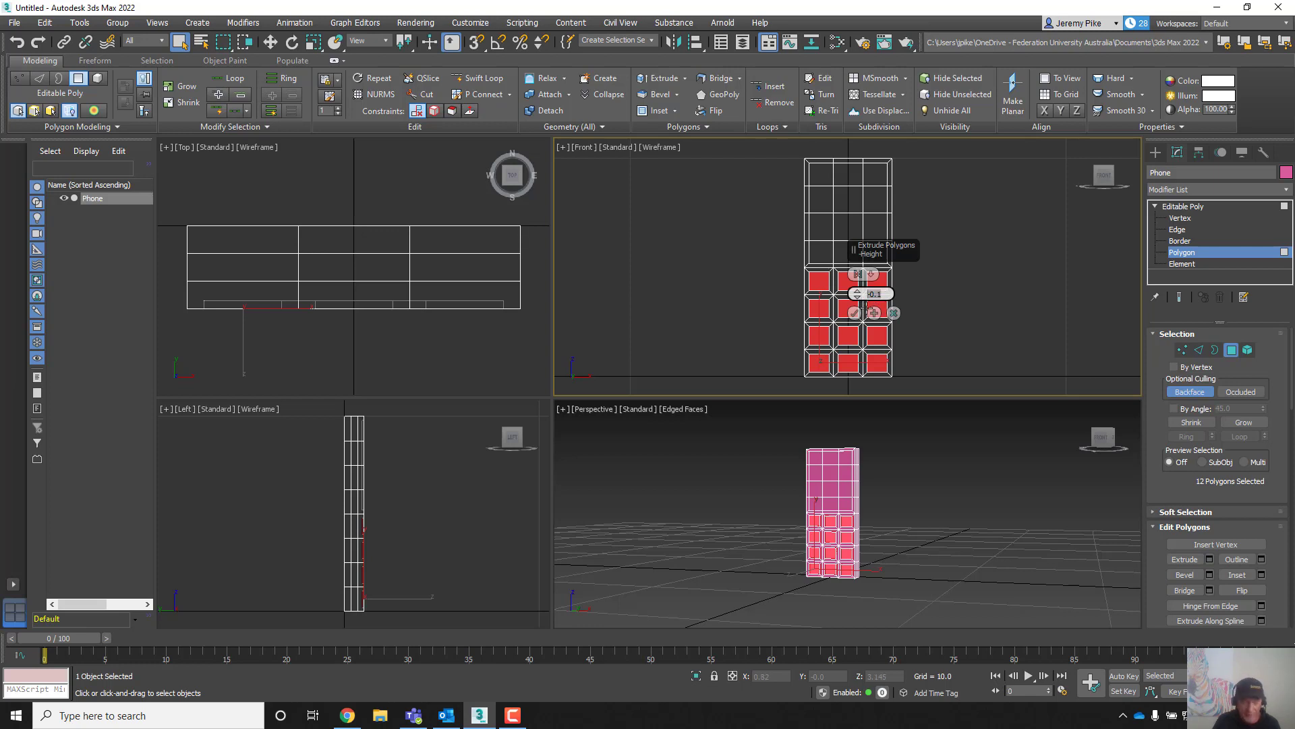
type("0")
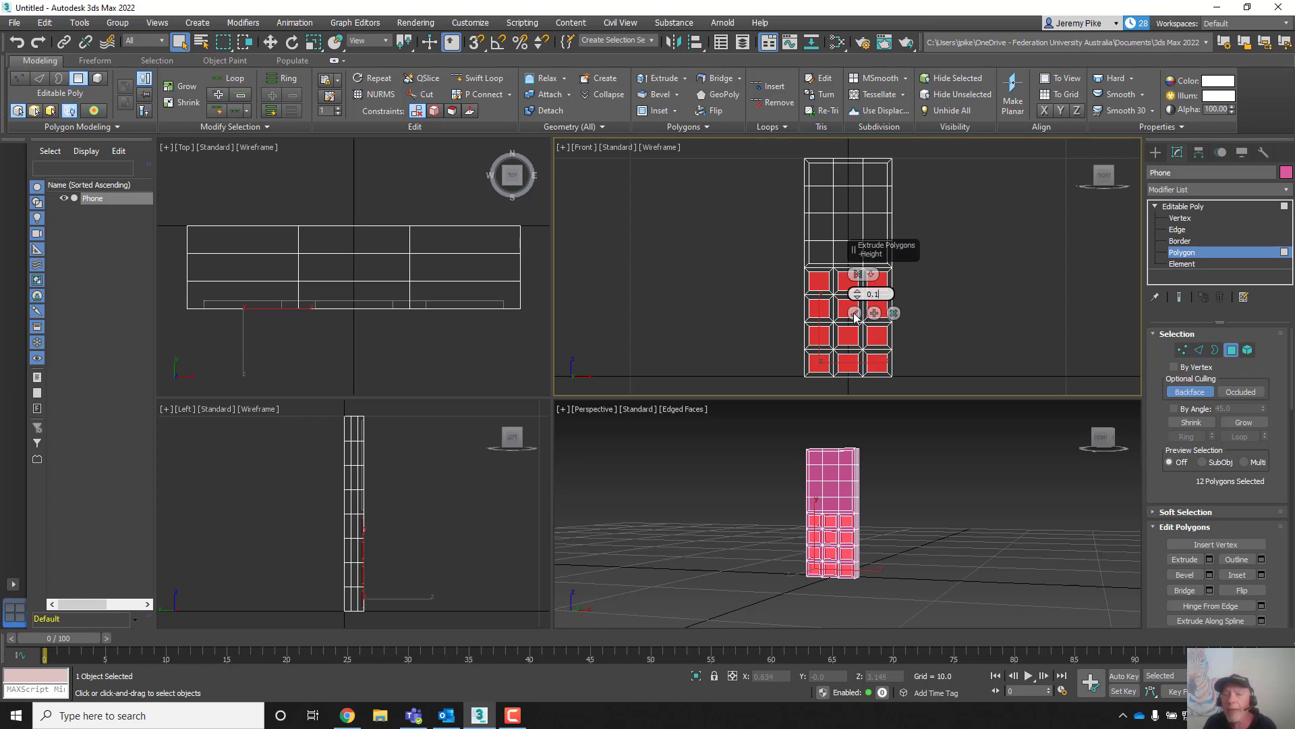
left_click(855, 314)
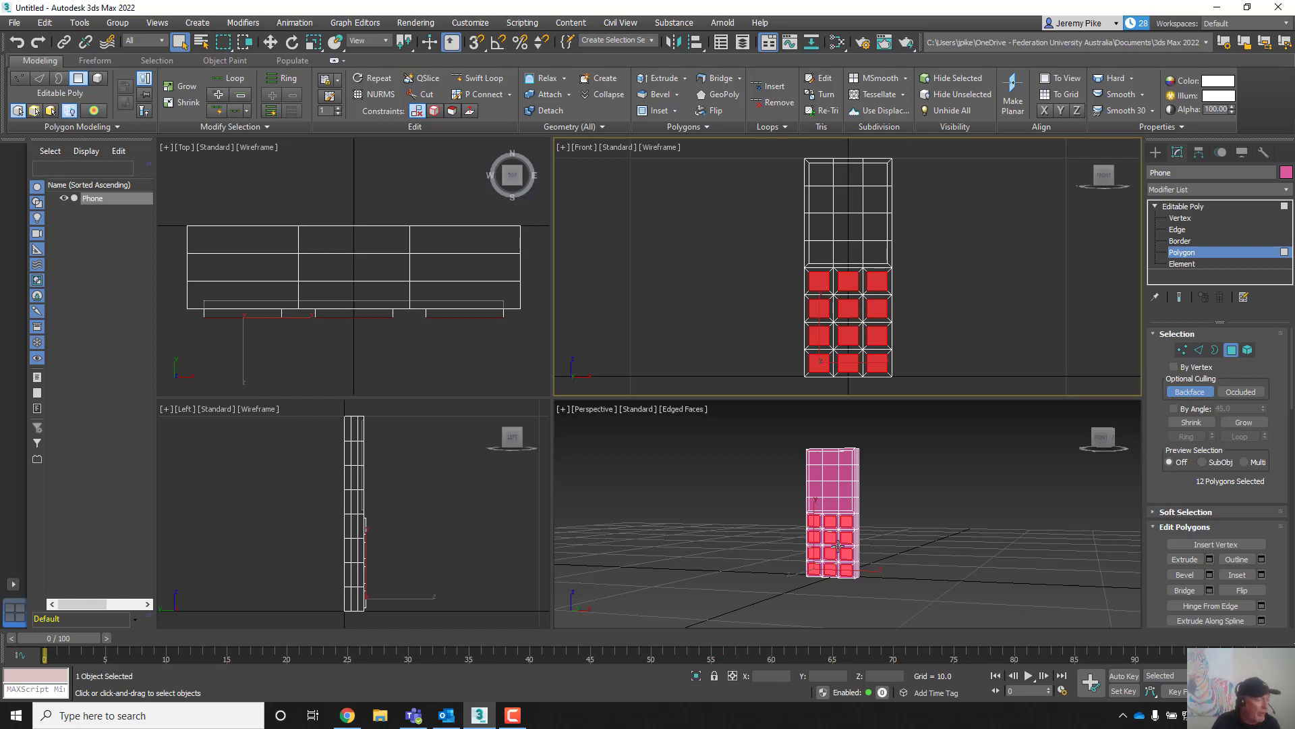
- Leave the Polygon sub-object level and return to the Editable Poly's top level so the whole Phone is selected
scroll(837, 522, "up", 6)
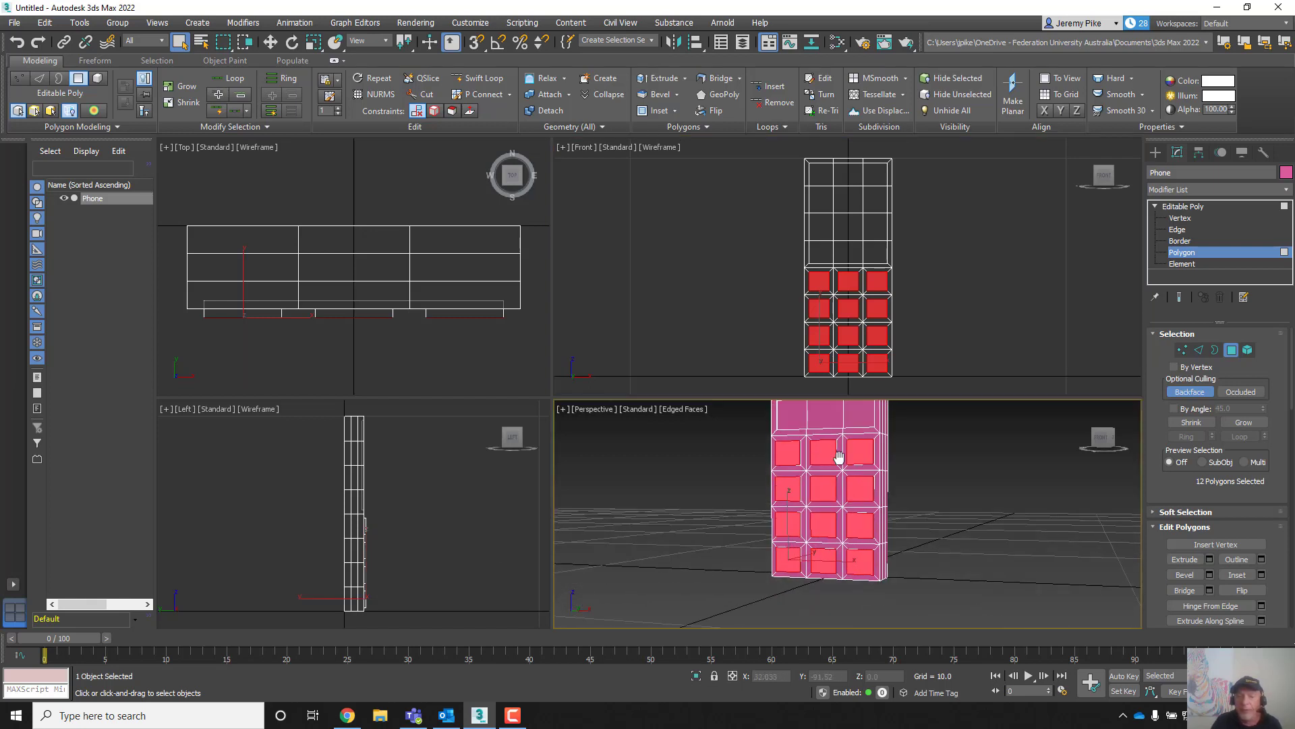
left_click(1188, 207)
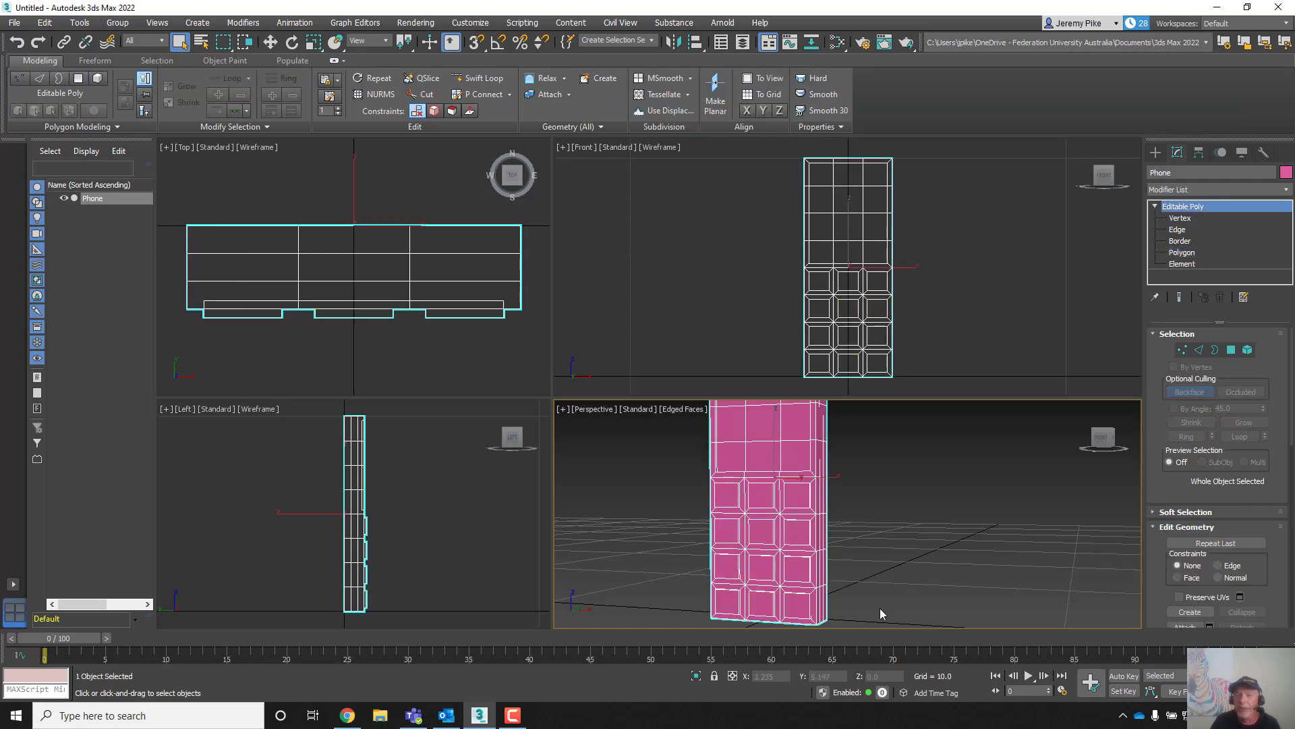
middle_click_drag(750, 505, 753, 531)
scroll(837, 516, "up", 3)
scroll(869, 531, "down", 3)
scroll(827, 535, "down", 3)
scroll(823, 533, "up", 2)
scroll(819, 530, "down", 3)
scroll(805, 517, "up", 2)
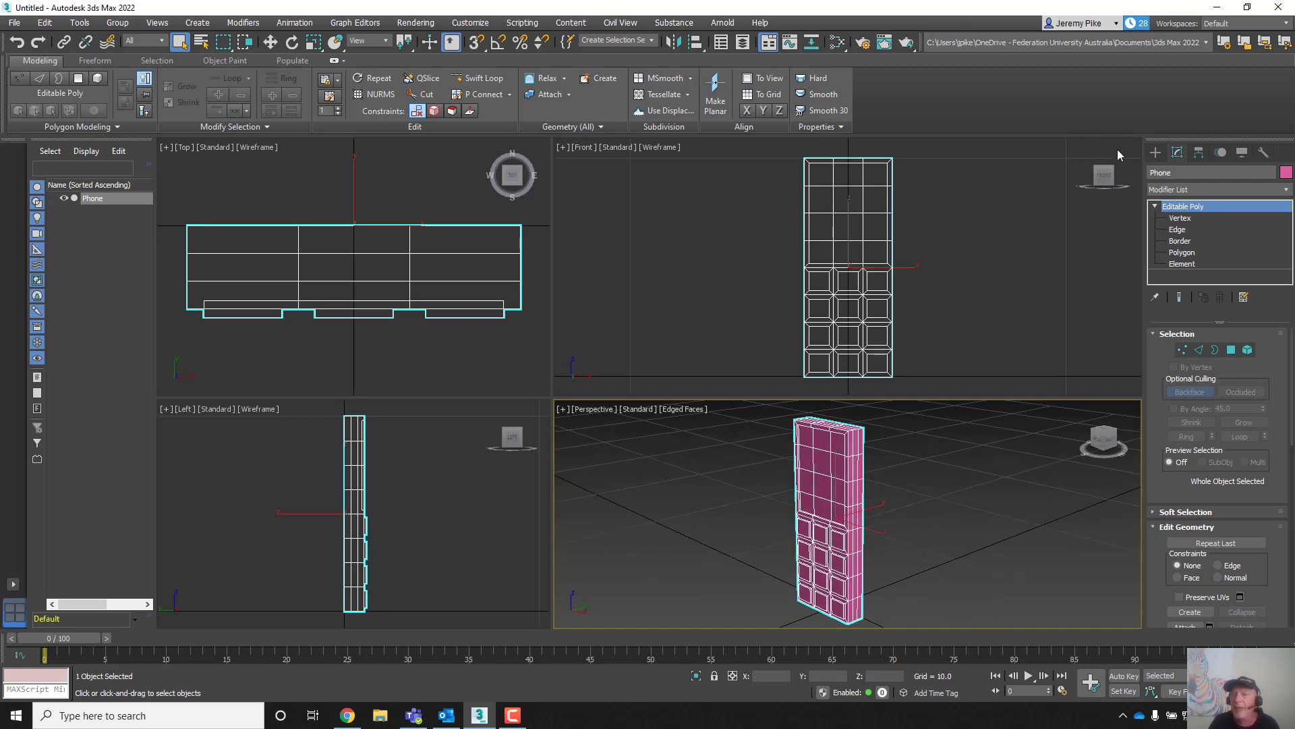
- Add a TurboSmooth modifier to the Phone above the Editable Poly
left_click(1181, 190)
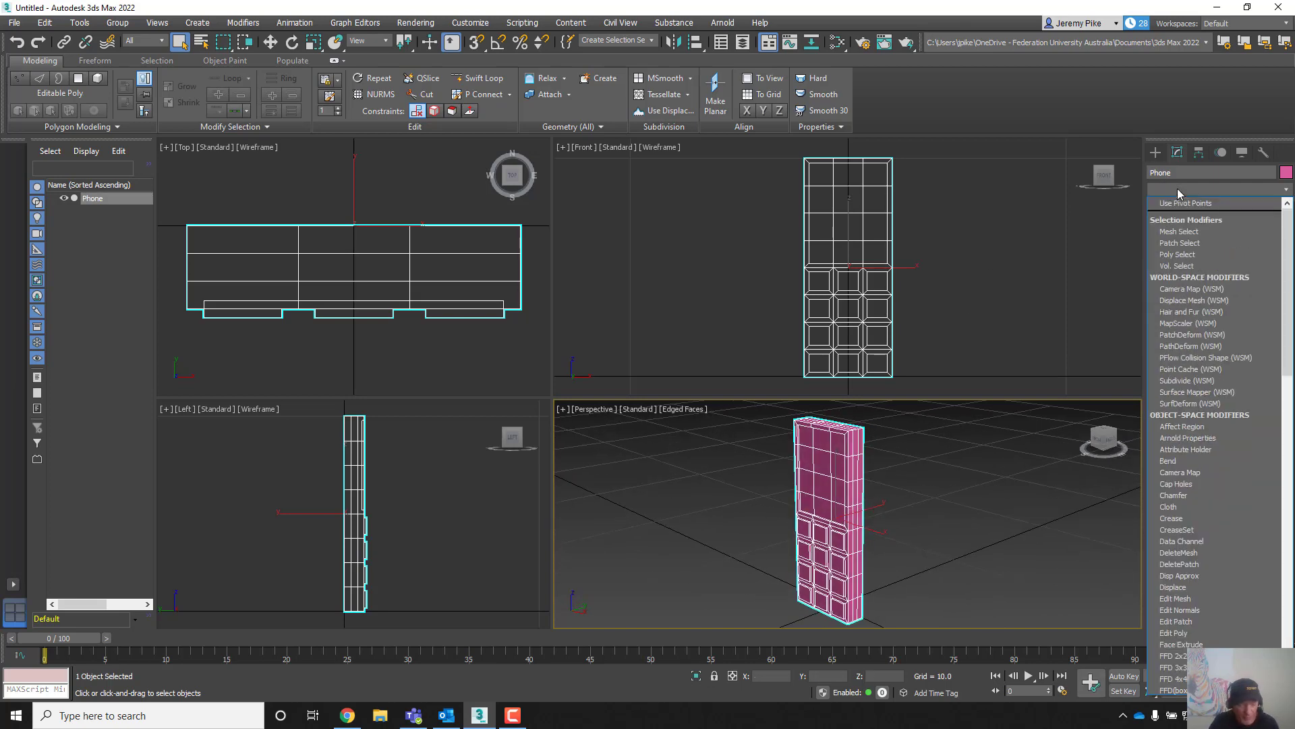
key("t")
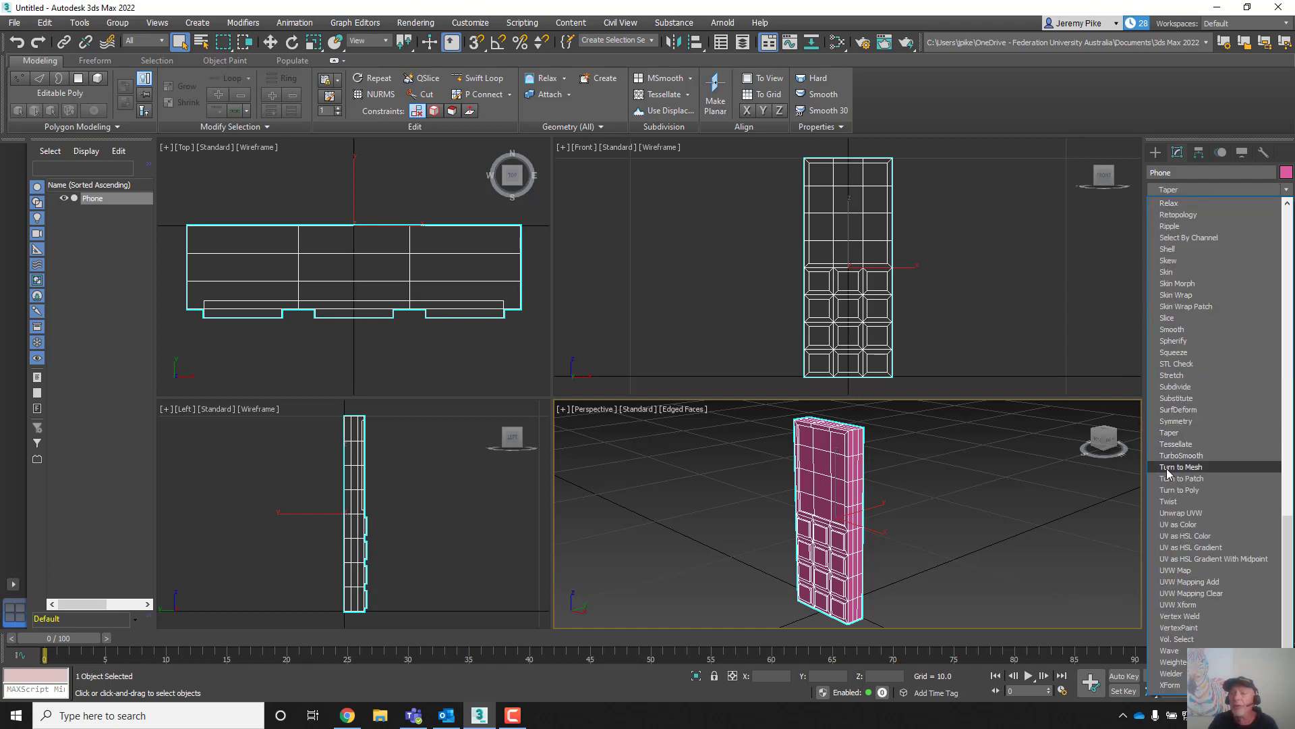
left_click(1180, 456)
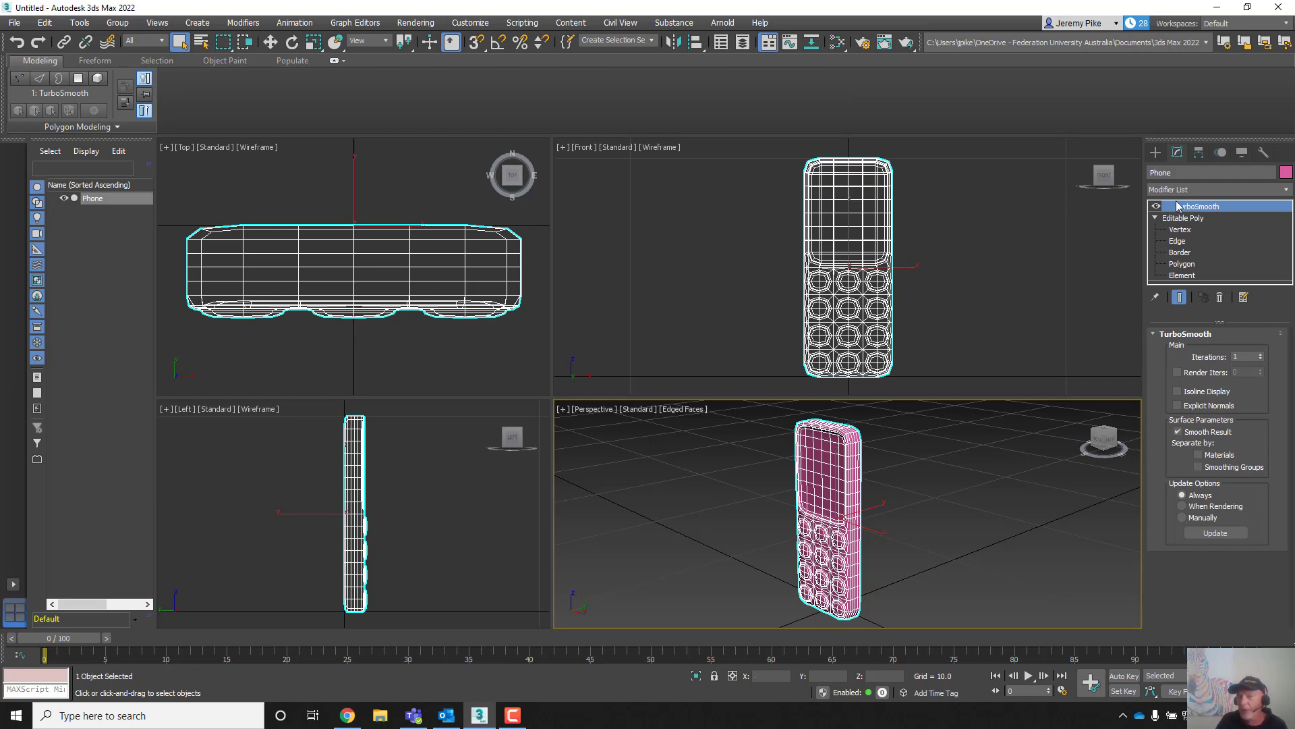
- Examine the smoothed Phone's screen recess and keys in the Perspective viewport, both close up and from several angles
scroll(865, 514, "up", 3)
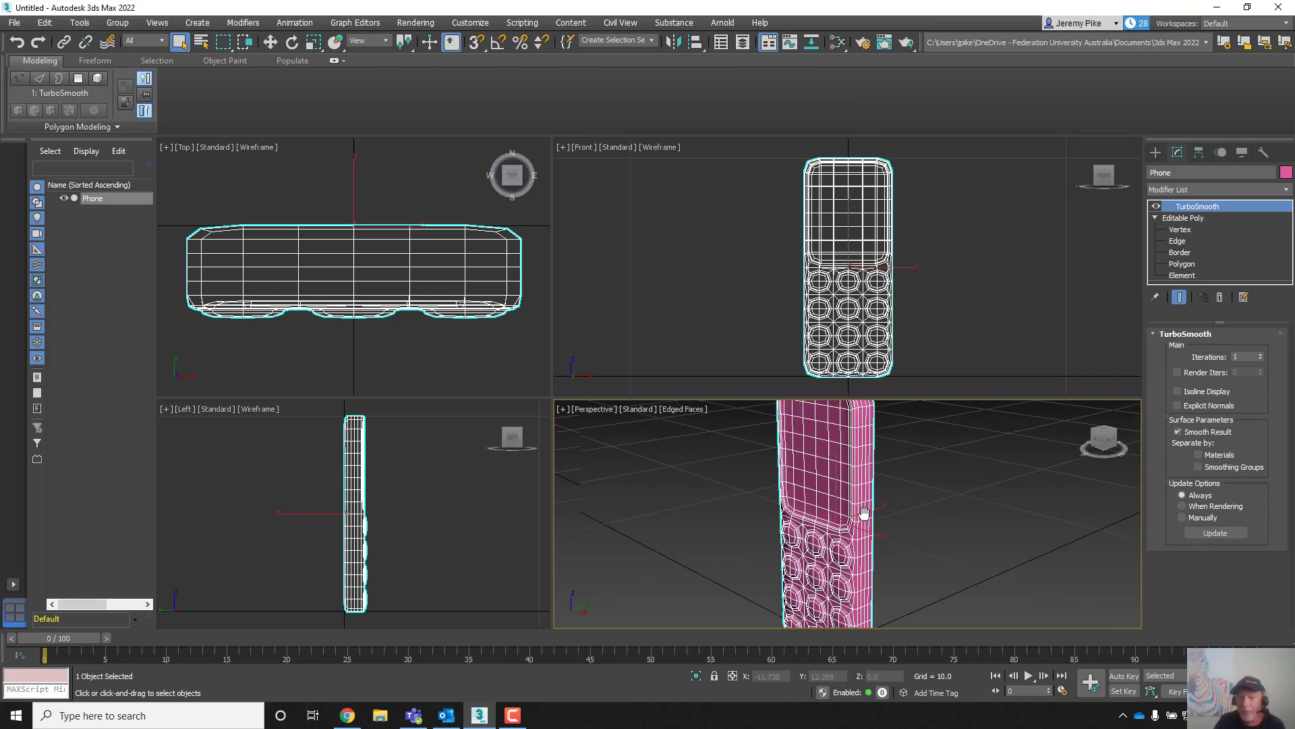
middle_click_drag(864, 514, 978, 454)
scroll(904, 509, "up", 5)
middle_click_drag(912, 500, 921, 488)
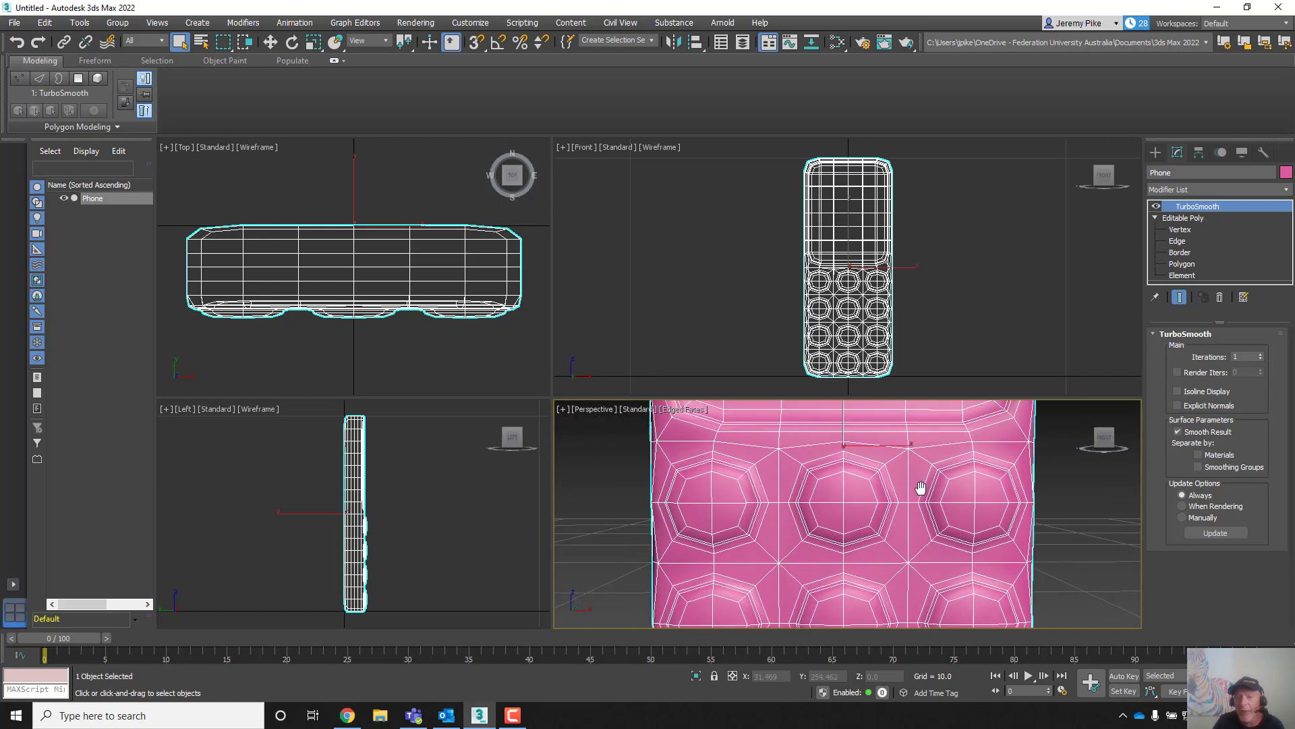
scroll(920, 487, "down", 8)
scroll(884, 503, "up", 2)
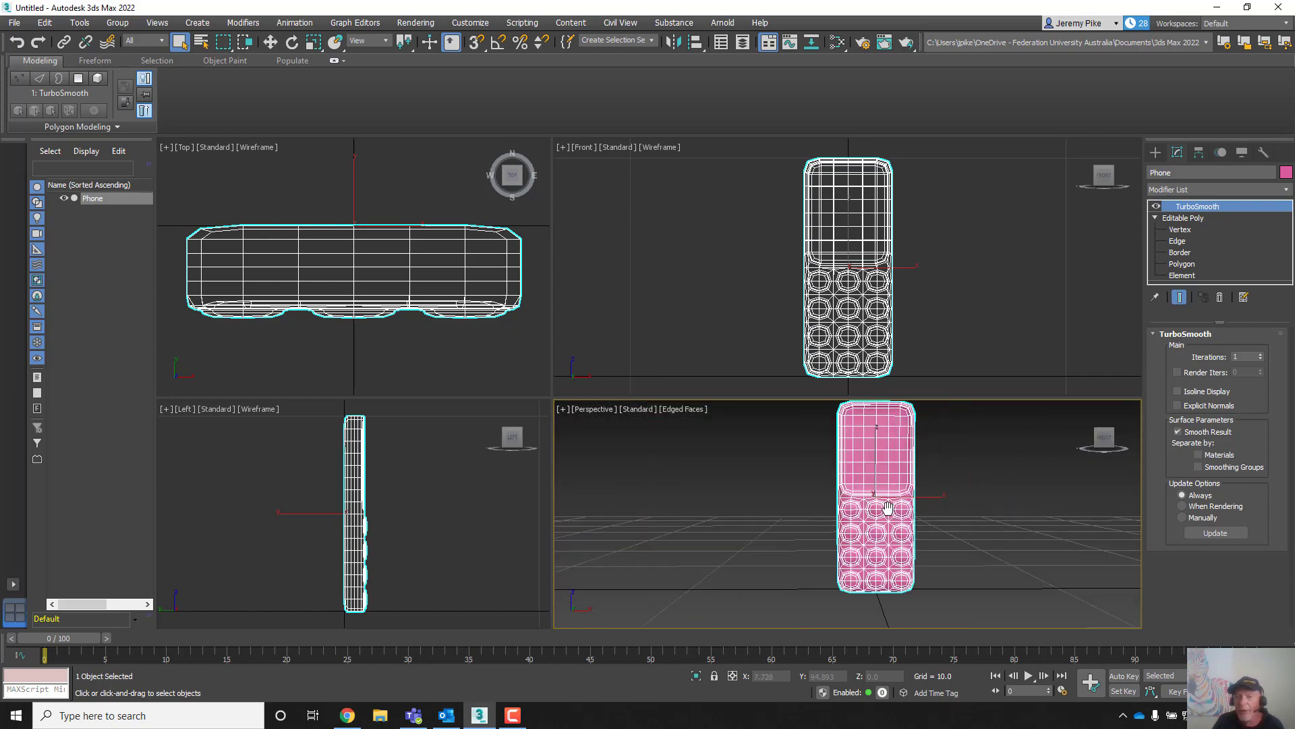
middle_click_drag(887, 508, 825, 496, "alt")
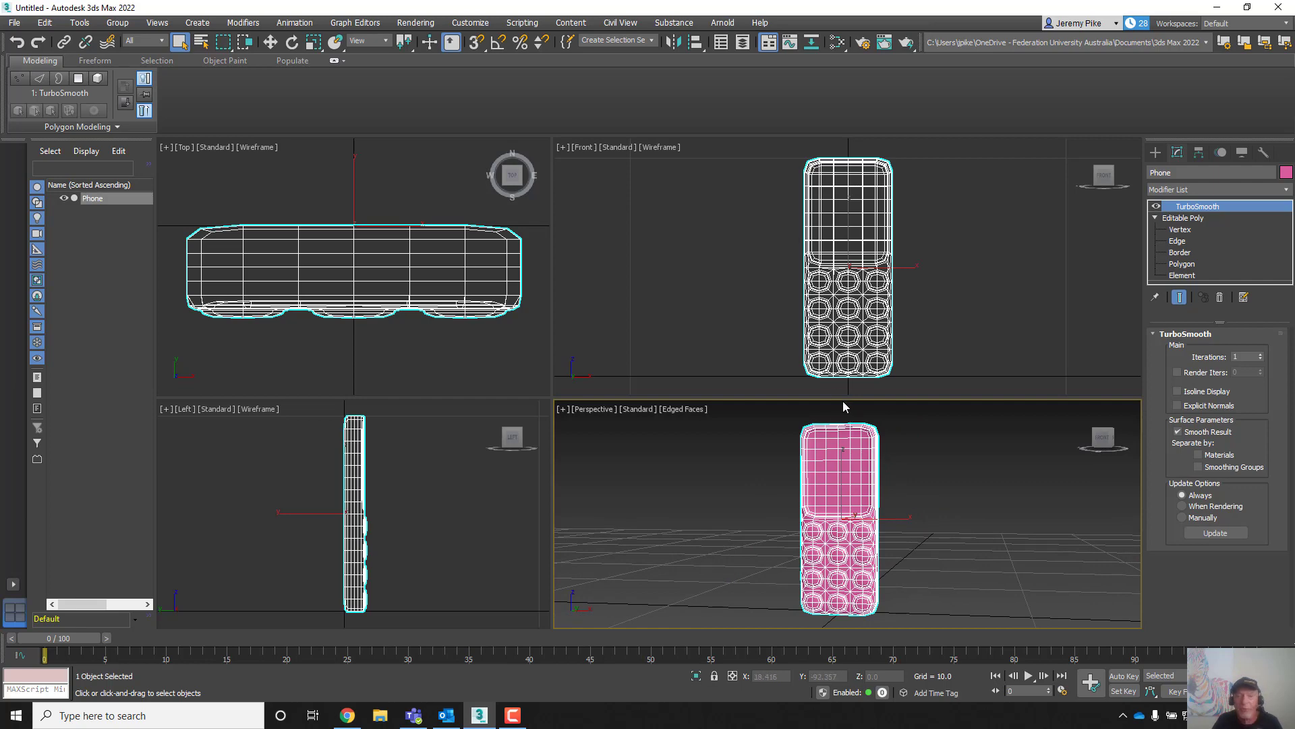
middle_click_drag(830, 517, 797, 526)
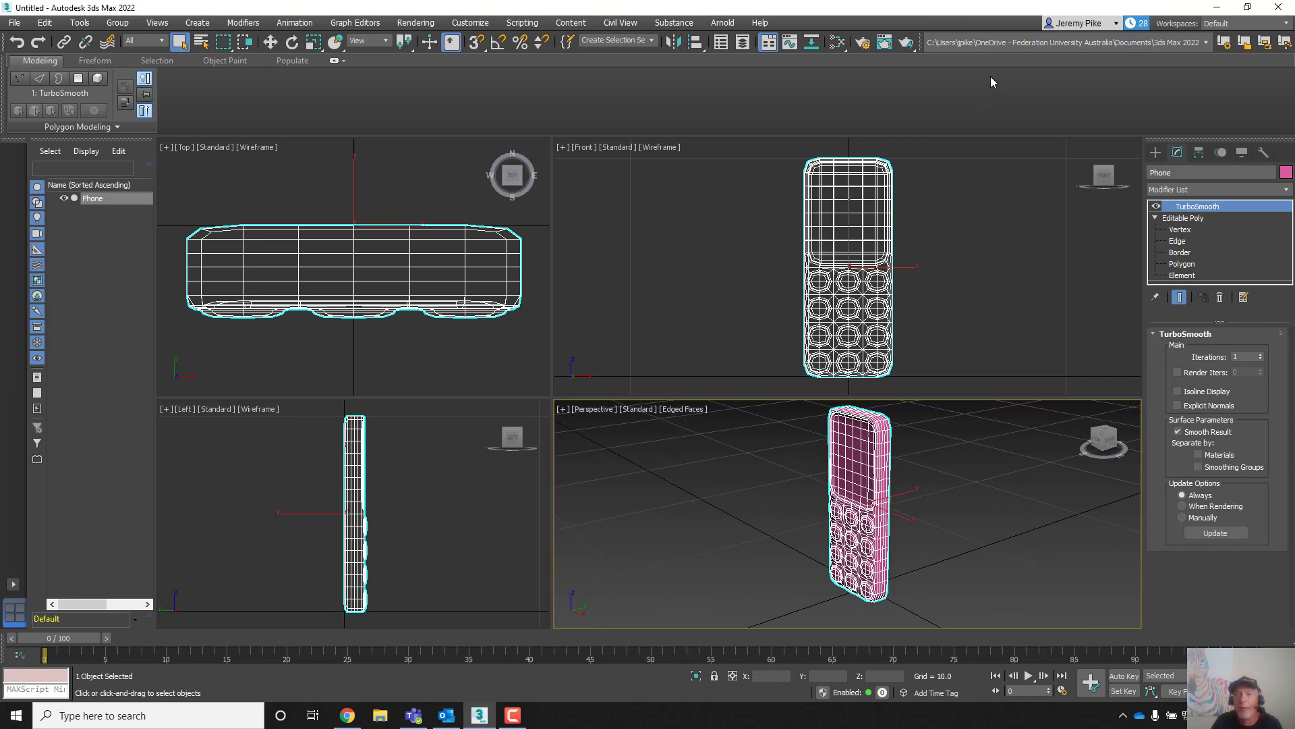
- Render the Perspective view of the smoothed Phone, inspect the image and close the rendered frame window
left_click(906, 42)
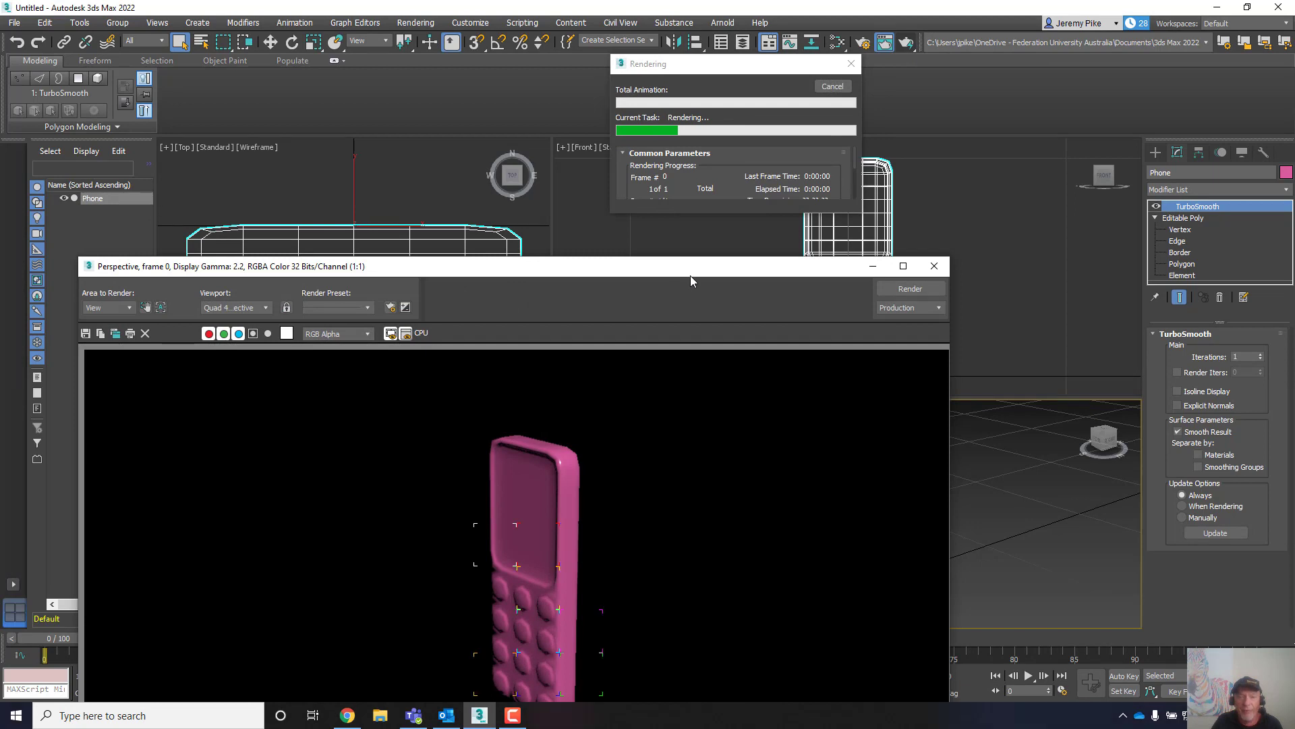
left_click_drag(690, 275, 883, 101)
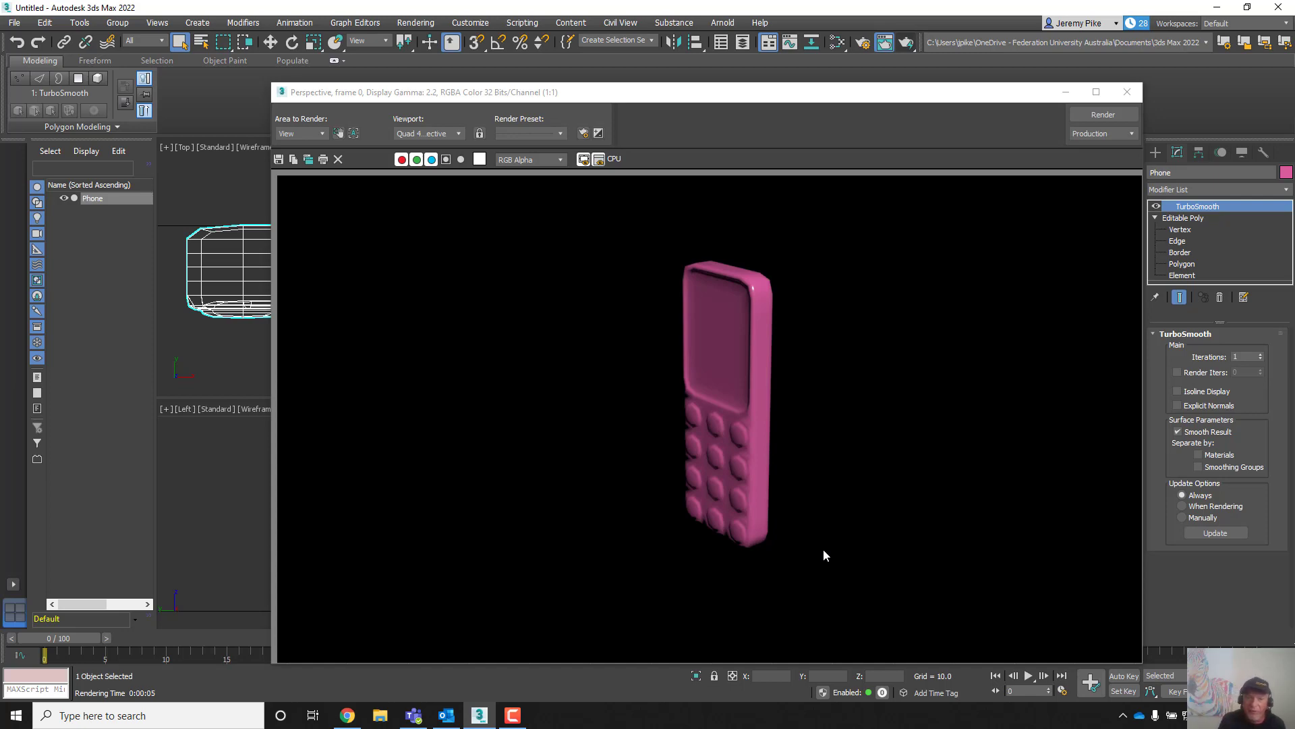
left_click(1124, 94)
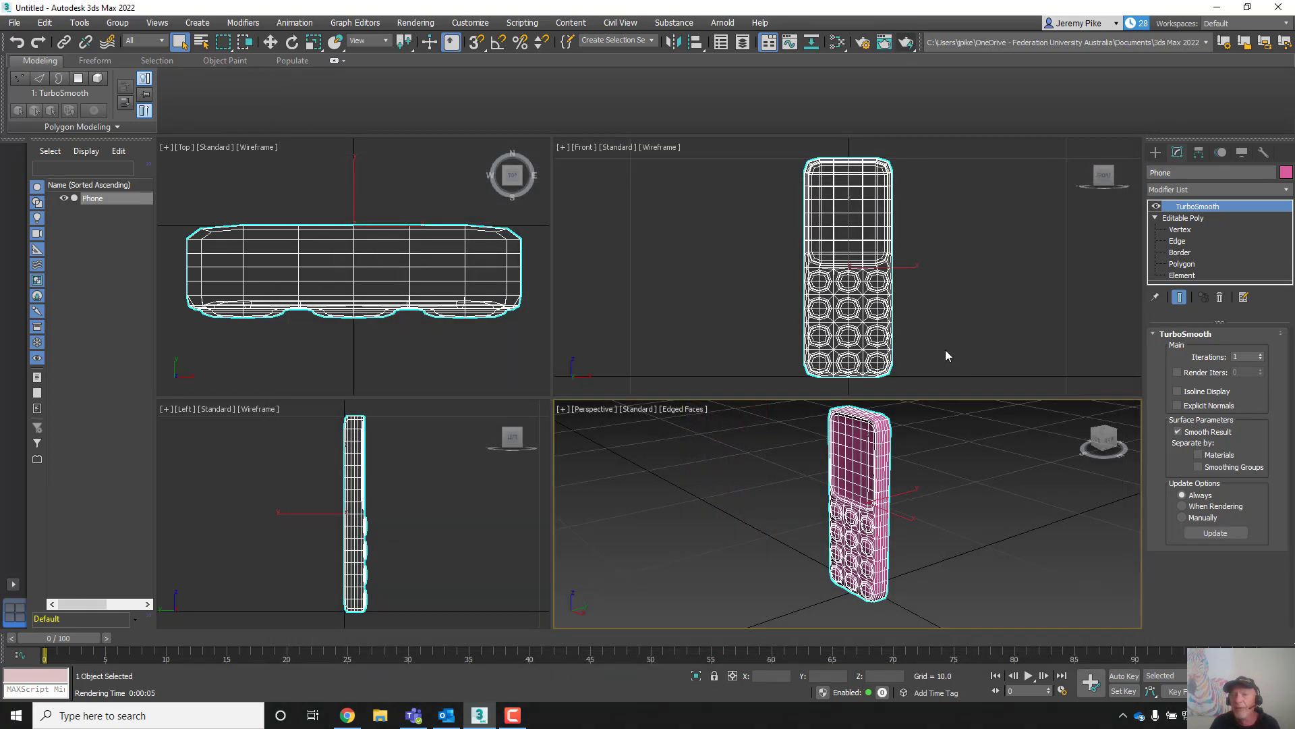
- Change the Phone's object colour to light grey from the custom colours
left_click(1286, 173)
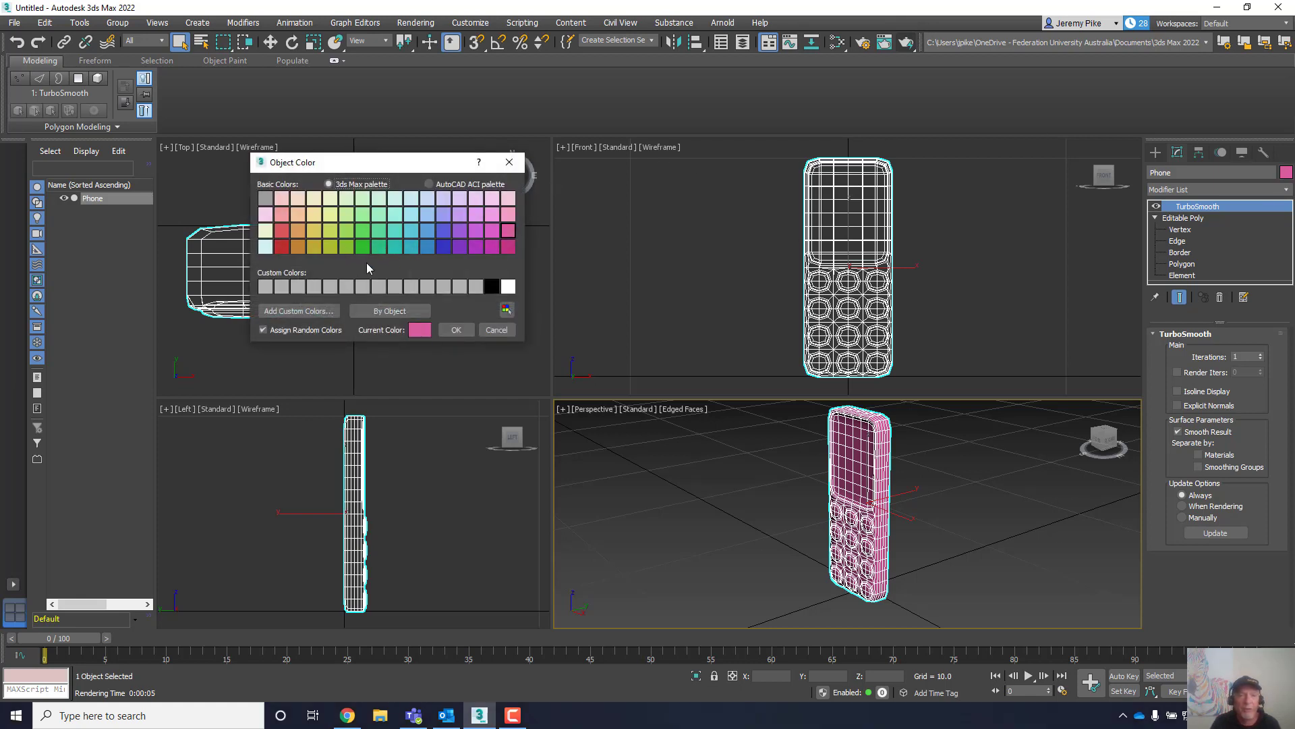
left_click(477, 286)
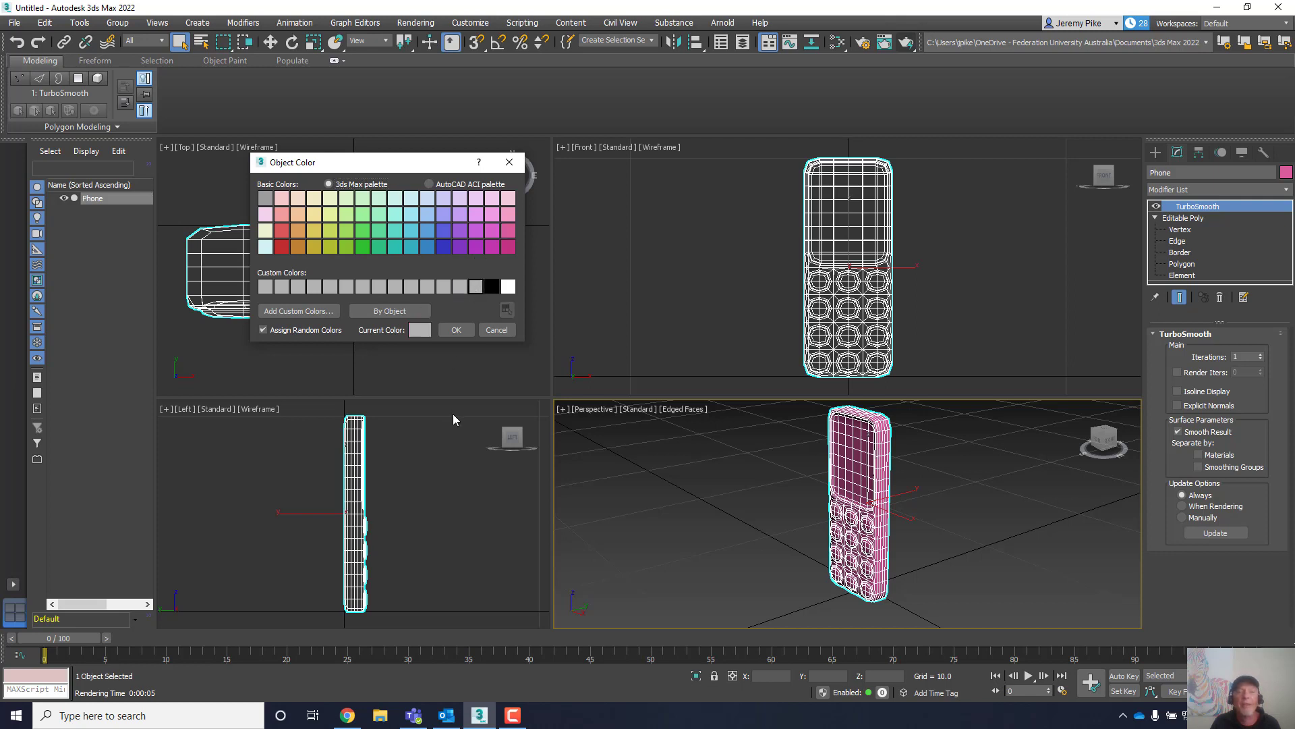
left_click(457, 330)
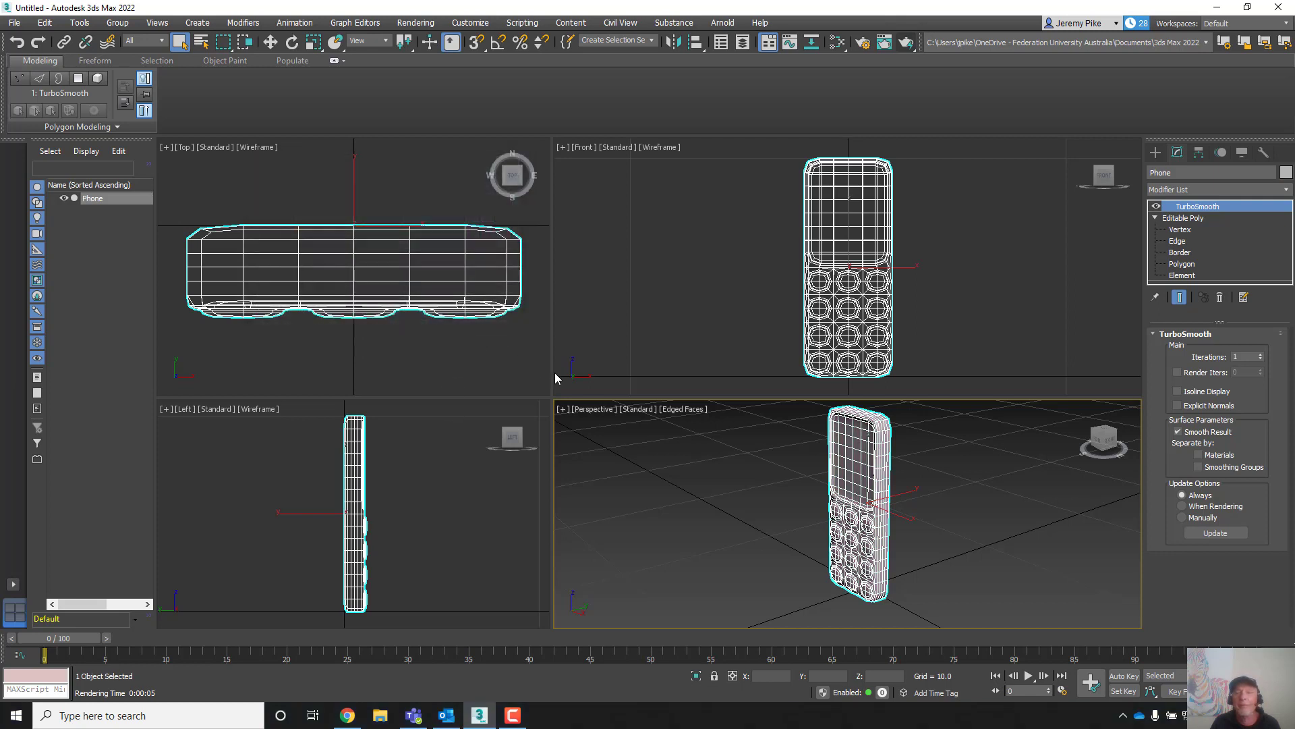
- Render the grey Phone in the Perspective view, examine the frame and close the render window
left_click(906, 41)
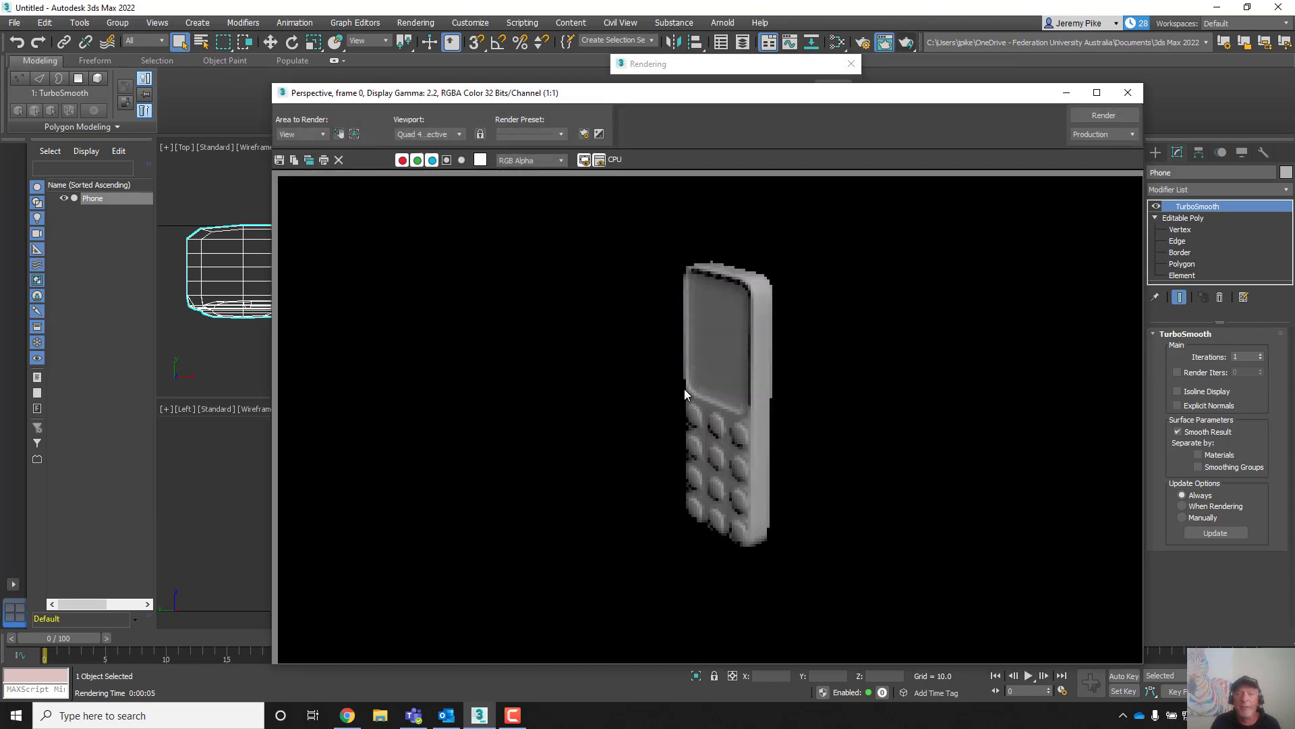
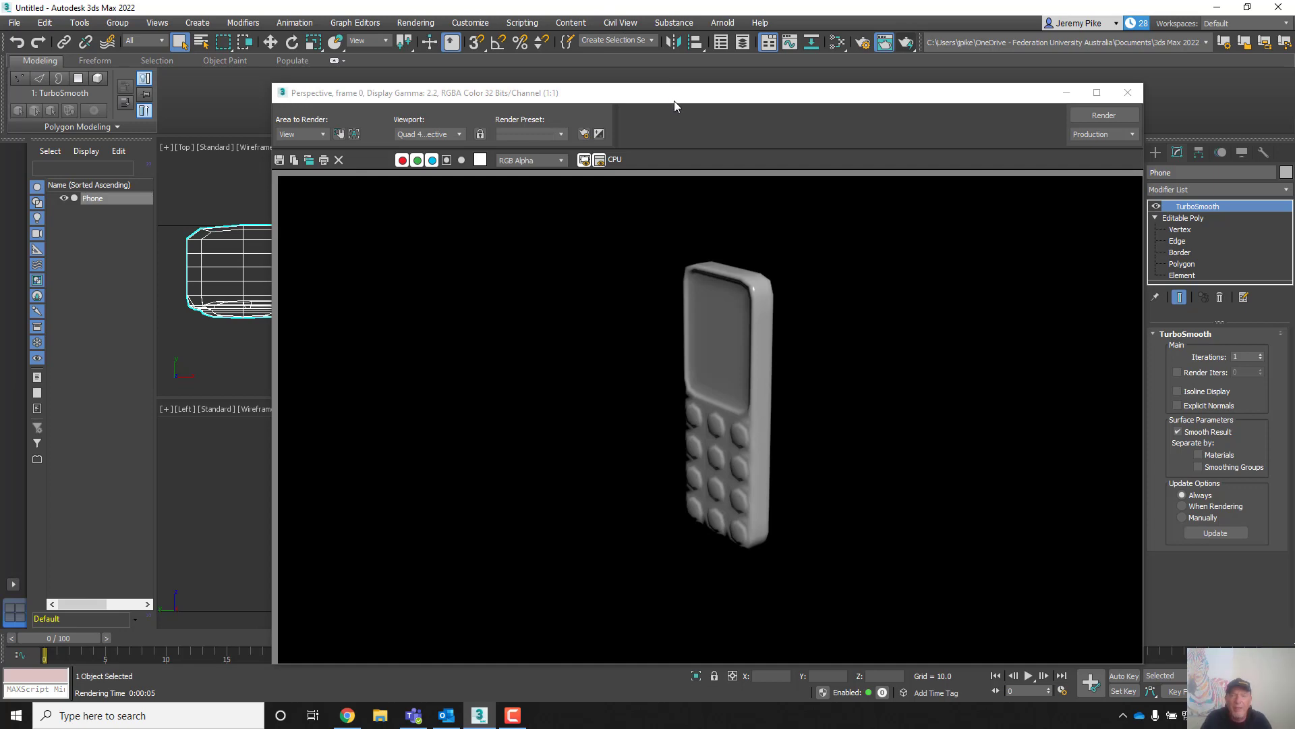
left_click_drag(674, 100, 526, 135)
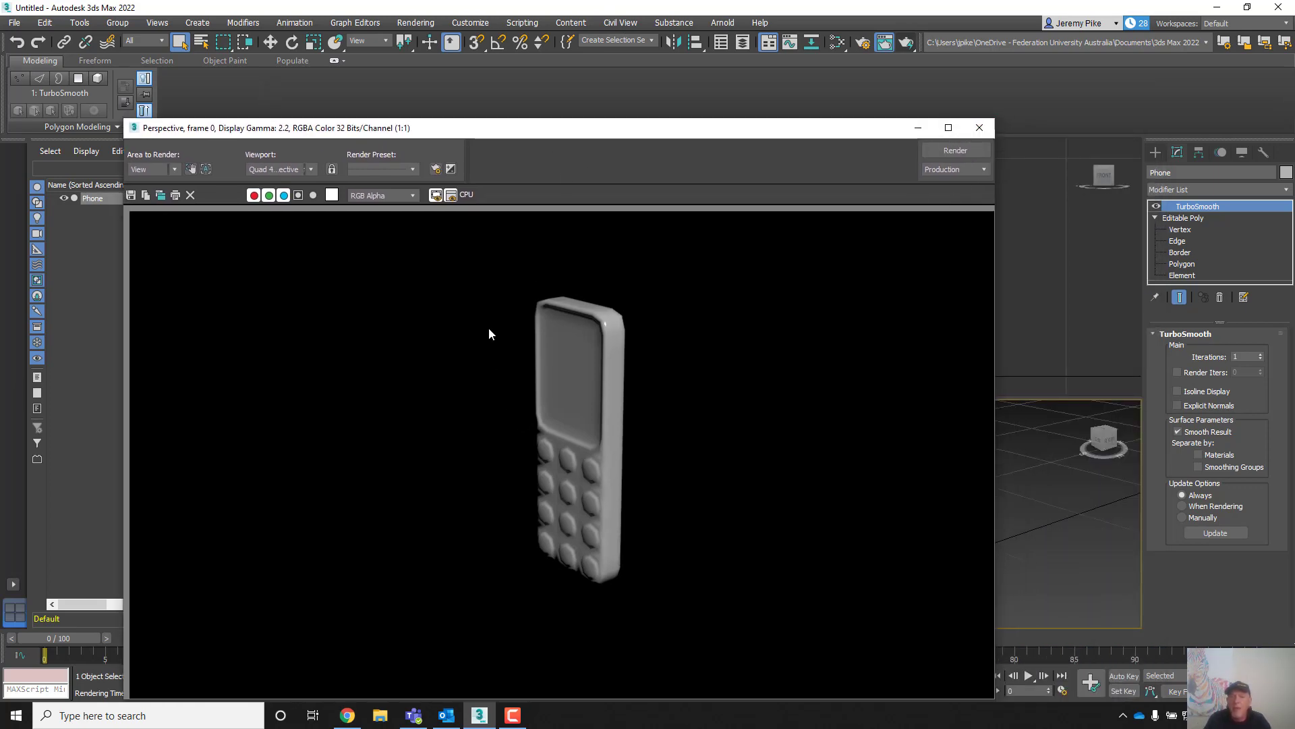
left_click(979, 127)
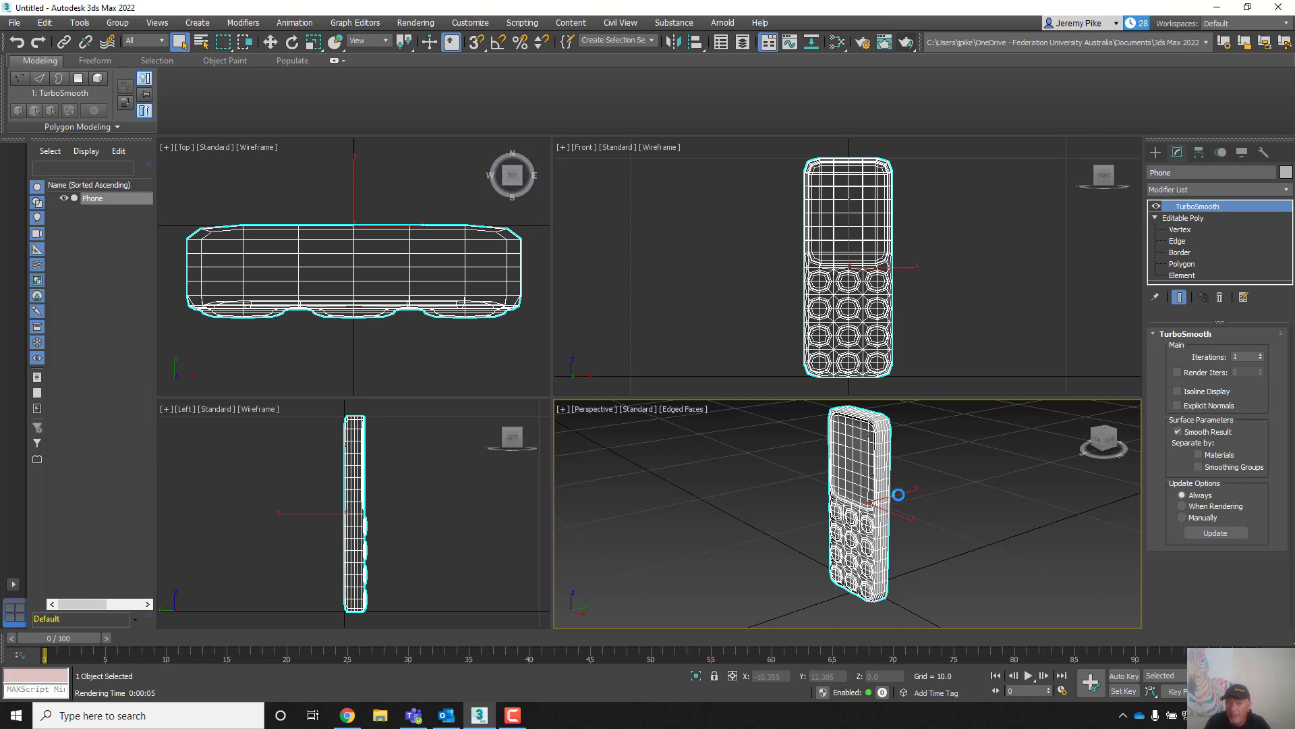
- Enter the Editable Poly's Polygon level beneath TurboSmooth and turn on Show End Result for the Phone
scroll(897, 496, "up", 3)
middle_click_drag(898, 496, 983, 517)
scroll(952, 474, "up", 2)
scroll(969, 499, "up", 2)
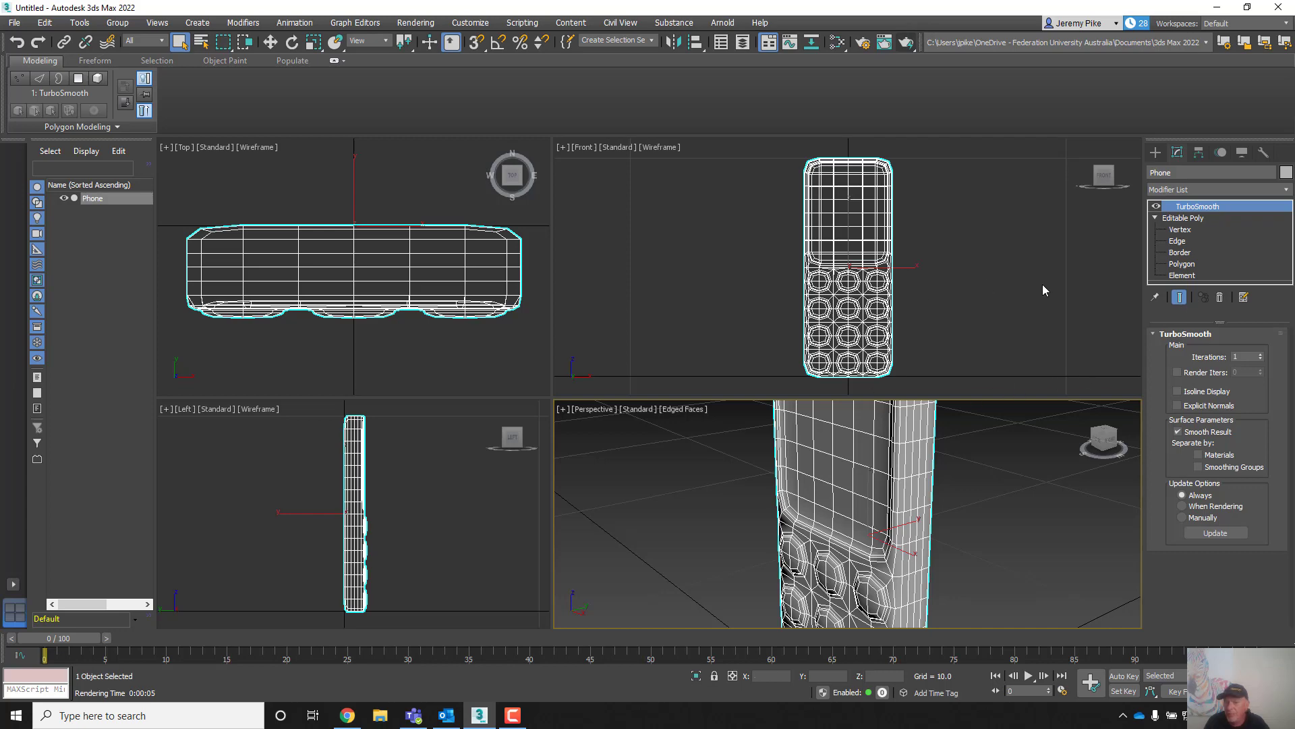
left_click(1182, 264)
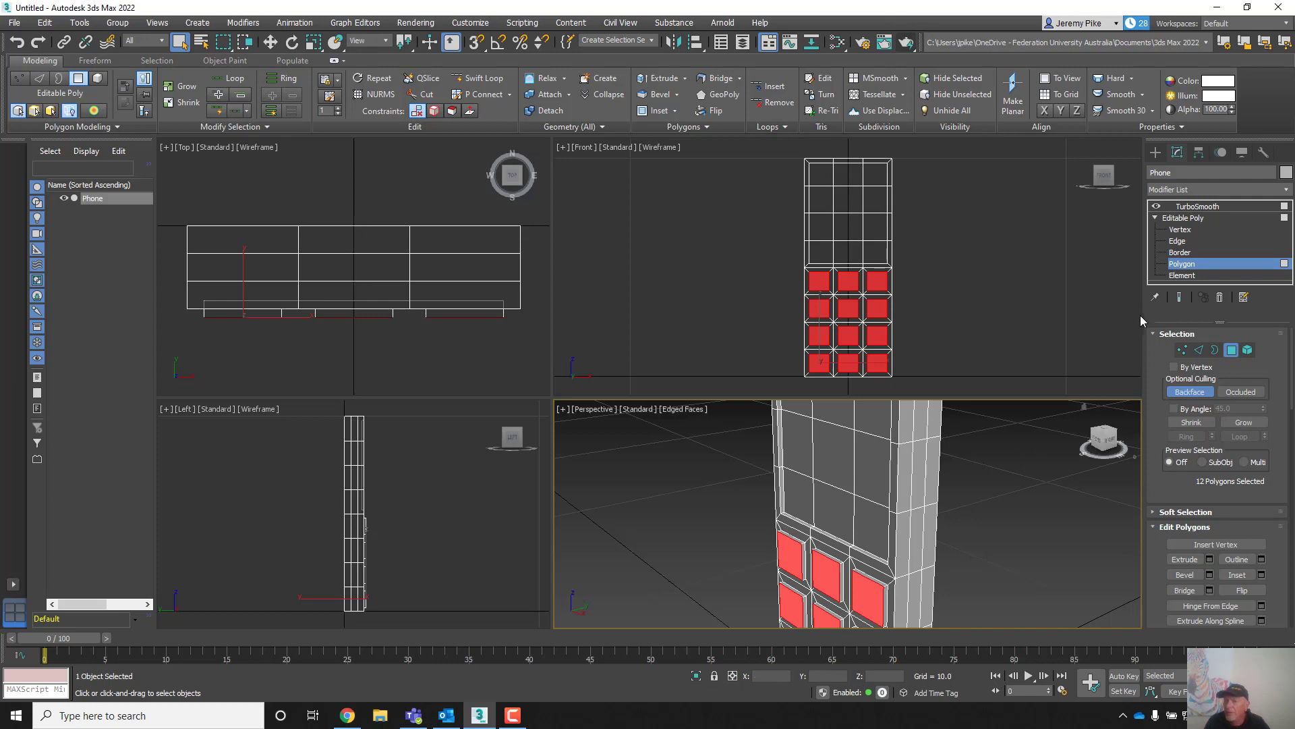
left_click(1179, 300)
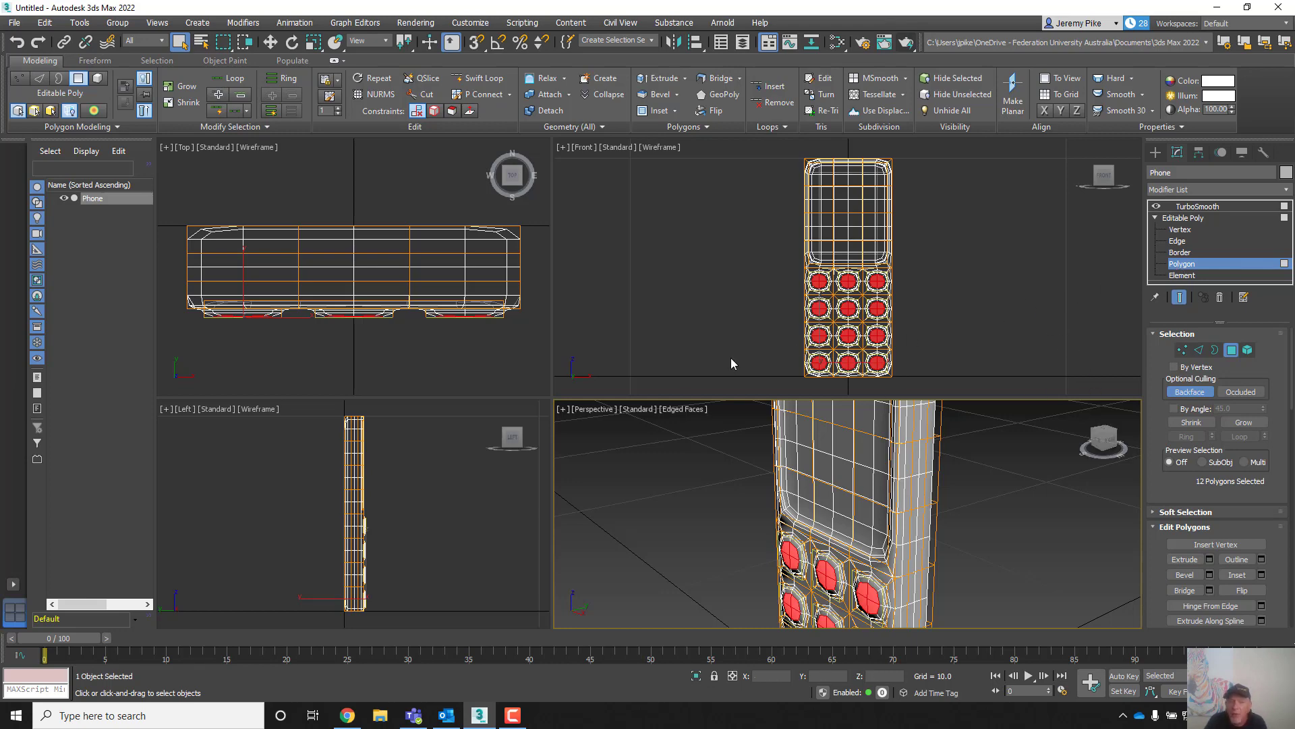
- Compare the Phone with and without smoothing by switching TurboSmooth off and on repeatedly, leaving it on
scroll(852, 467, "down", 5)
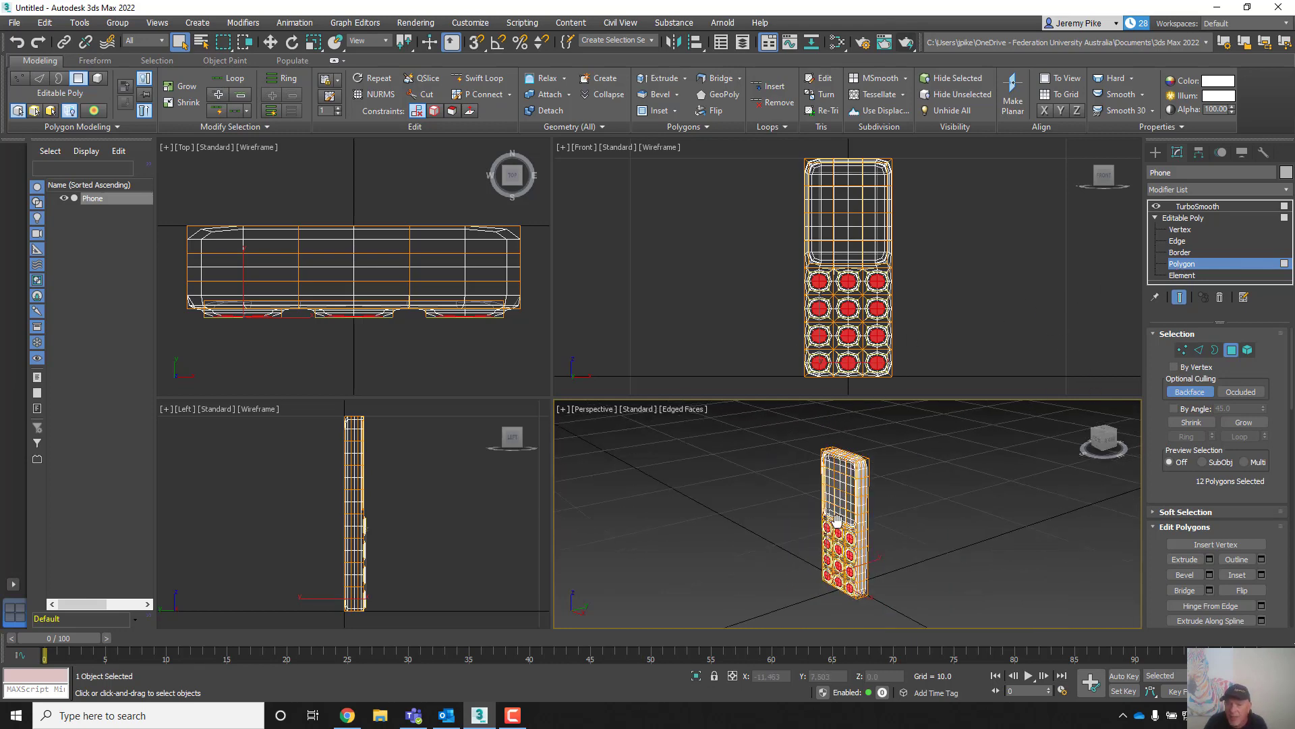
middle_click_drag(593, 523, 888, 507)
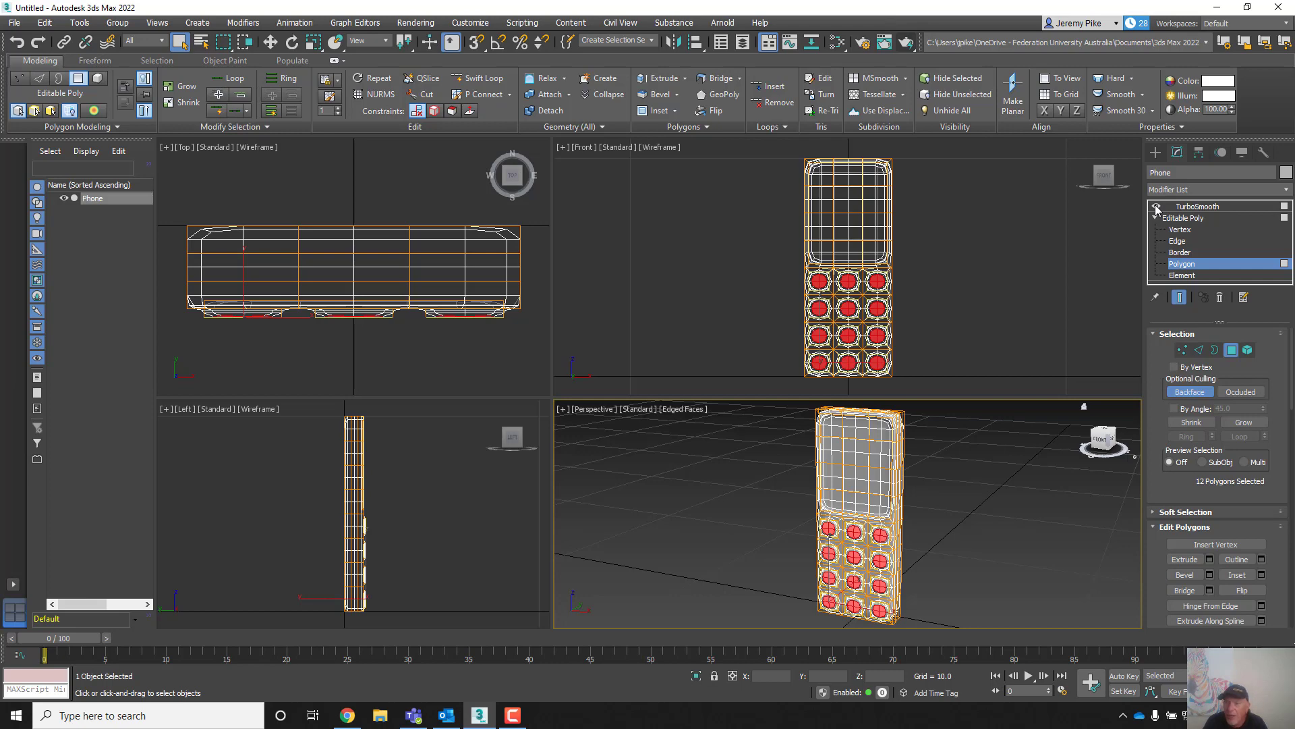
left_click(1156, 208)
left_click(1157, 207)
left_click(1156, 207)
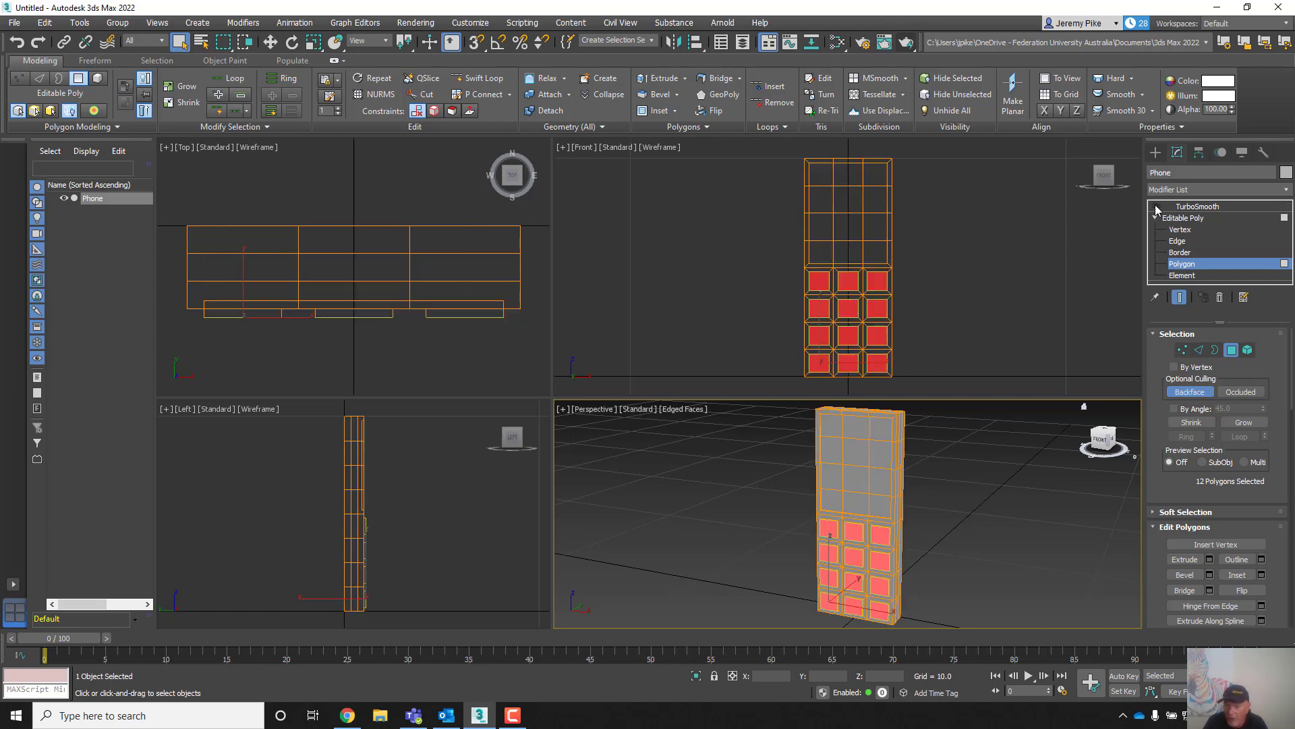
left_click(1156, 207)
left_click(1156, 207)
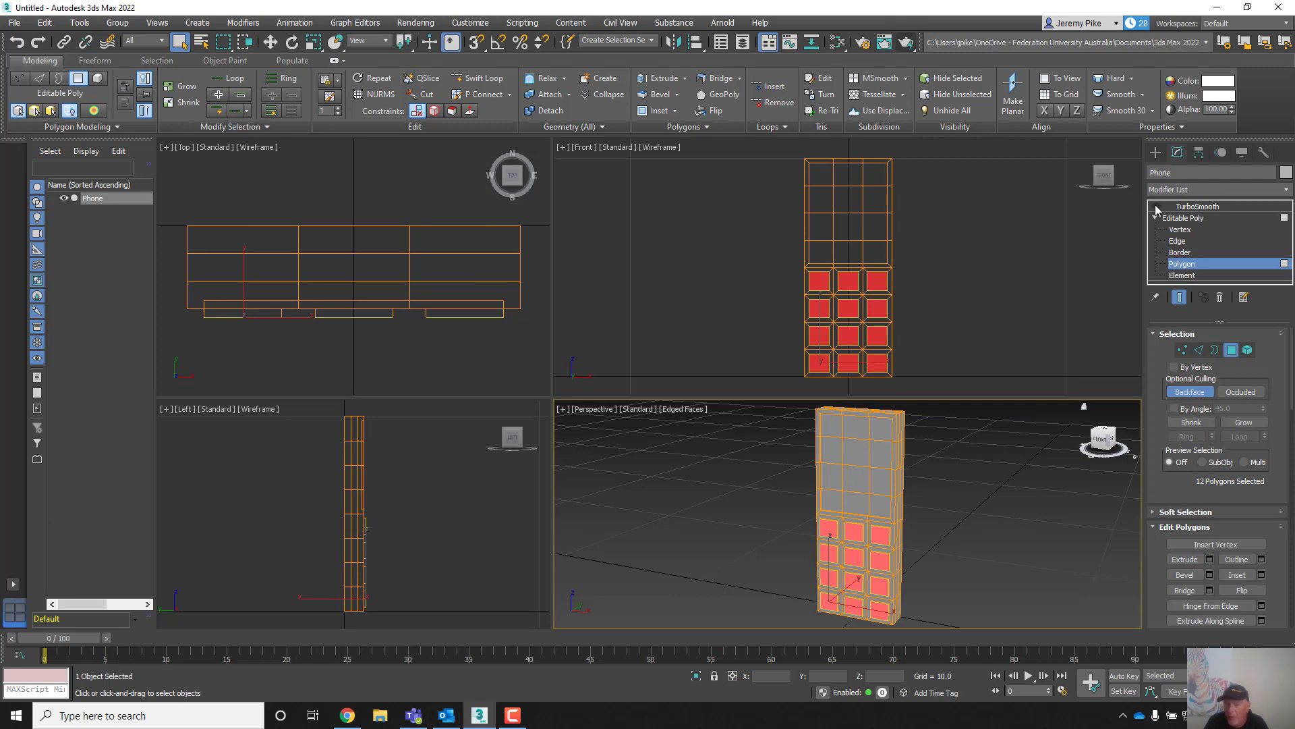
left_click(1156, 208)
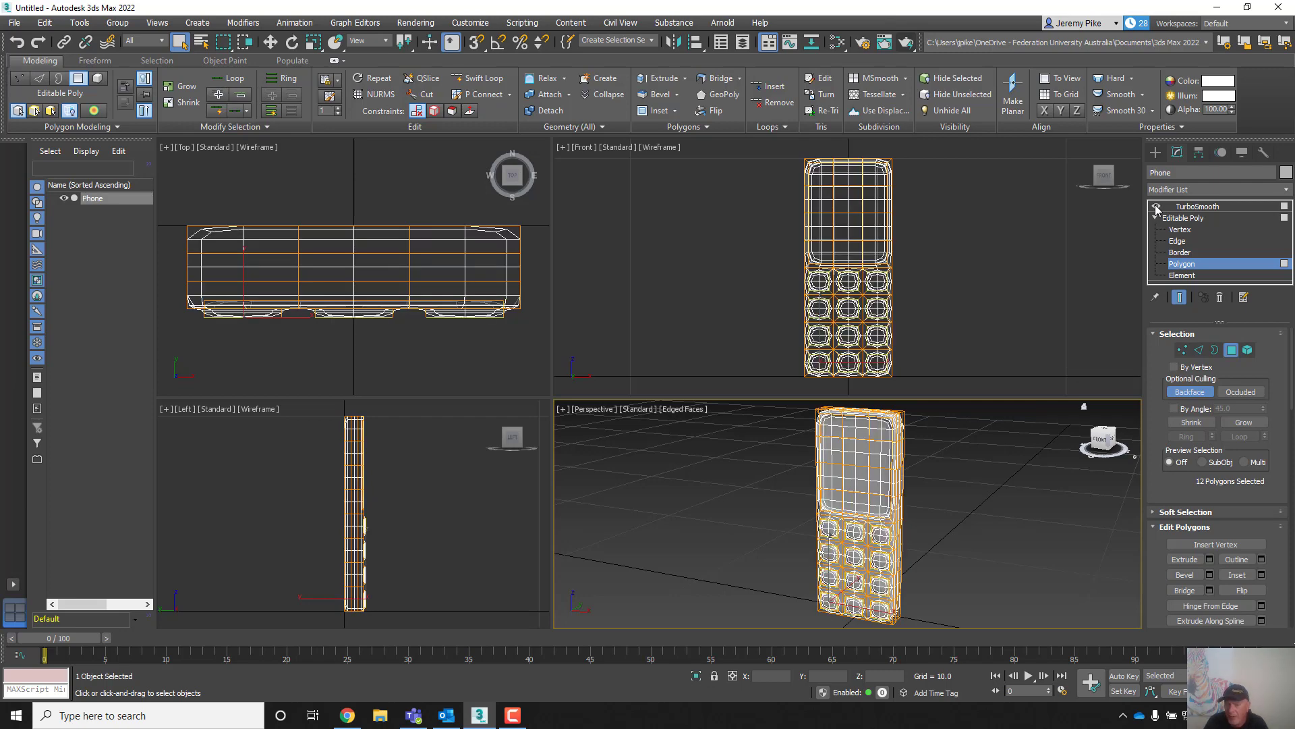